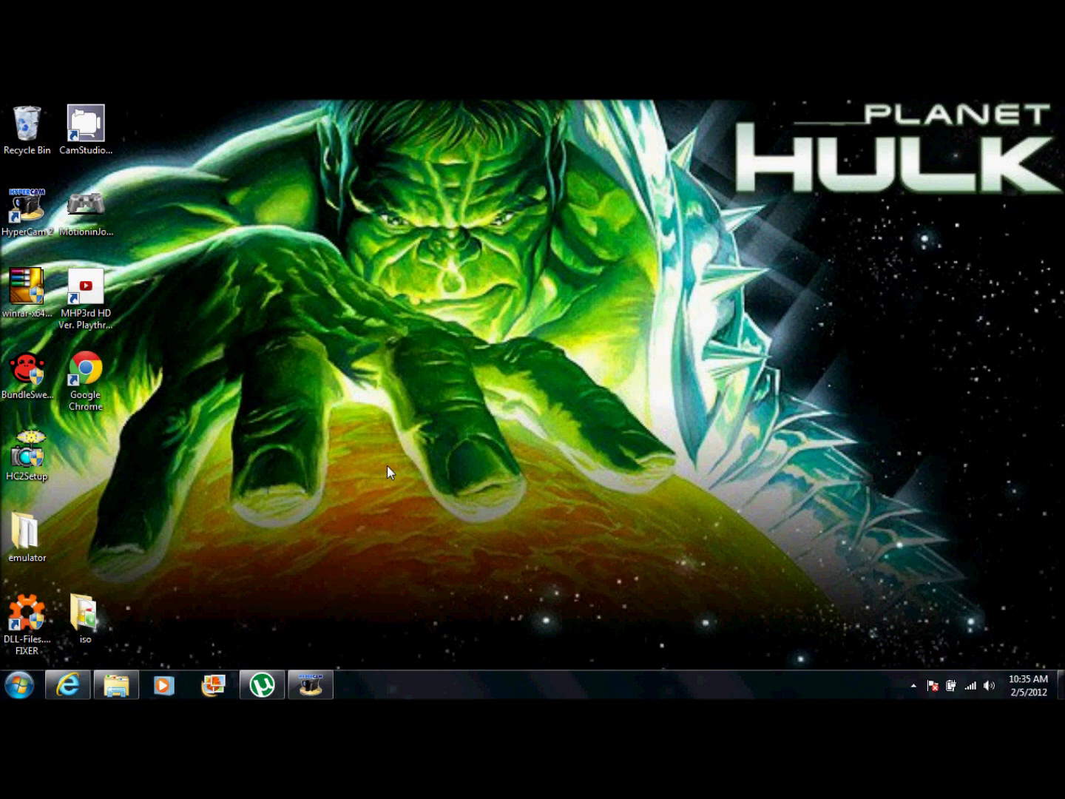
# - Open the WinRAR (64-bit) page on Fileforum in the browser, request winrar-x64-410.exe and cancel the download
pyautogui.click(67, 684)
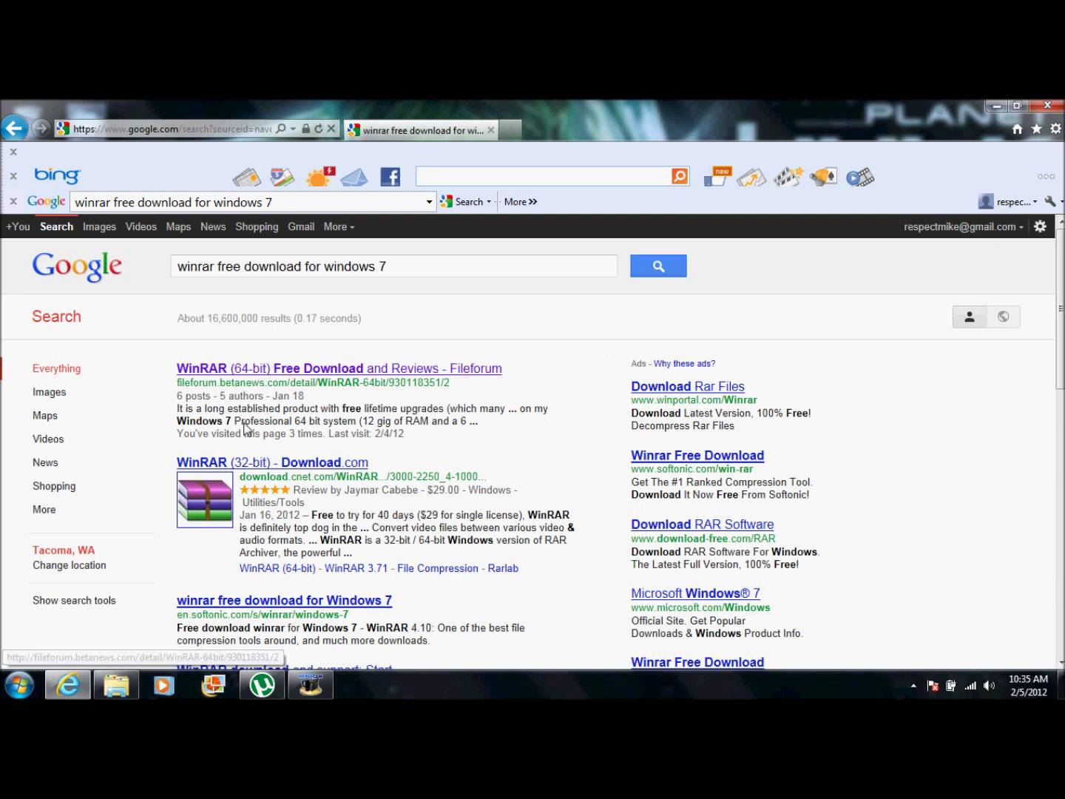
pyautogui.click(278, 370)
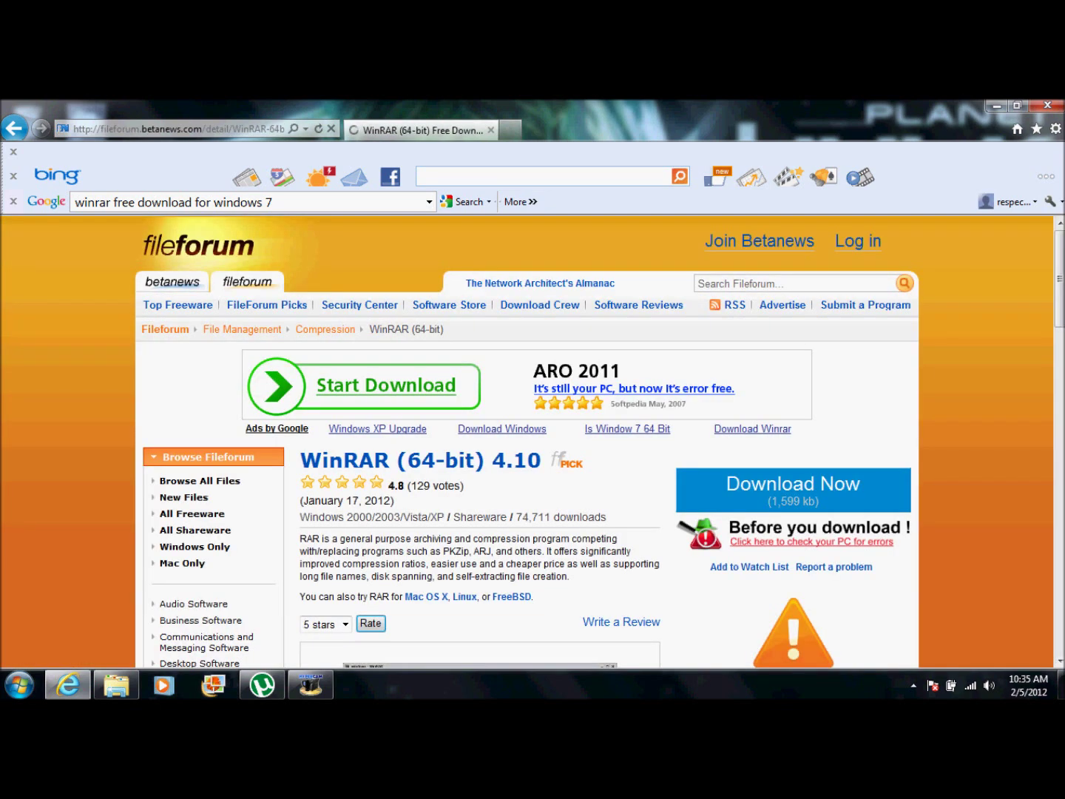
pyautogui.scroll(-1, 1059, 277)
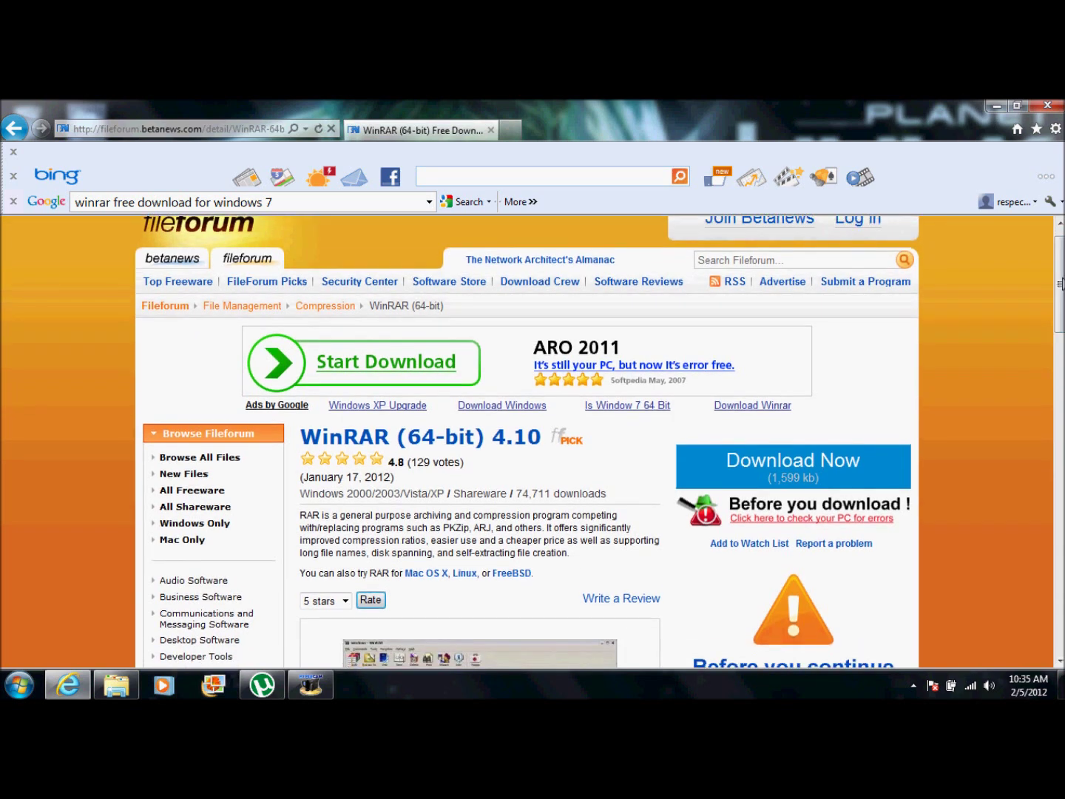
pyautogui.click(827, 485)
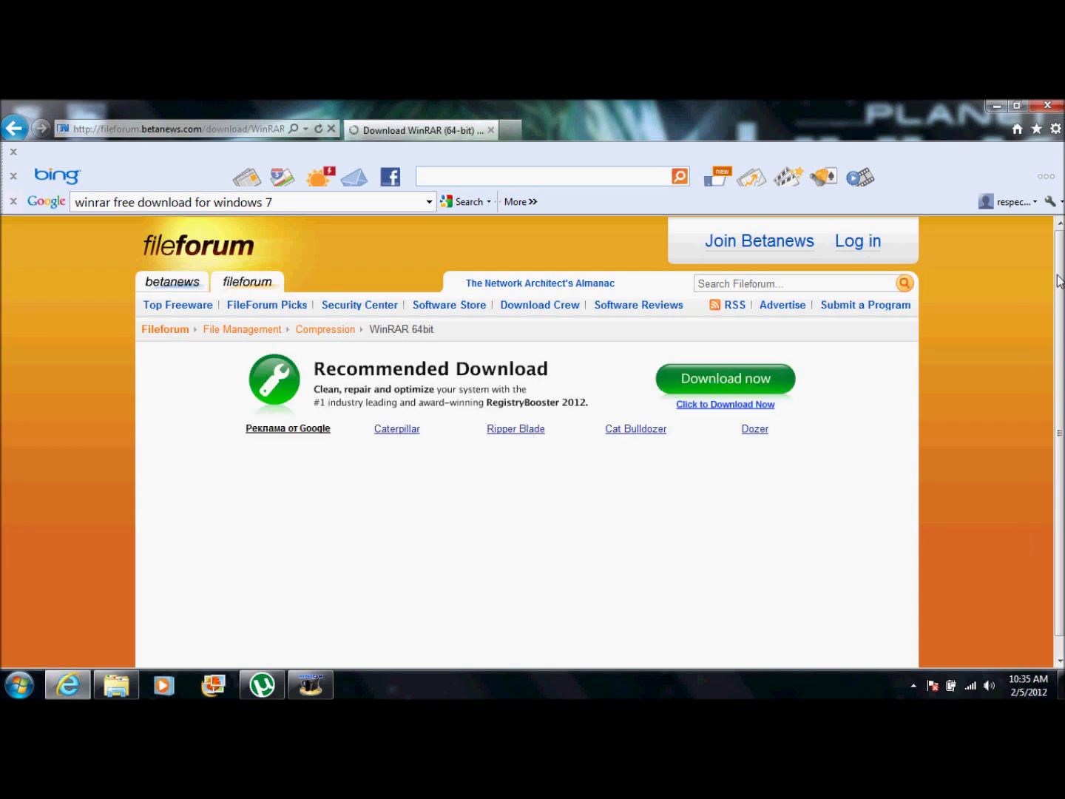
pyautogui.scroll(-1, 1059, 272)
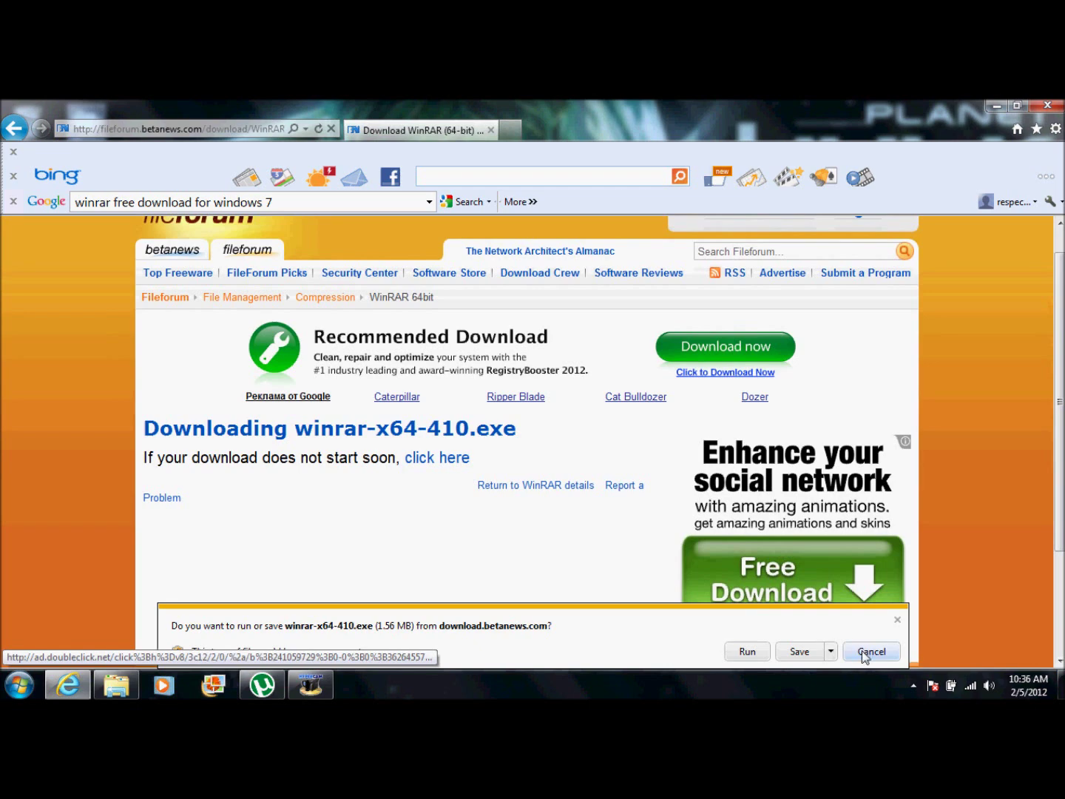
pyautogui.click(864, 653)
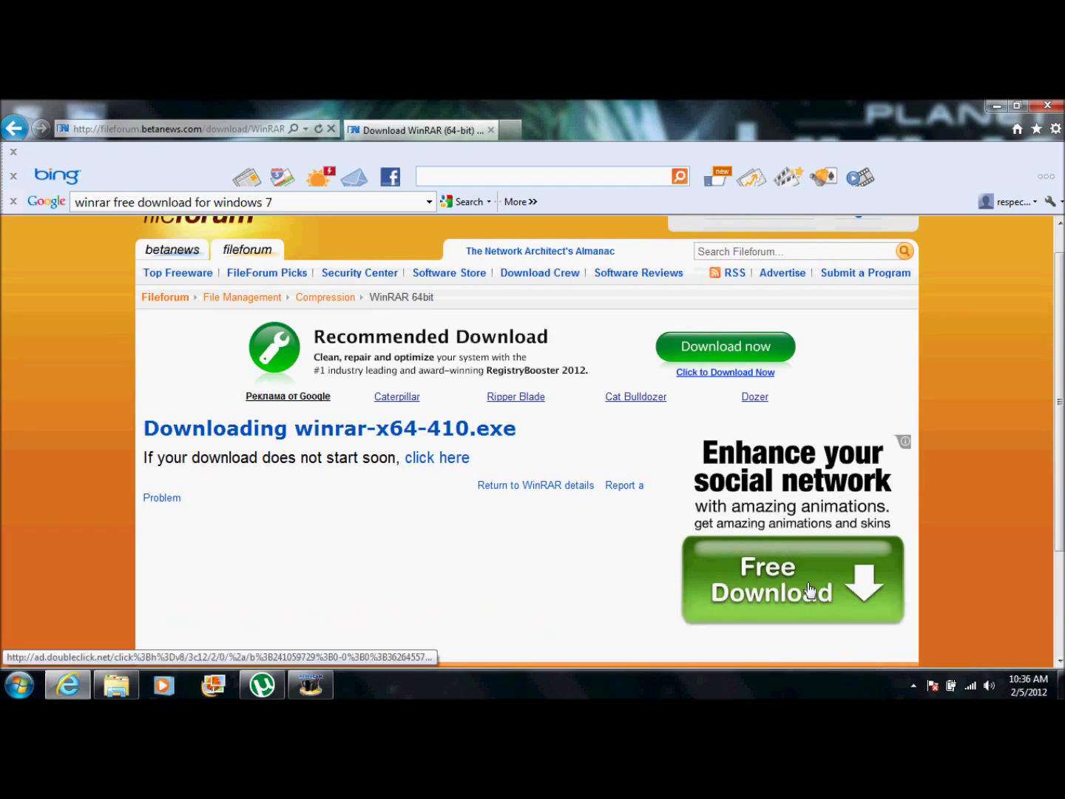
pyautogui.click(993, 106)
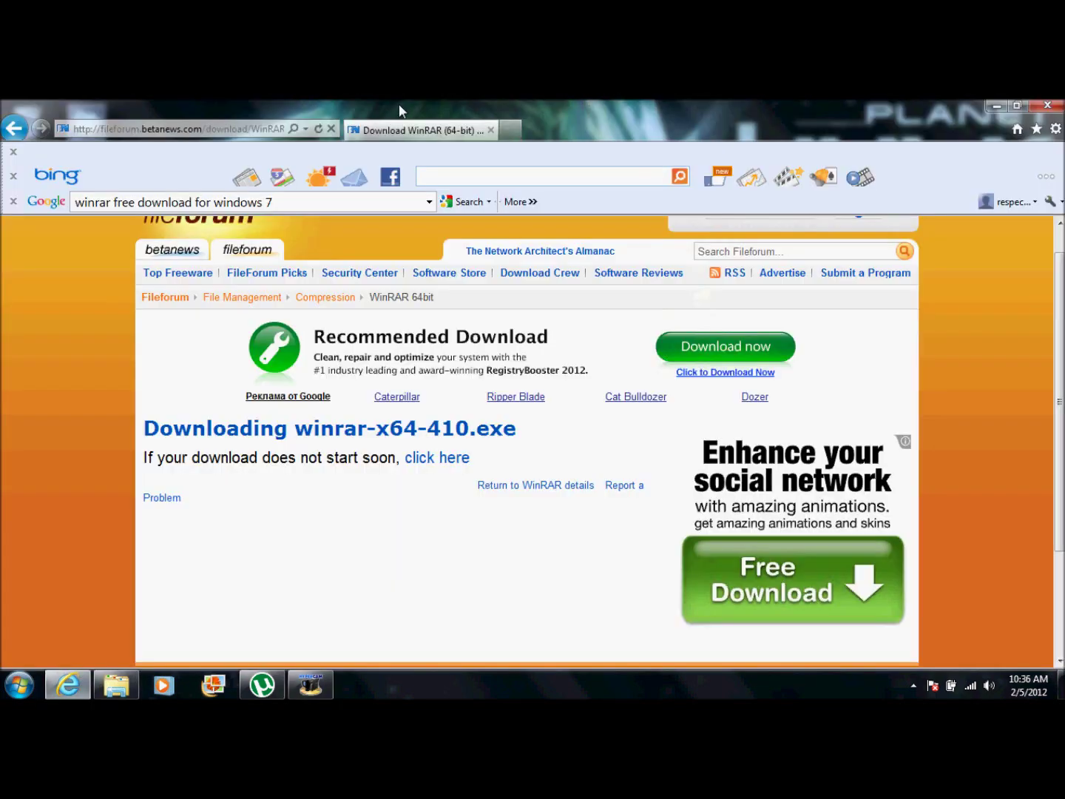
# - Search Google for "dolphin emulator" and open the official Dolphin - Gamecube and Wii Emulator website
pyautogui.click(69, 685)
pyautogui.click(289, 200)
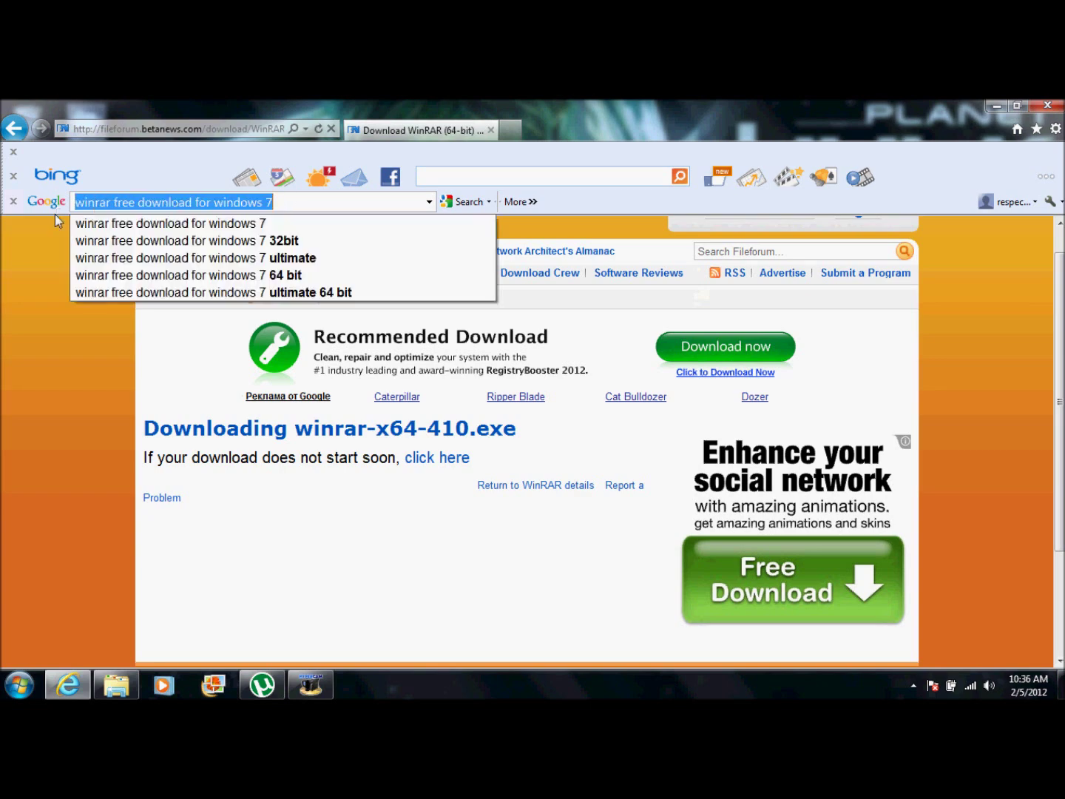
pyautogui.write('dolphin')
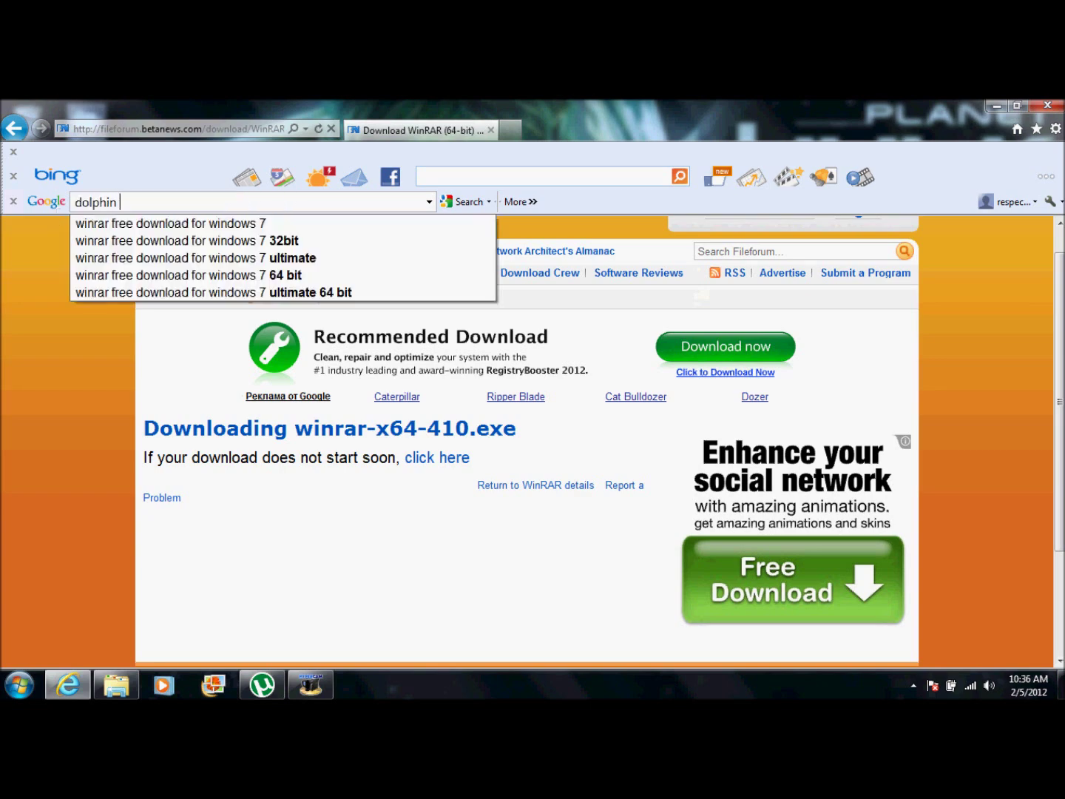
pyautogui.click(157, 310)
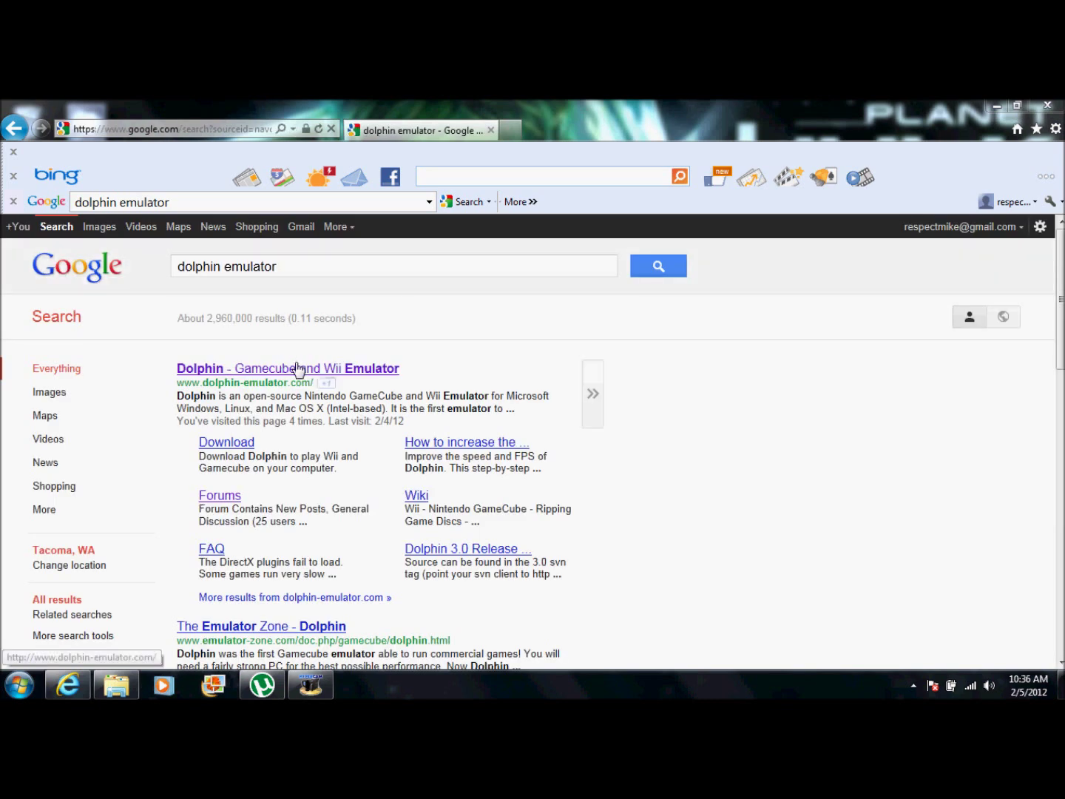
pyautogui.click(300, 378)
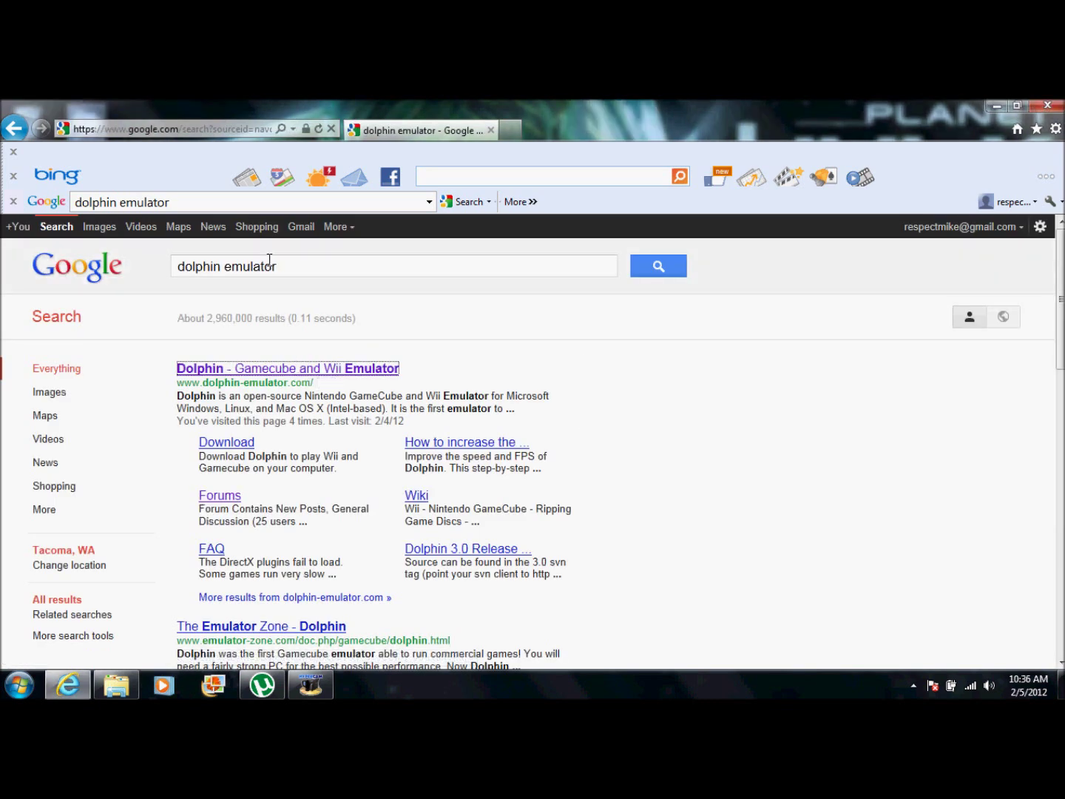
pyautogui.click(232, 378)
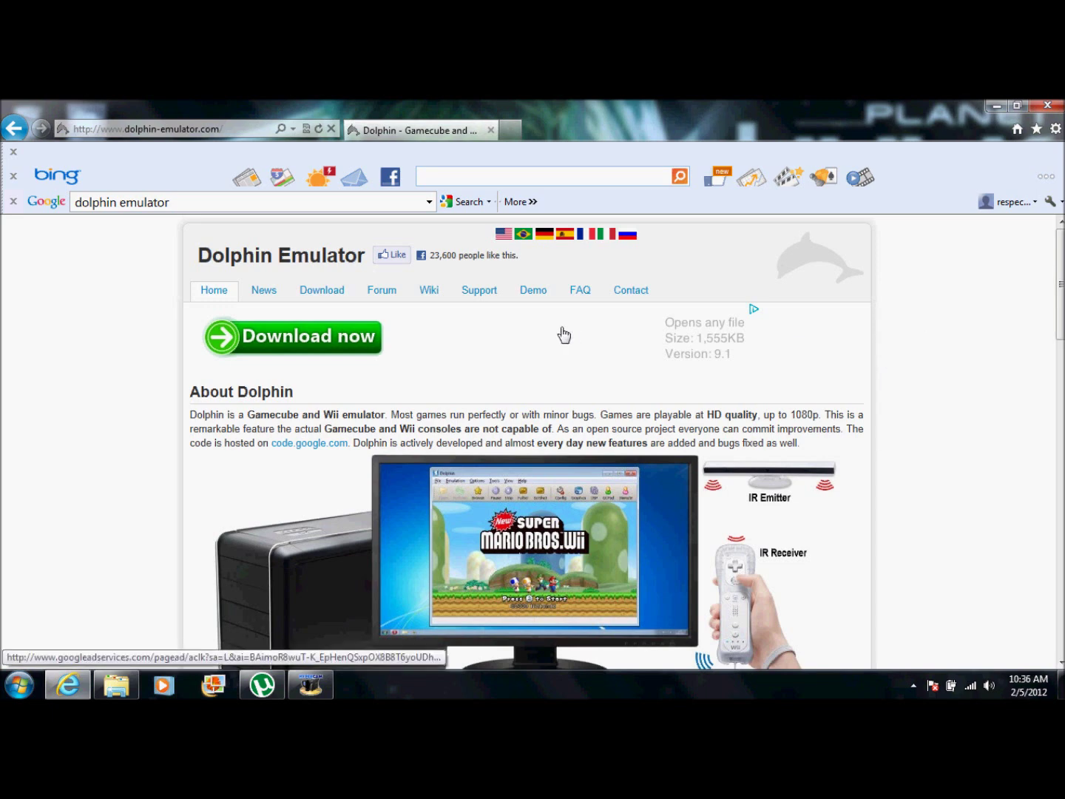
# - Download the Windows 64 Bit build of Dolphin 3.0-415 and choose to open the Dolphin-win-x64-v3.0-415.7z archive directly
pyautogui.click(325, 297)
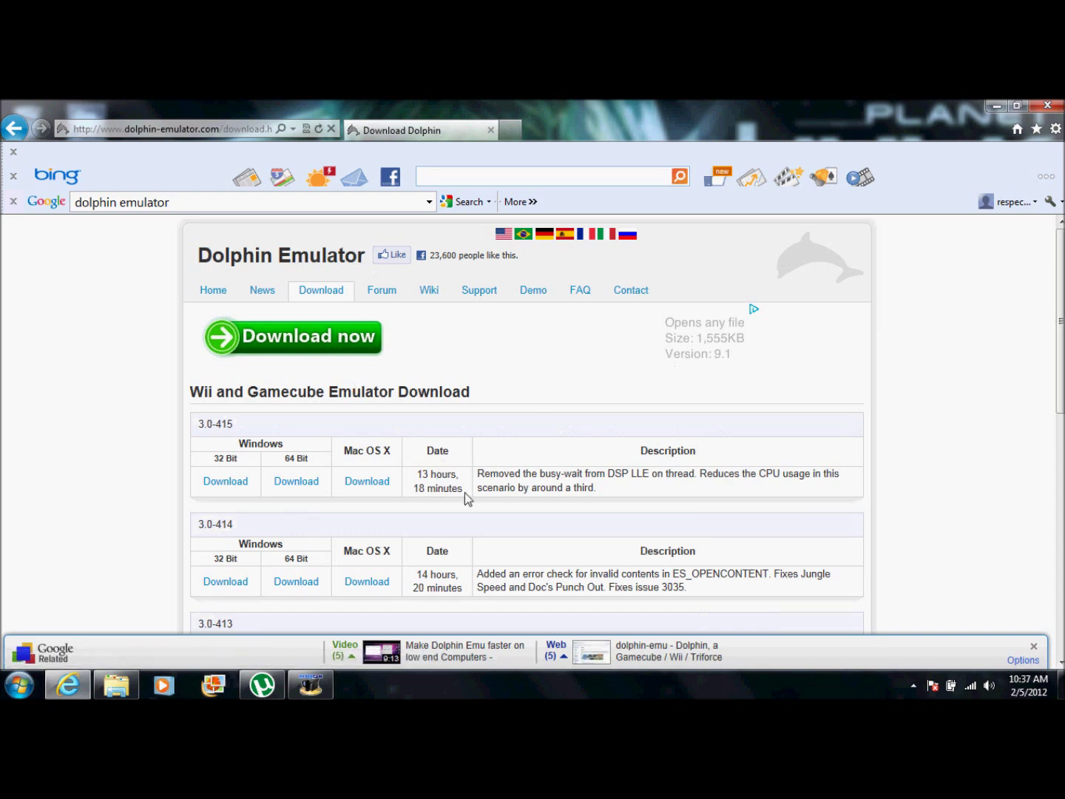
pyautogui.click(294, 485)
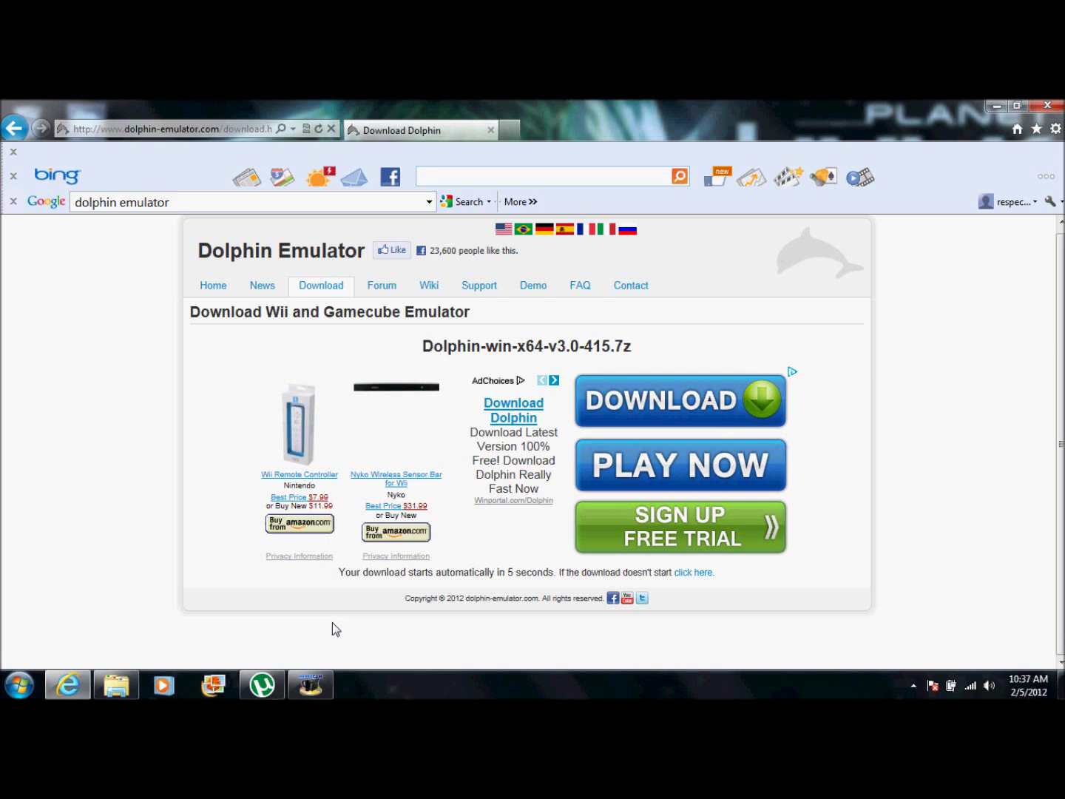
pyautogui.click(696, 574)
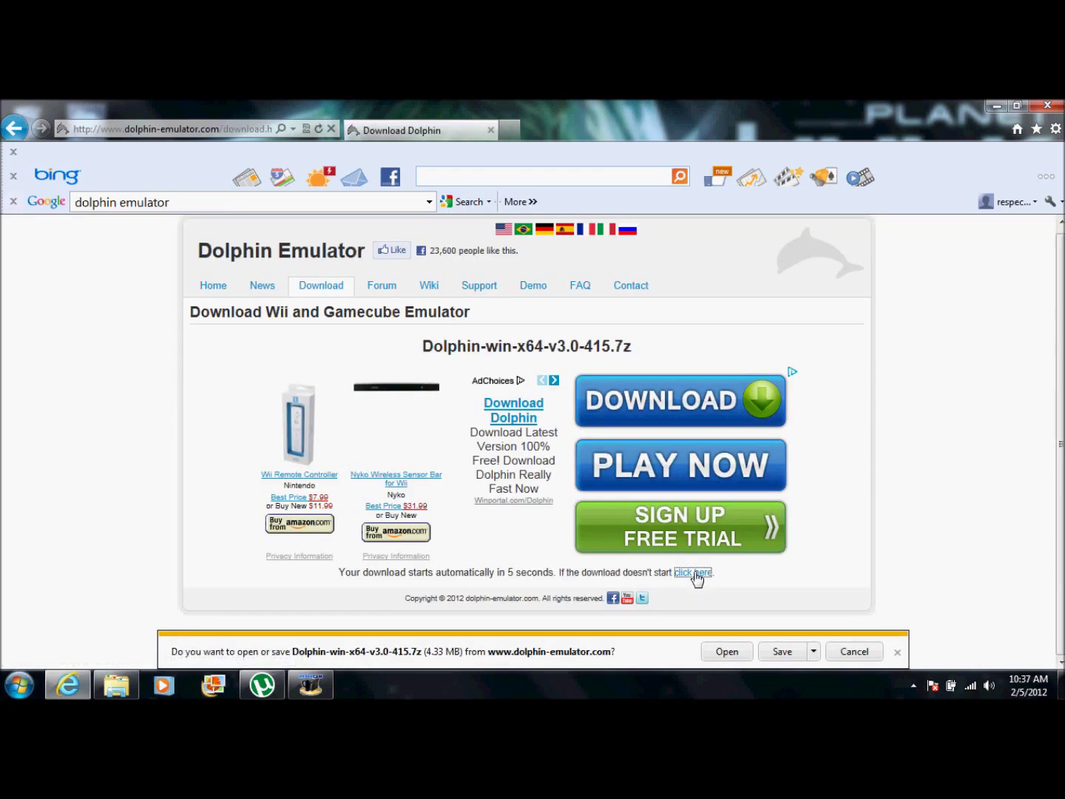
pyautogui.click(723, 650)
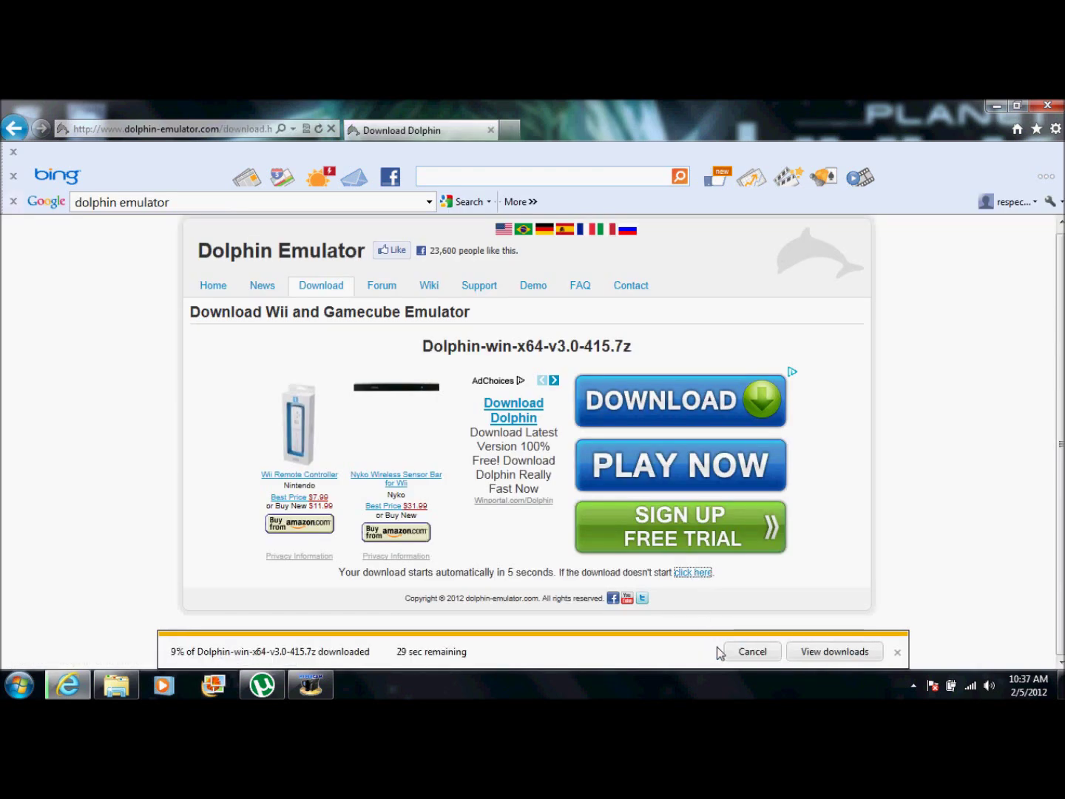
# - Create a new folder on the desktop and try to name it "emulator", declining to merge it with the existing folder
pyautogui.click(995, 107)
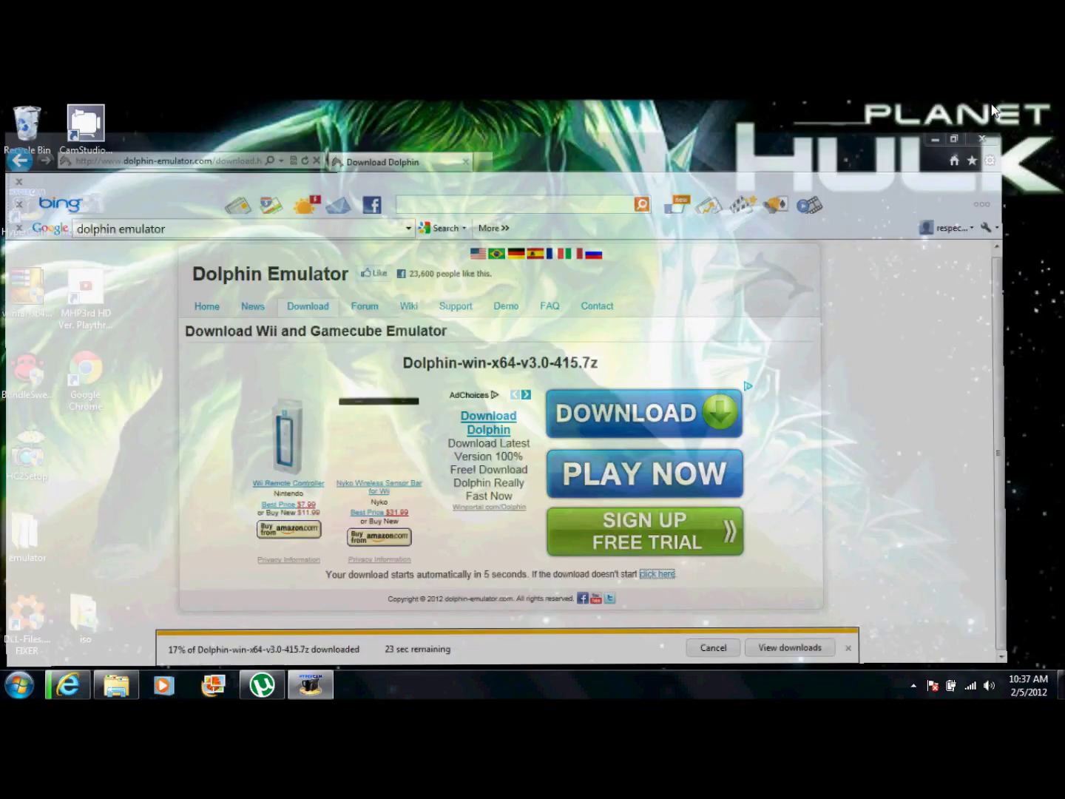
pyautogui.rightClick(523, 231)
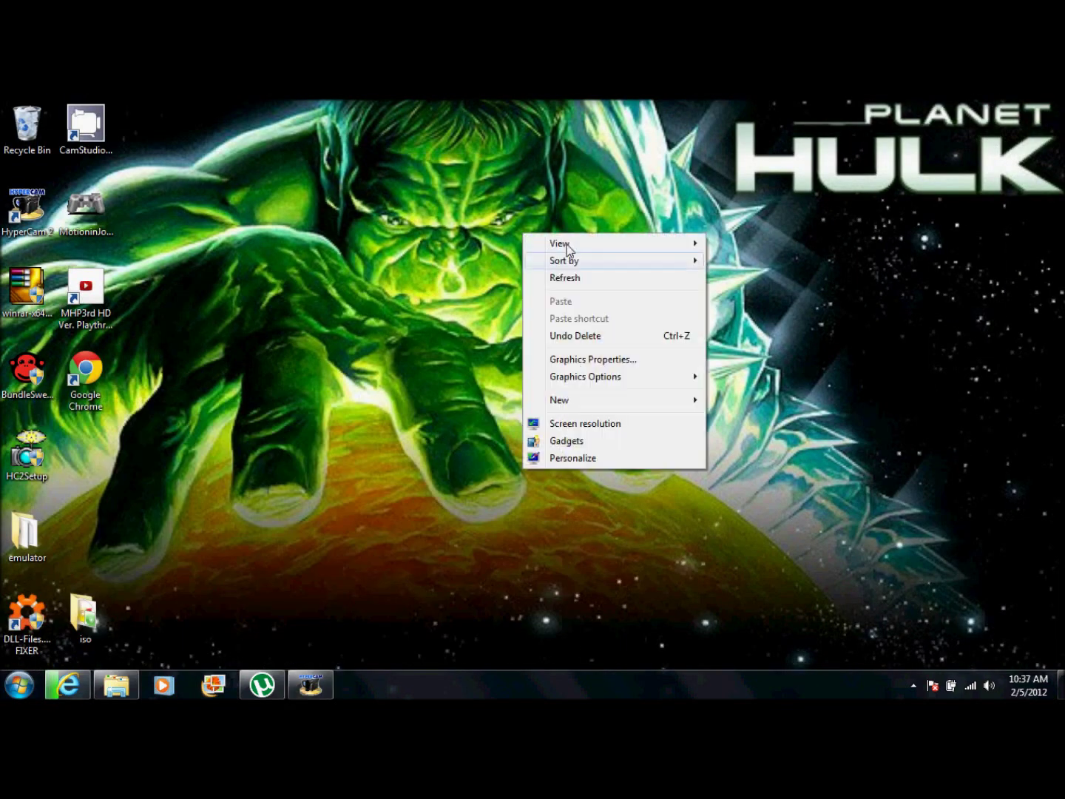
pyautogui.moveTo(642, 406)
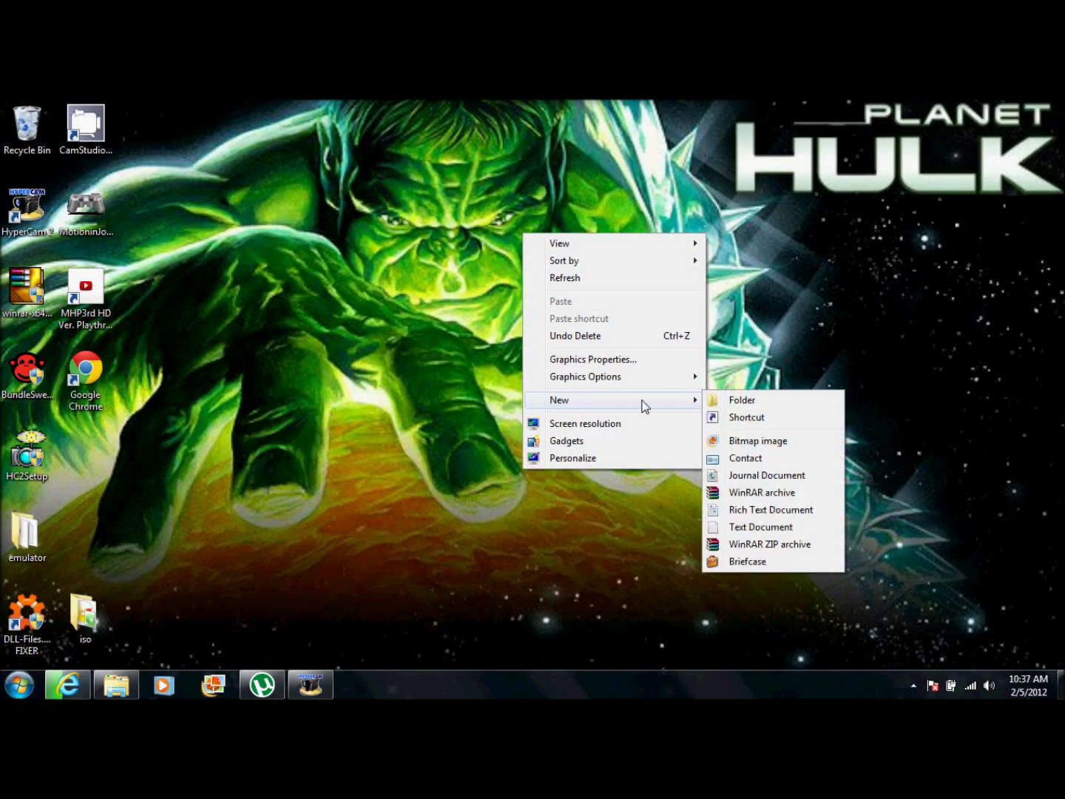
pyautogui.click(739, 399)
pyautogui.write('emulator')
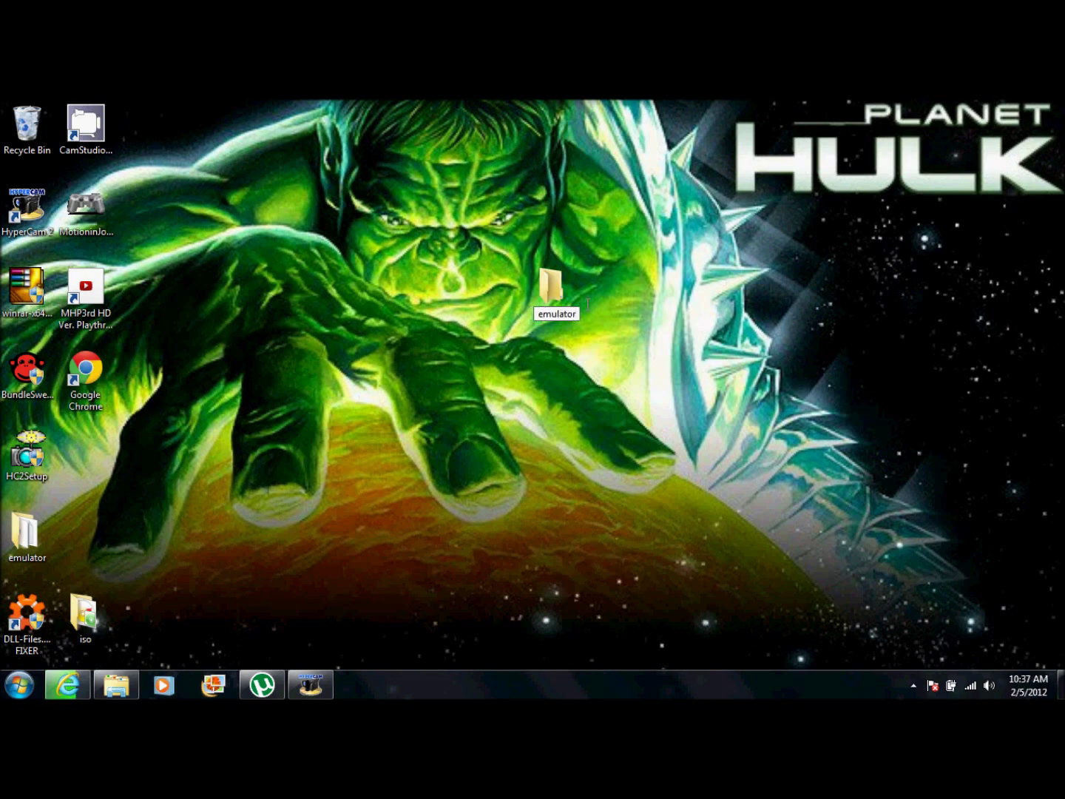
pyautogui.press('Return')
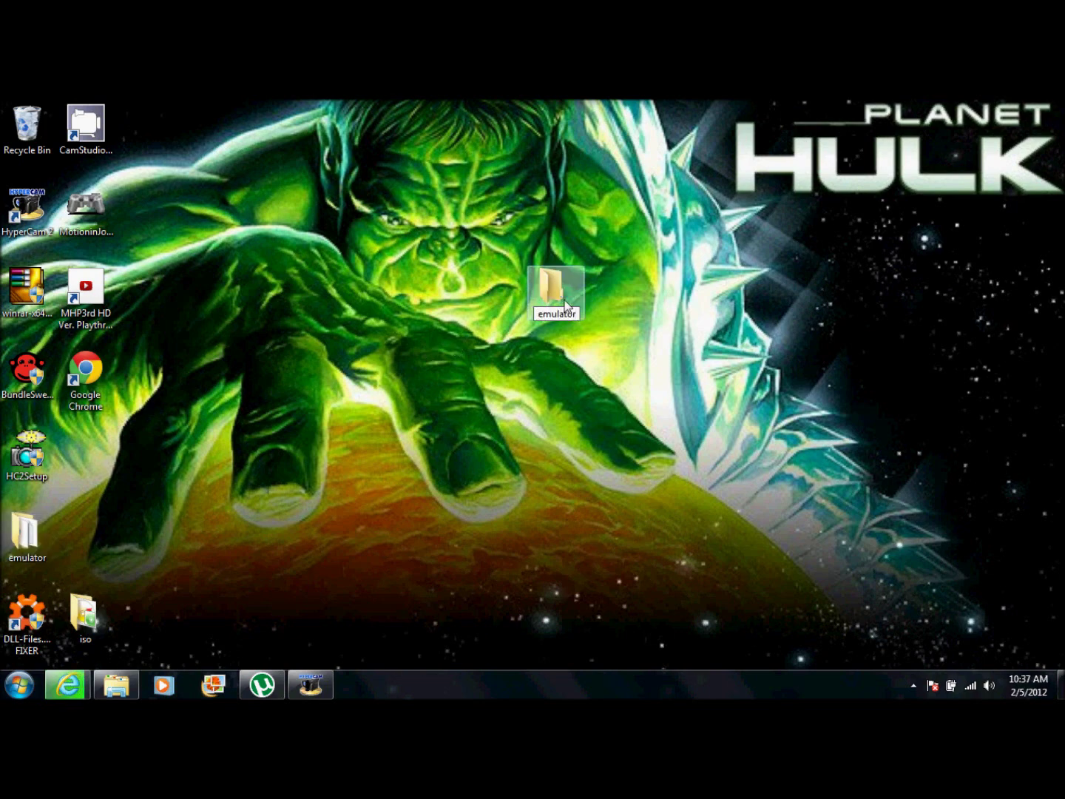
pyautogui.click(671, 540)
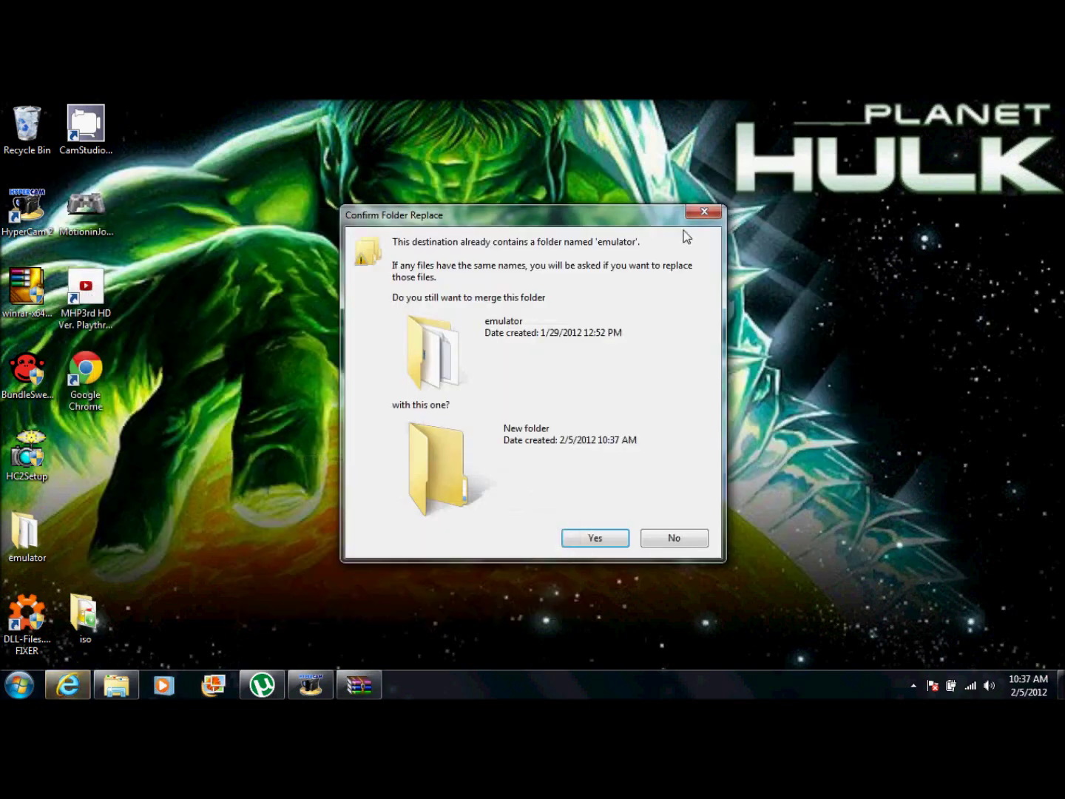
pyautogui.click(677, 536)
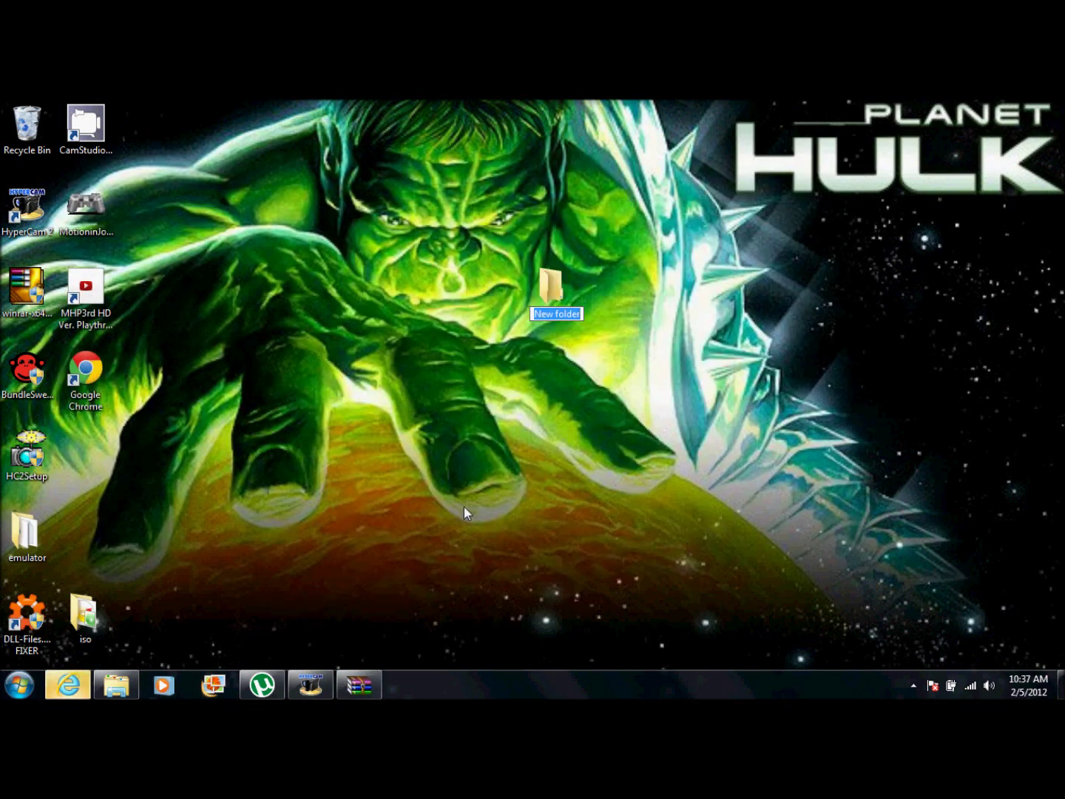
# - Choose the desktop emulator folder as extraction destination for the Dolphin archive, then cancel the extraction and close WinRAR
pyautogui.click(359, 685)
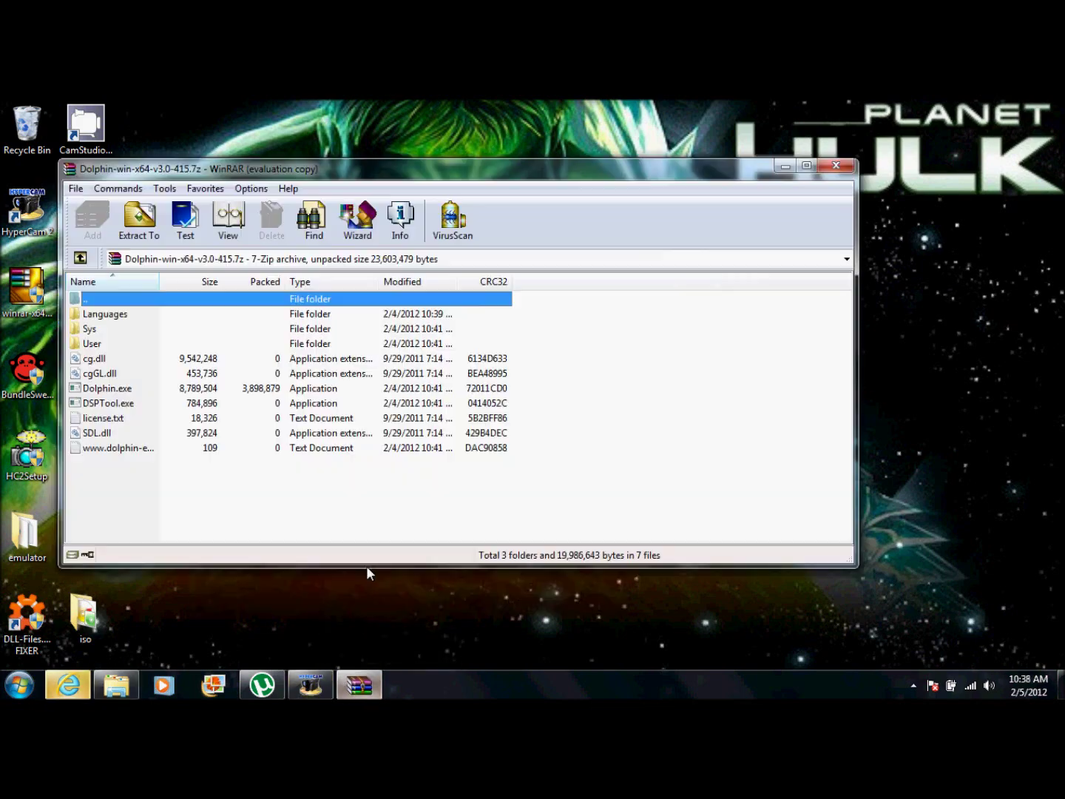
pyautogui.click(141, 218)
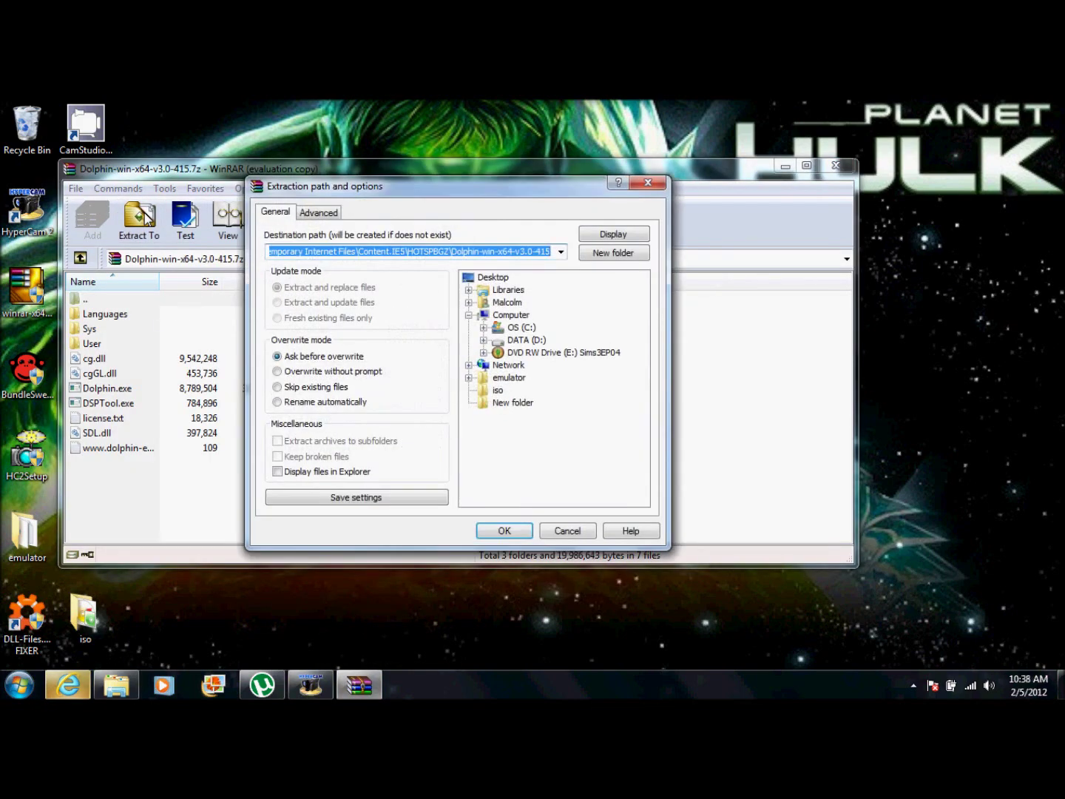
pyautogui.click(506, 378)
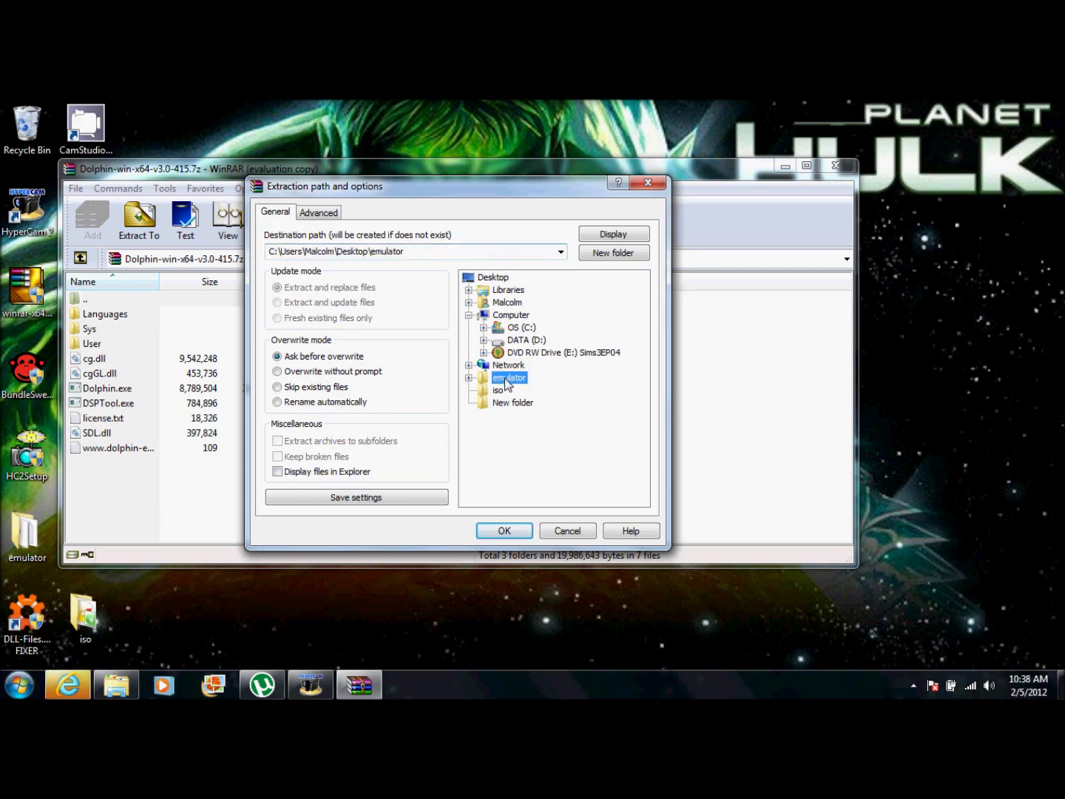
pyautogui.click(564, 531)
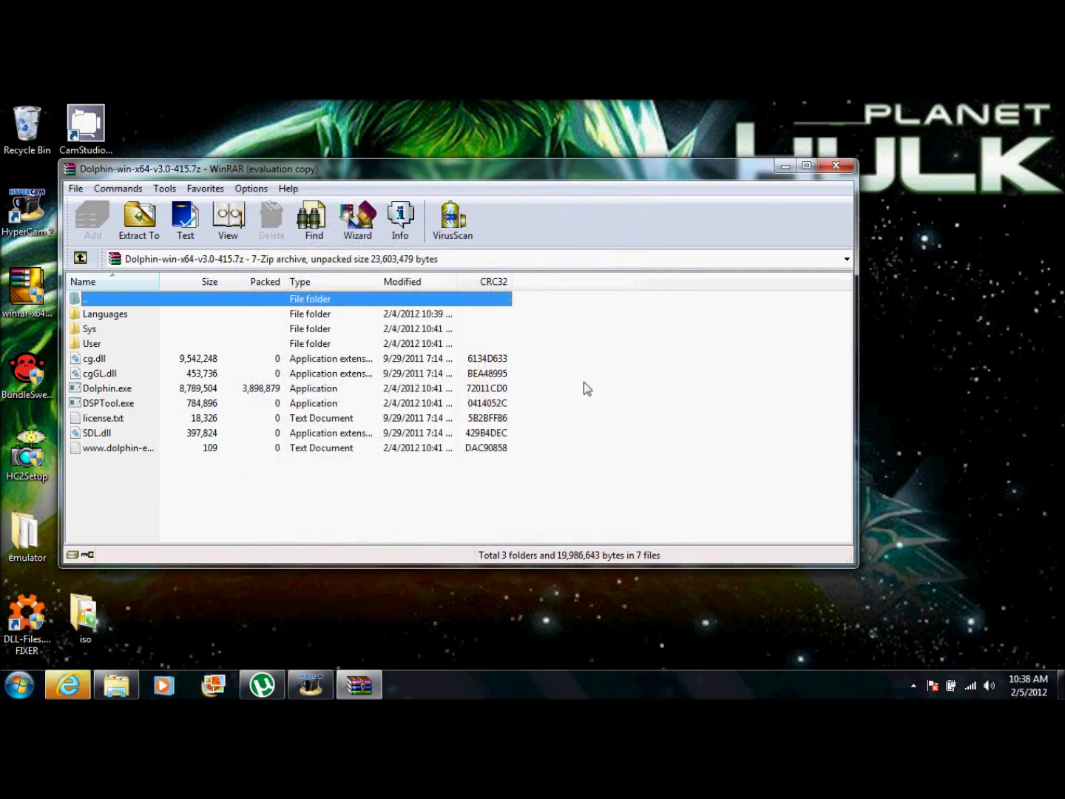
pyautogui.click(843, 171)
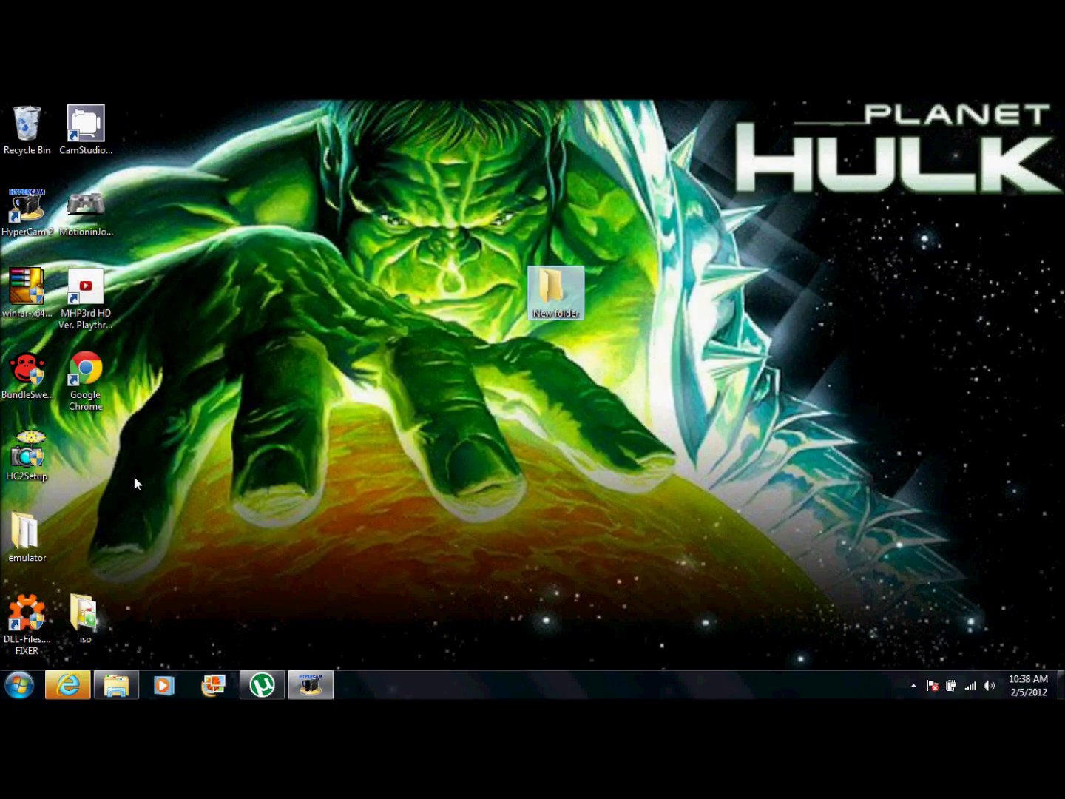
# - Launch Dolphin from the emulator folder on the desktop and minimise the folder window
pyautogui.doubleClick(28, 537)
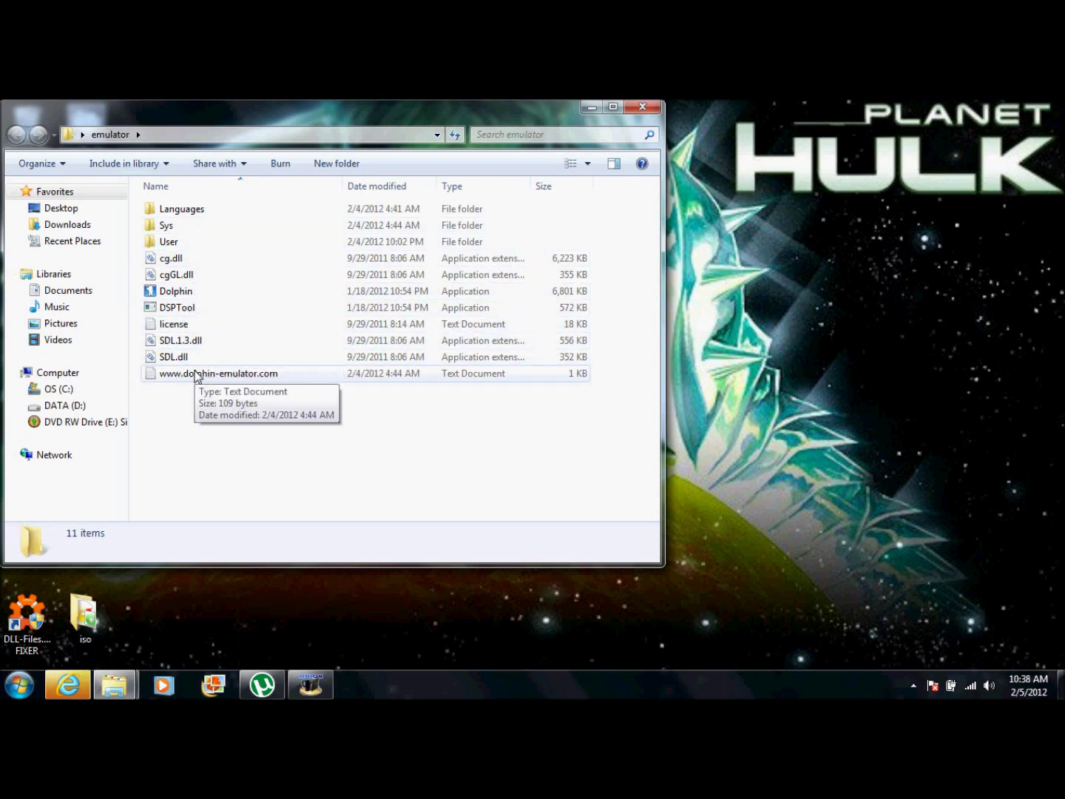
pyautogui.doubleClick(188, 297)
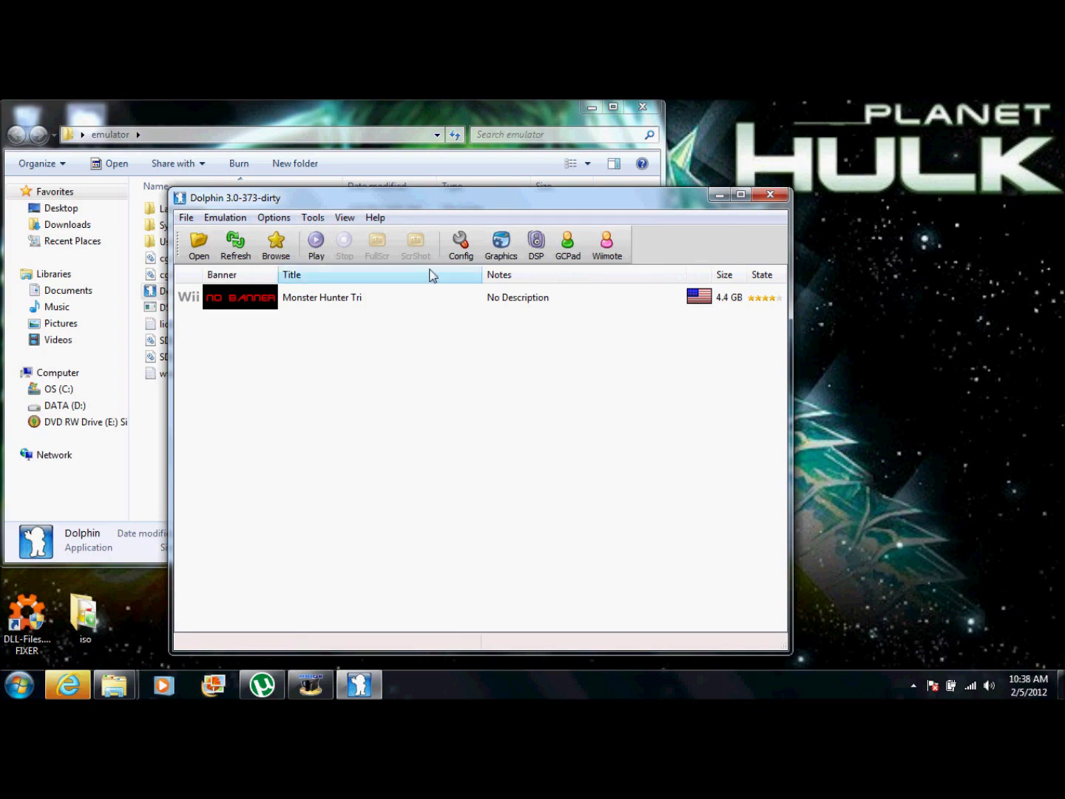
pyautogui.click(588, 109)
# - Create a new desktop folder, try to name it "iso", decline merging it with the existing folder, and move it to the Recycle Bin
pyautogui.rightClick(750, 130)
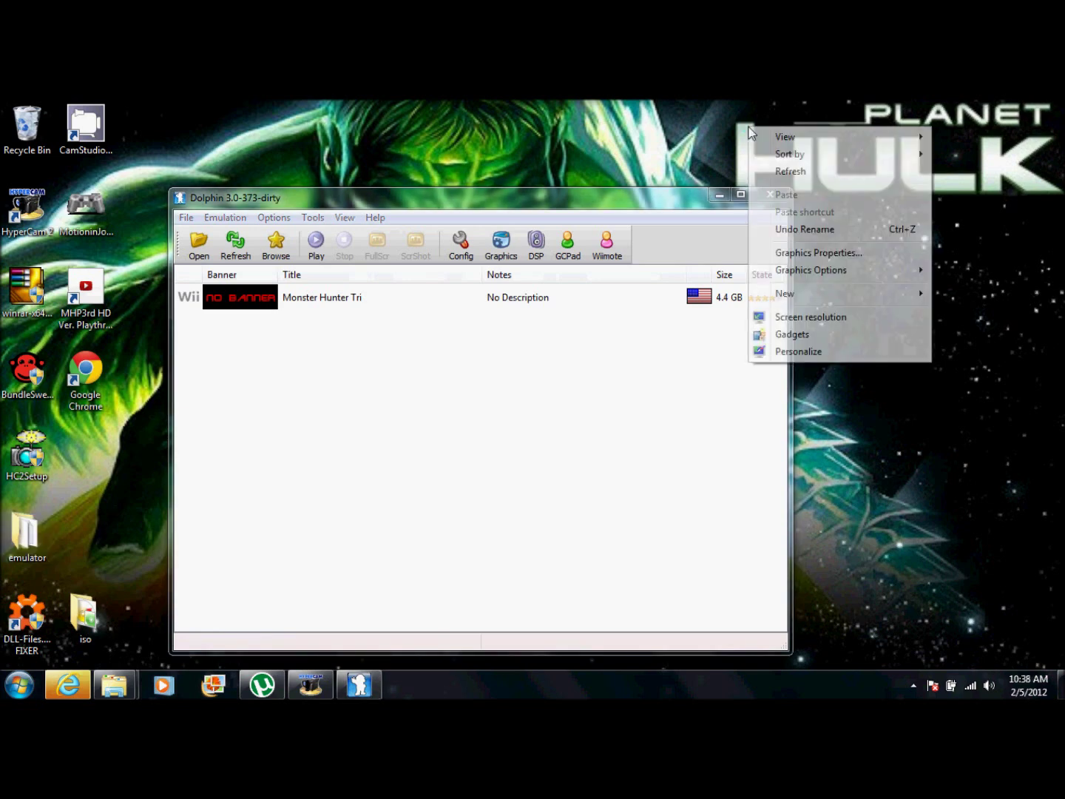
pyautogui.moveTo(793, 298)
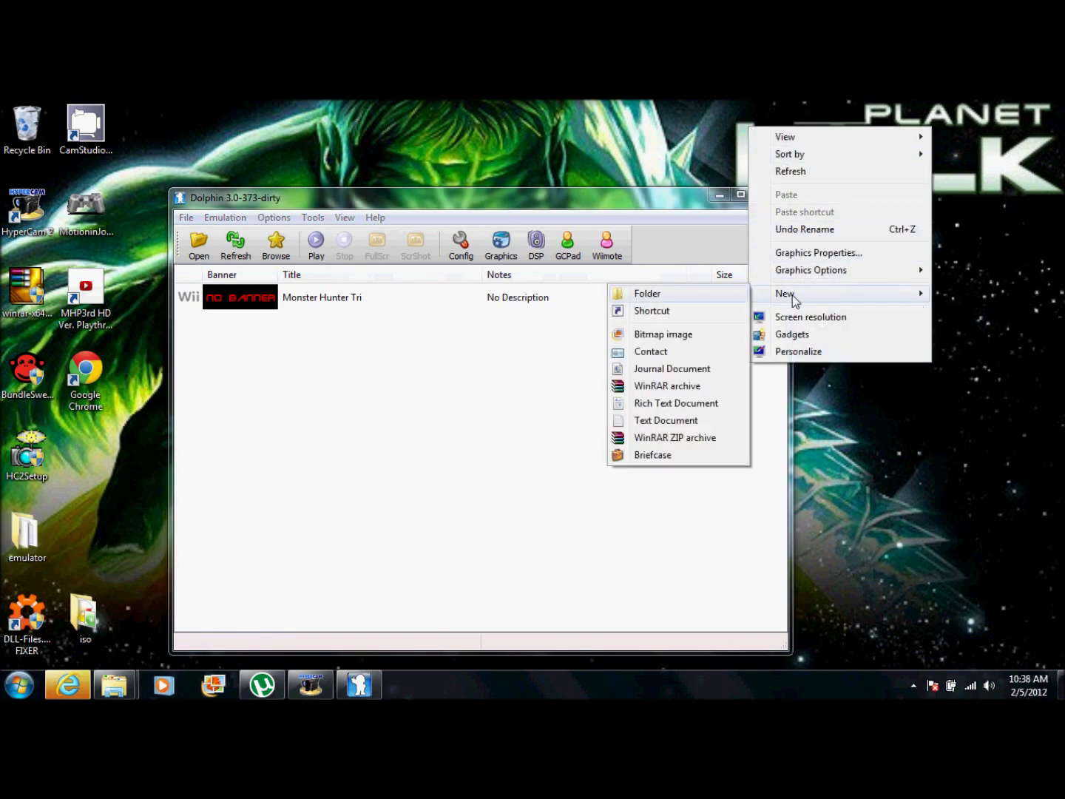
pyautogui.click(637, 296)
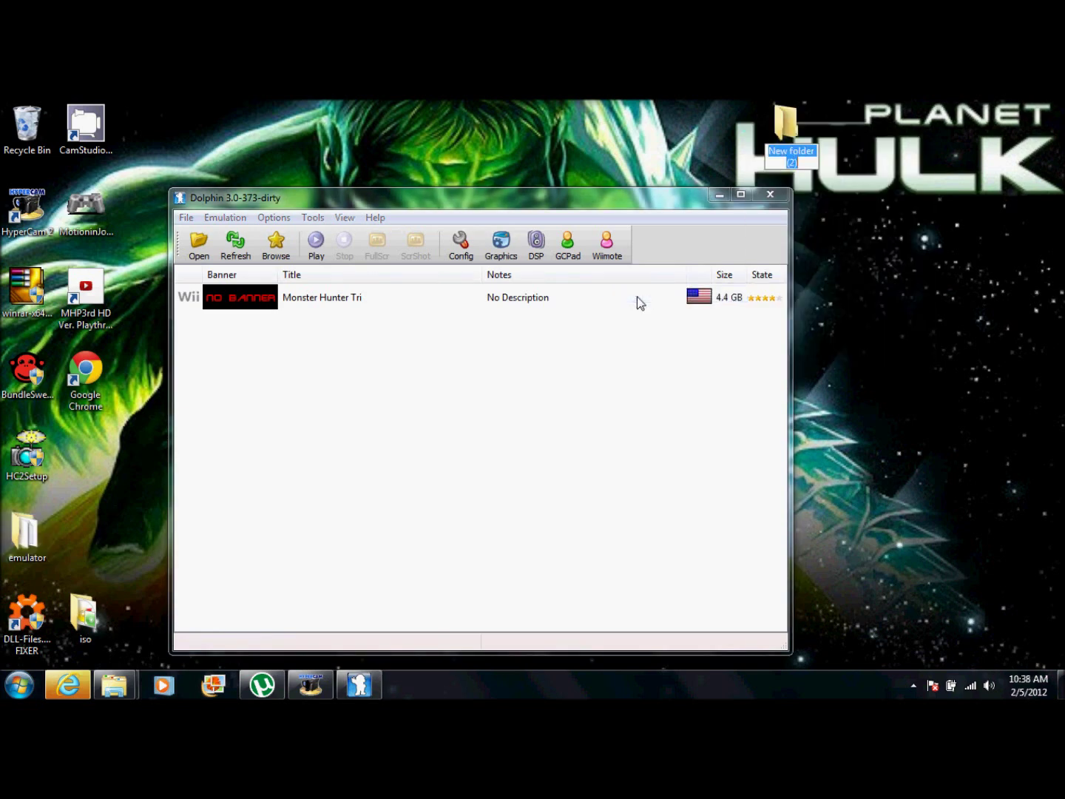
pyautogui.write('iso')
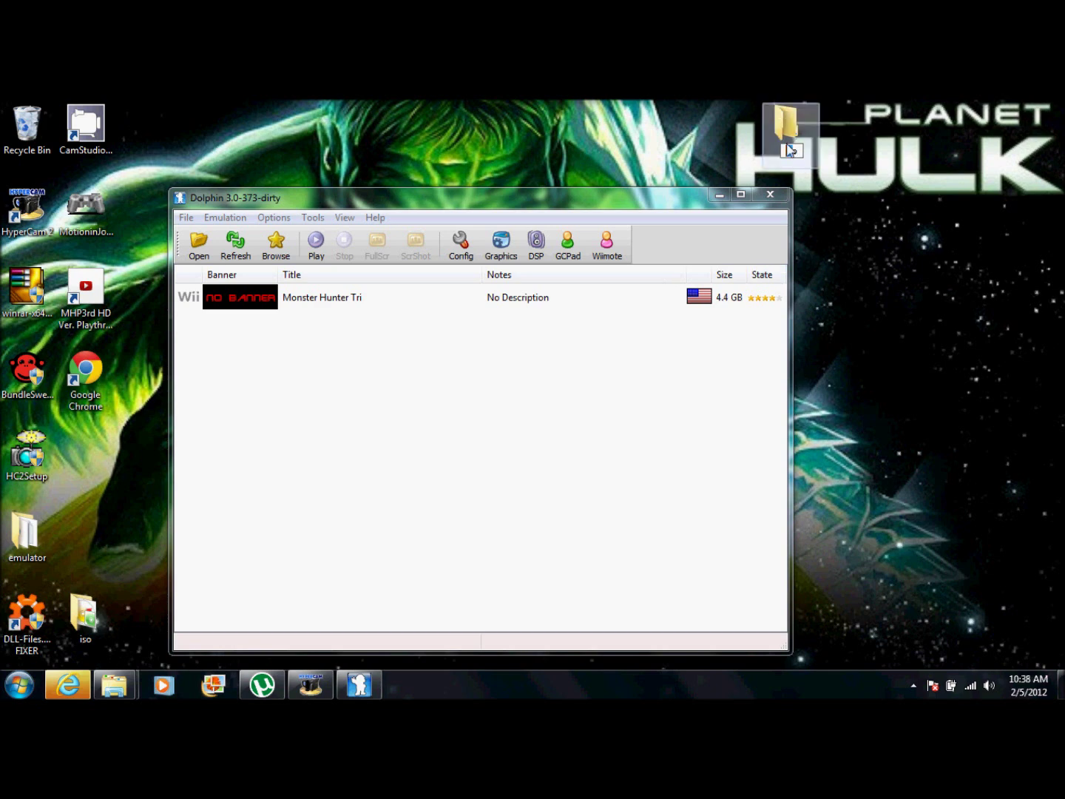
pyautogui.press('Return')
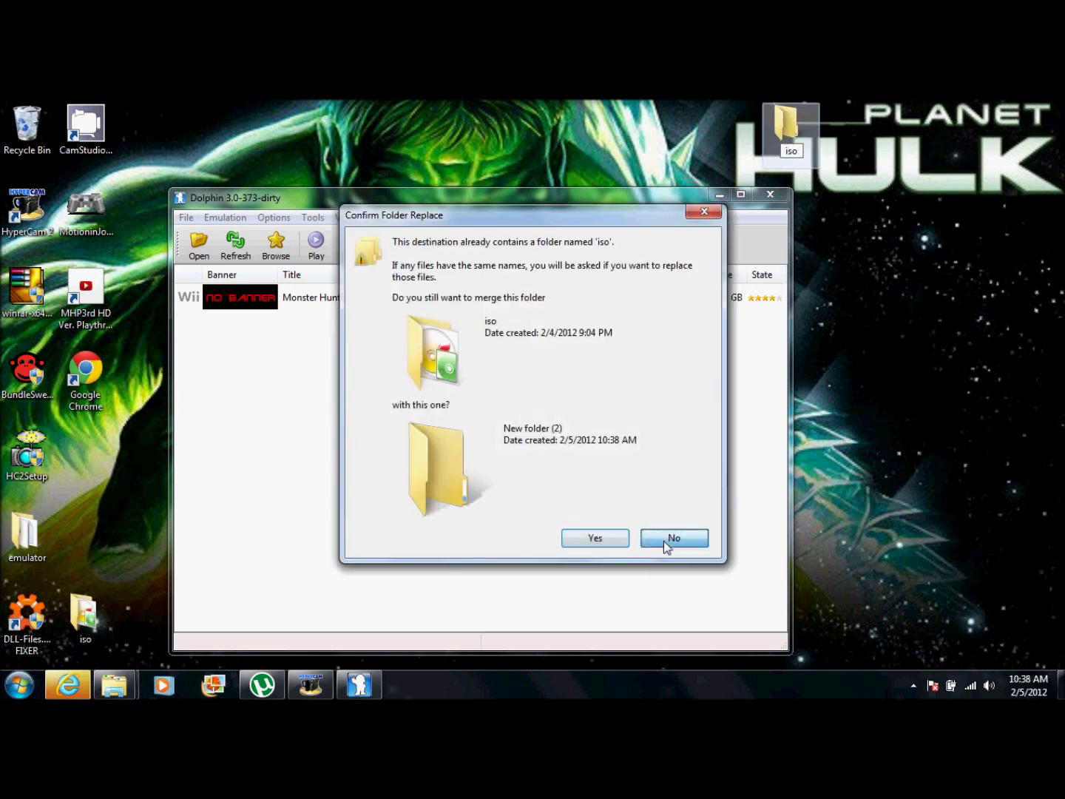
pyautogui.click(663, 541)
pyautogui.moveTo(785, 124); pyautogui.dragTo(25, 126)
# - Open Dolphin's path configuration, start adding an ISO directory, cancel the folder choice, close the configuration and minimise Dolphin
pyautogui.click(459, 245)
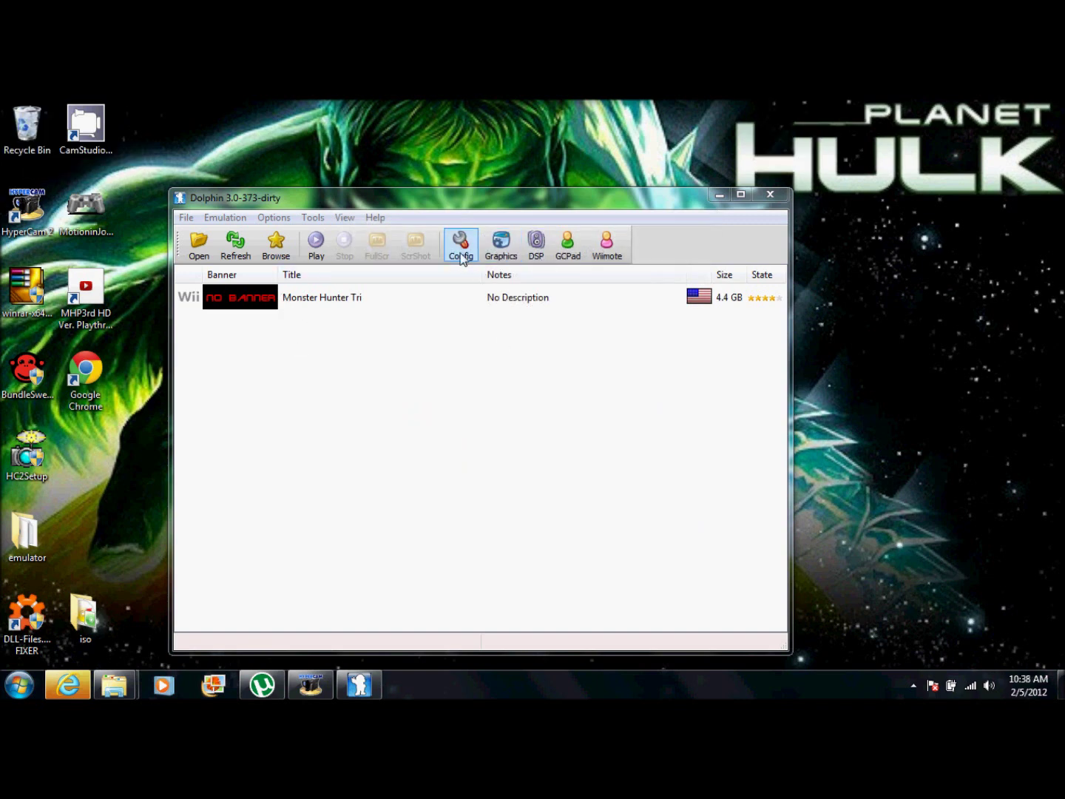
pyautogui.click(573, 288)
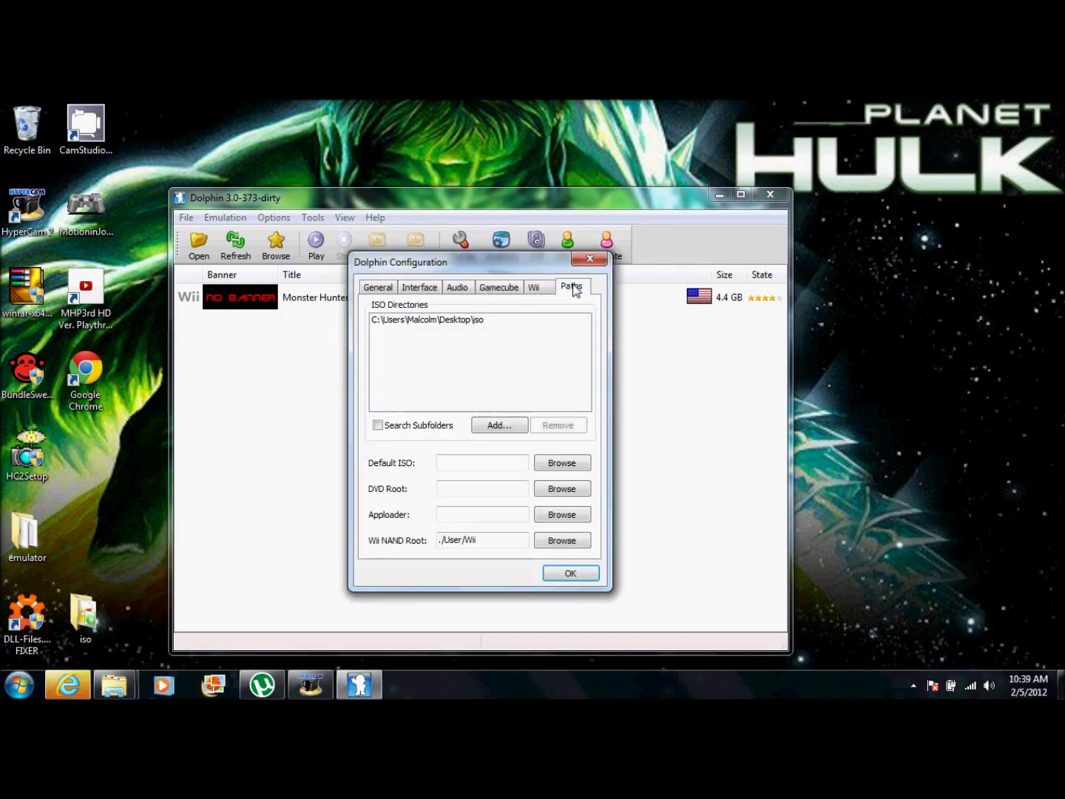
pyautogui.click(496, 426)
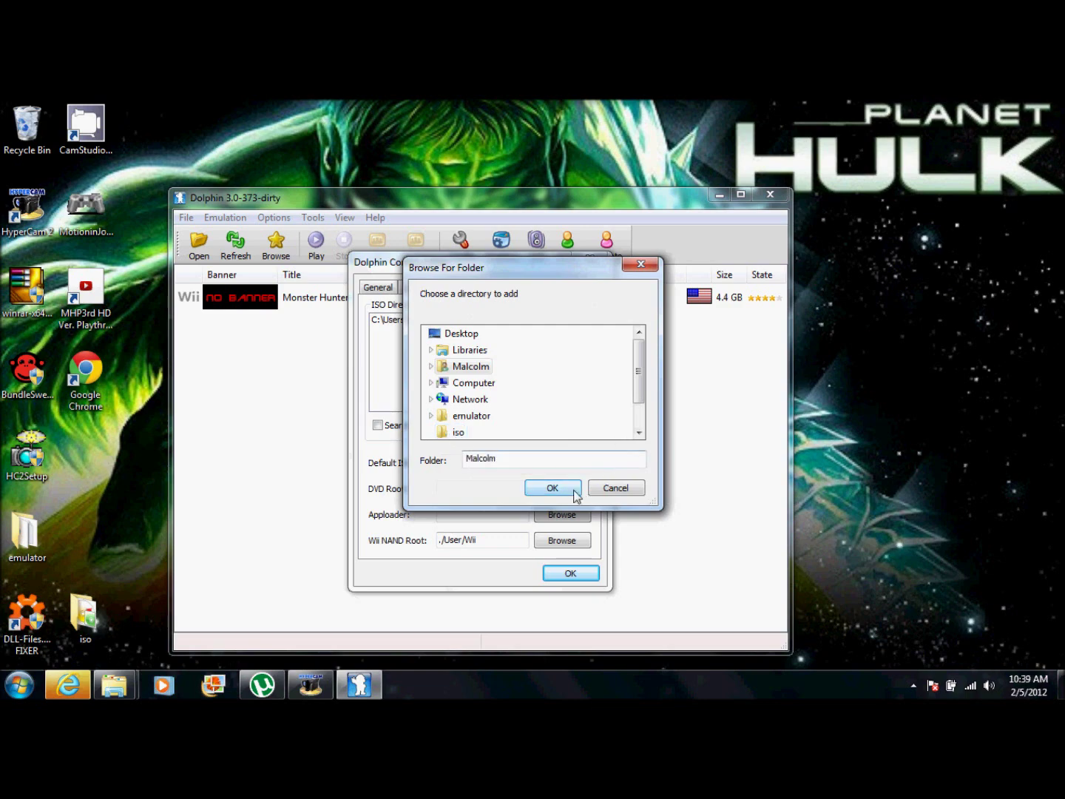
pyautogui.click(641, 266)
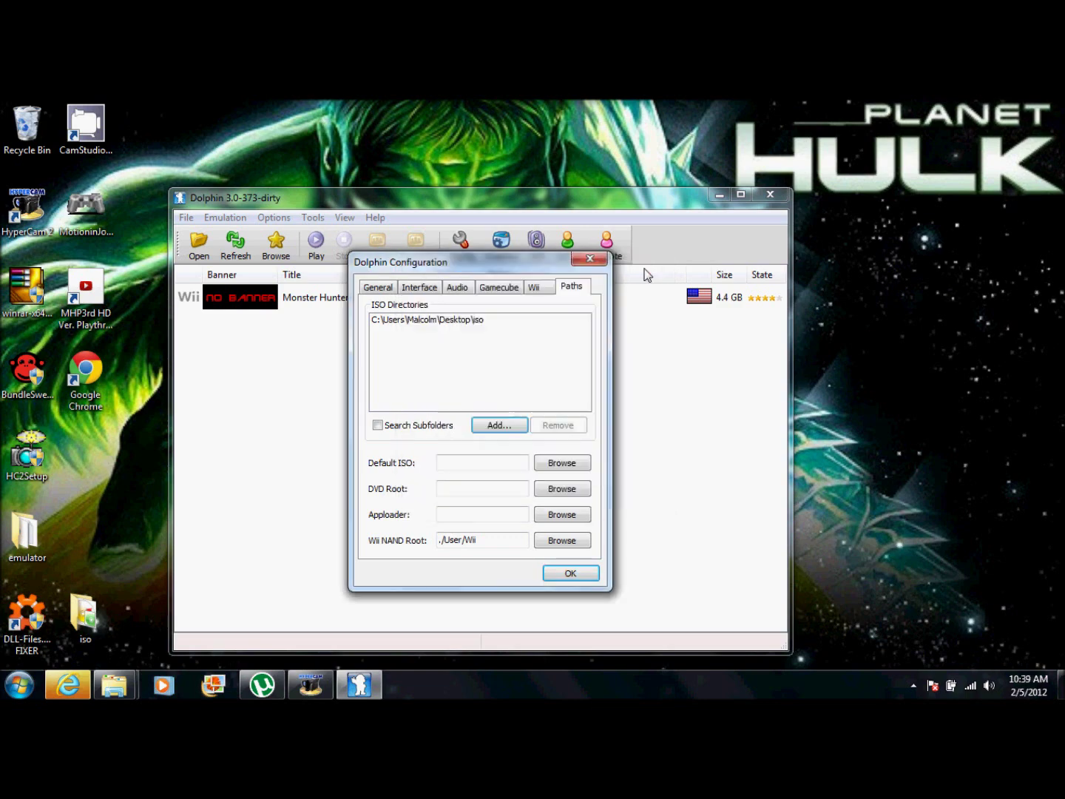
pyautogui.click(575, 575)
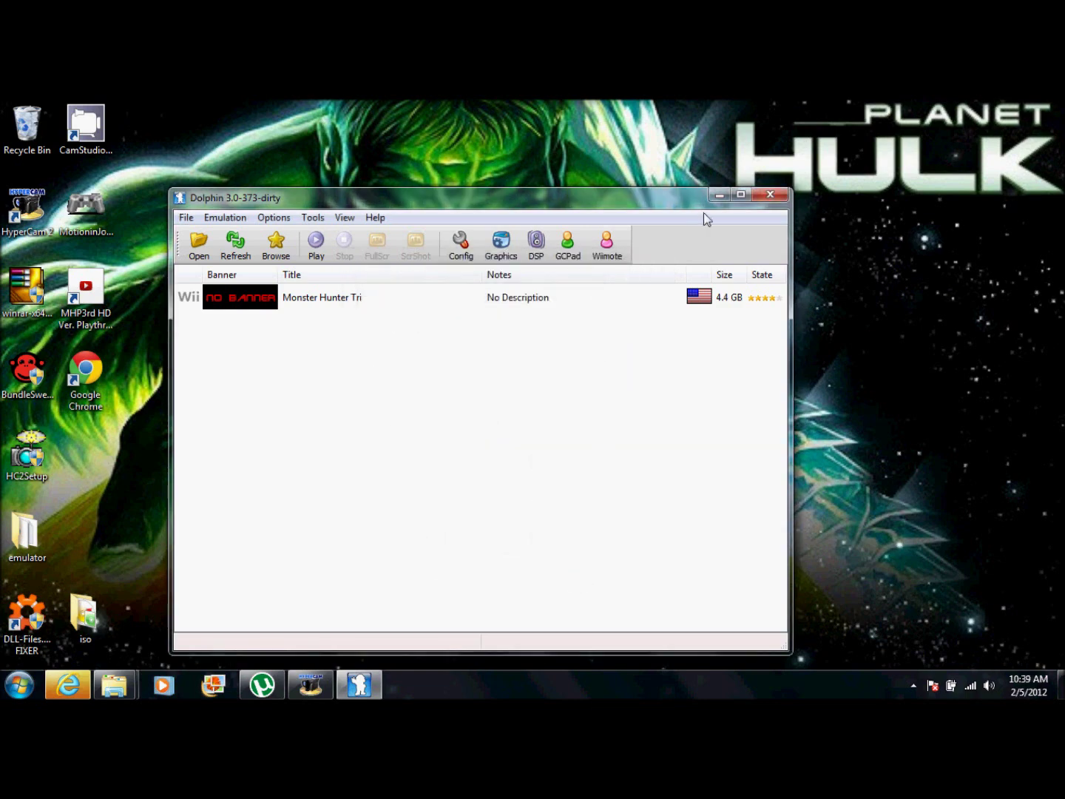
pyautogui.click(719, 197)
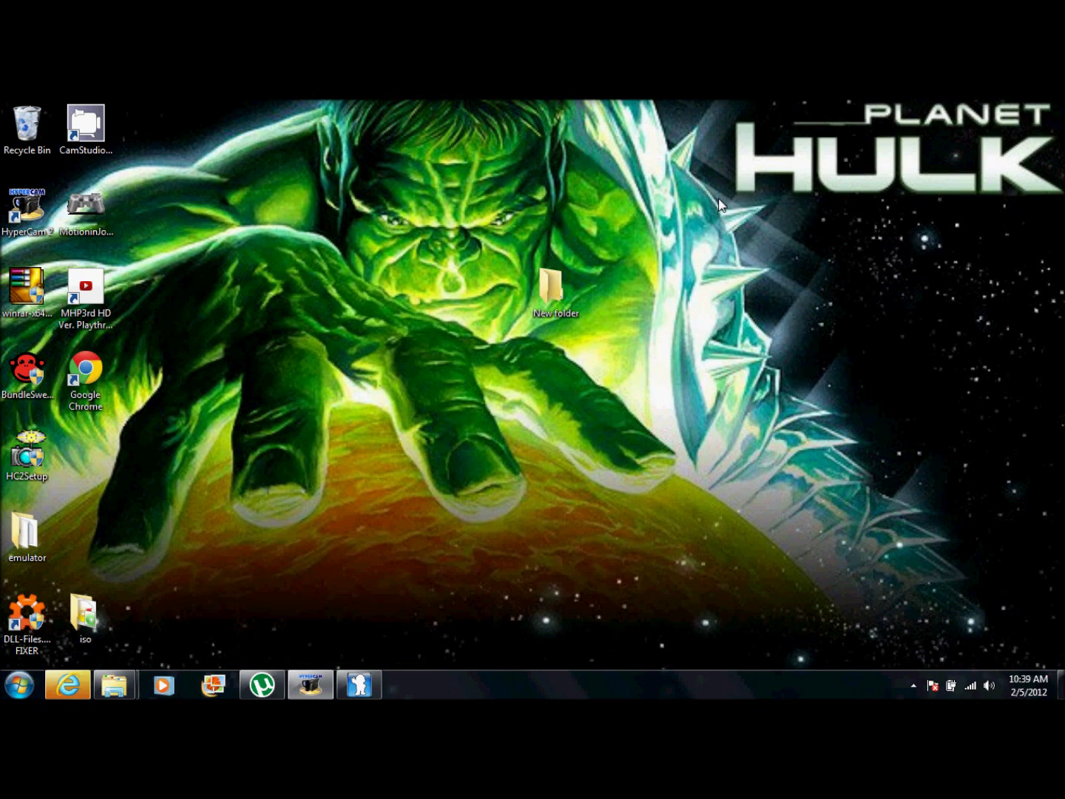
# - Switch to Internet Explorer, search for "utorr" and open the suggested µTorrent website
pyautogui.click(68, 685)
pyautogui.click(250, 202)
pyautogui.write('utorr')
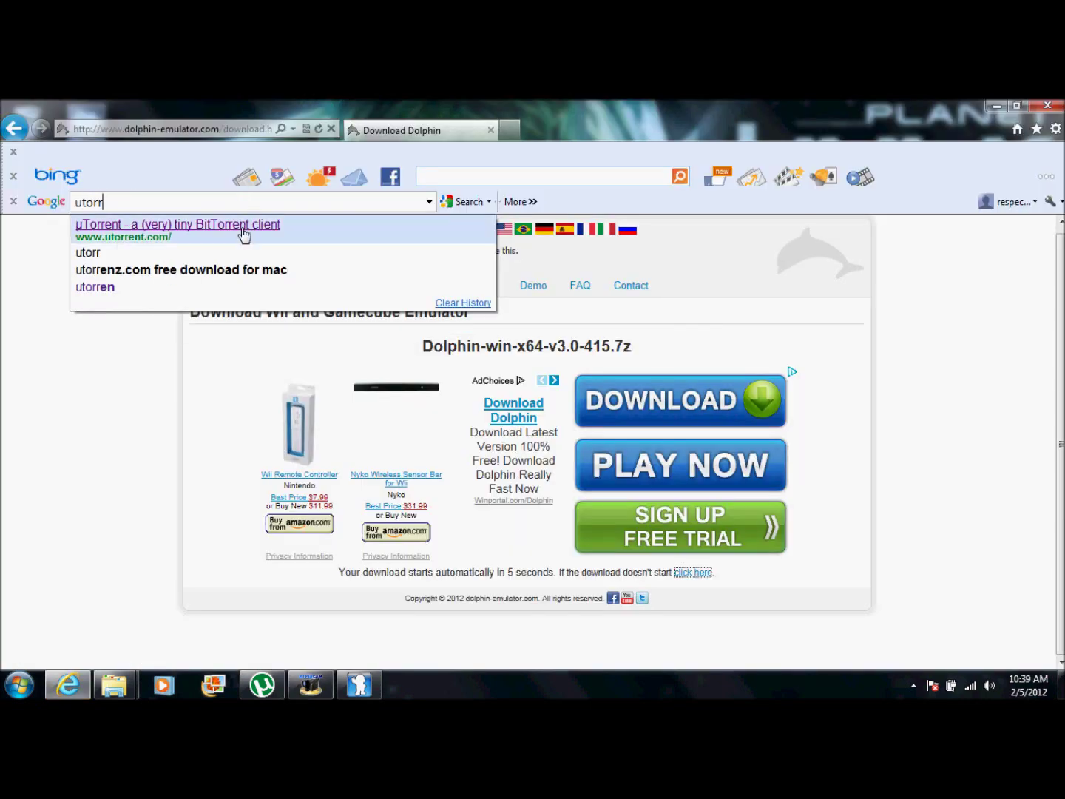
pyautogui.click(241, 229)
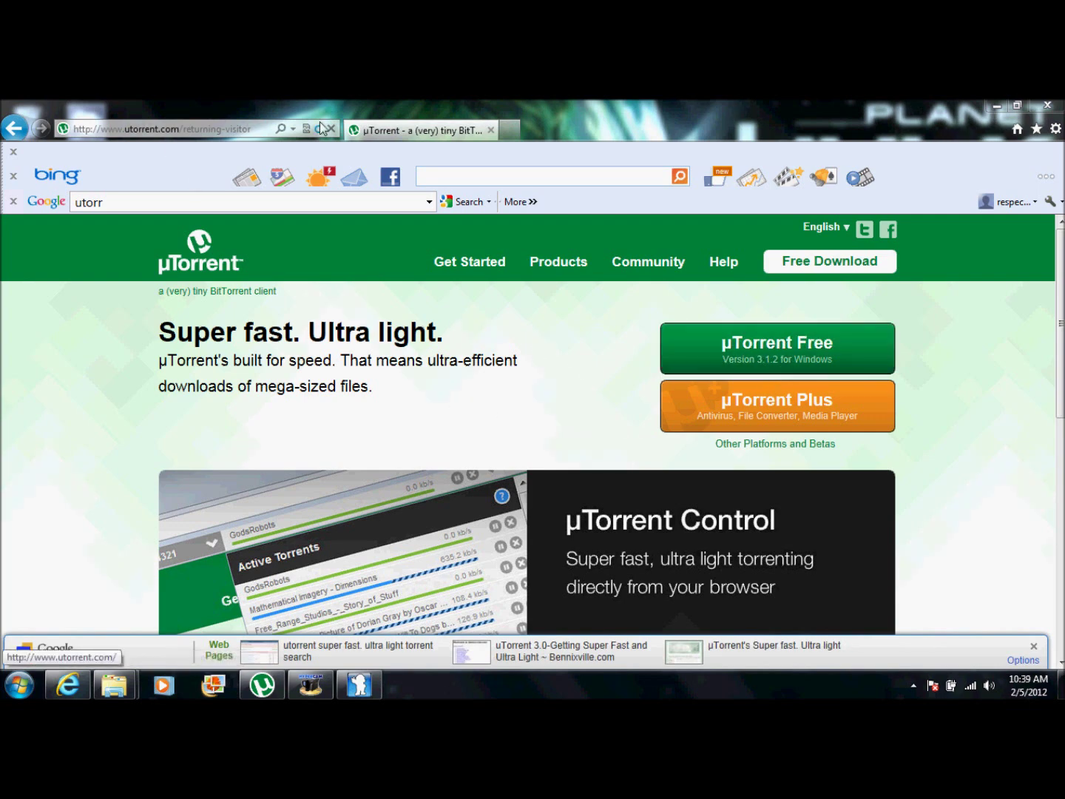
# - Search Google for "pirate bay" and open the thepiratebay.se result
pyautogui.click(200, 205)
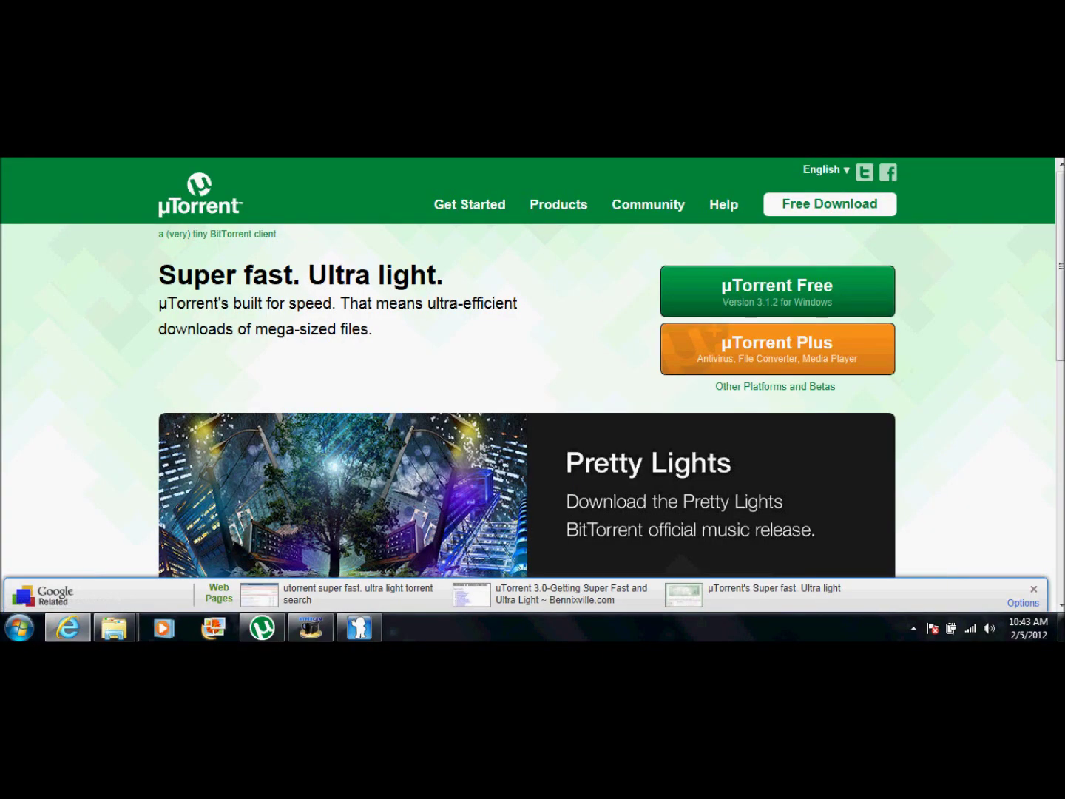
pyautogui.write('pi')
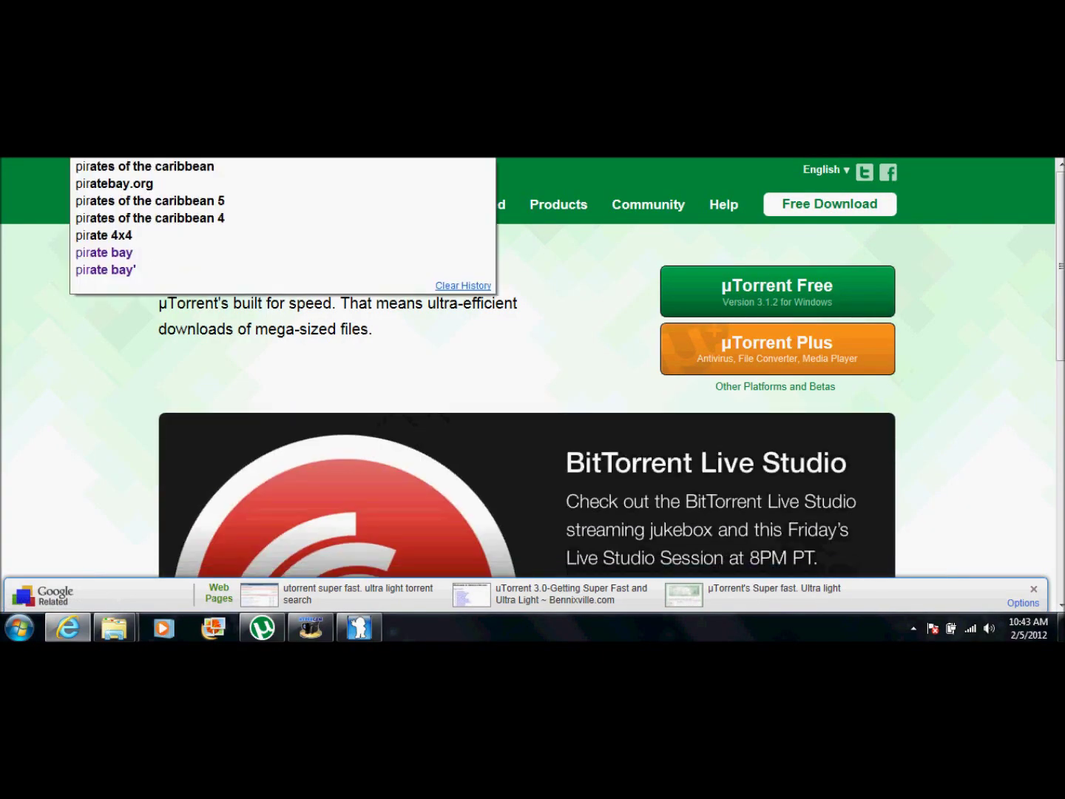
pyautogui.click(132, 260)
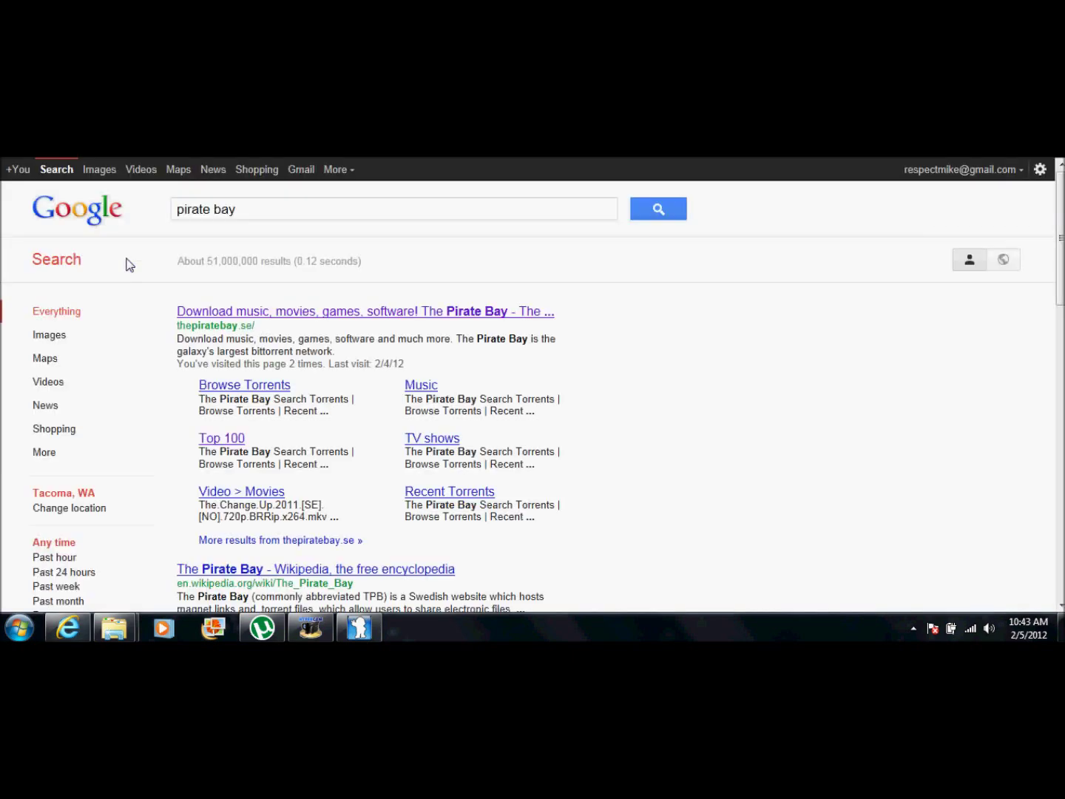
pyautogui.click(222, 314)
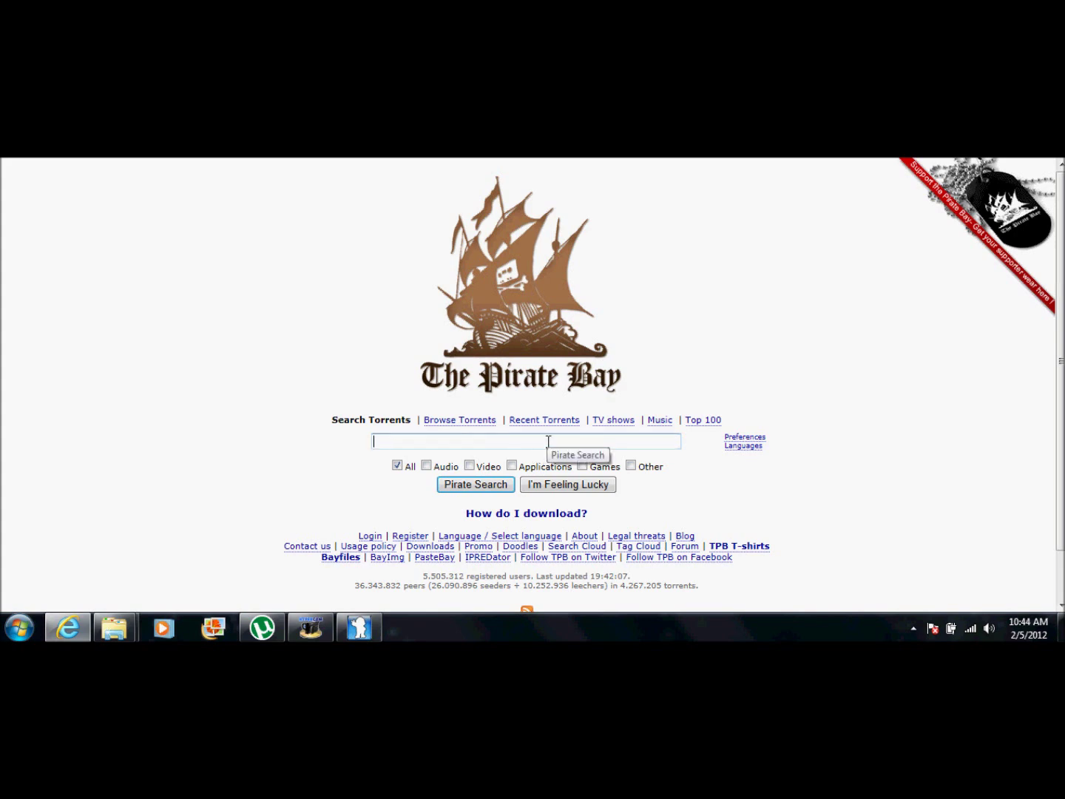
# - Search The Pirate Bay for "monster hunter" in the Games category only and dismiss the browser's notification bars
pyautogui.click(582, 465)
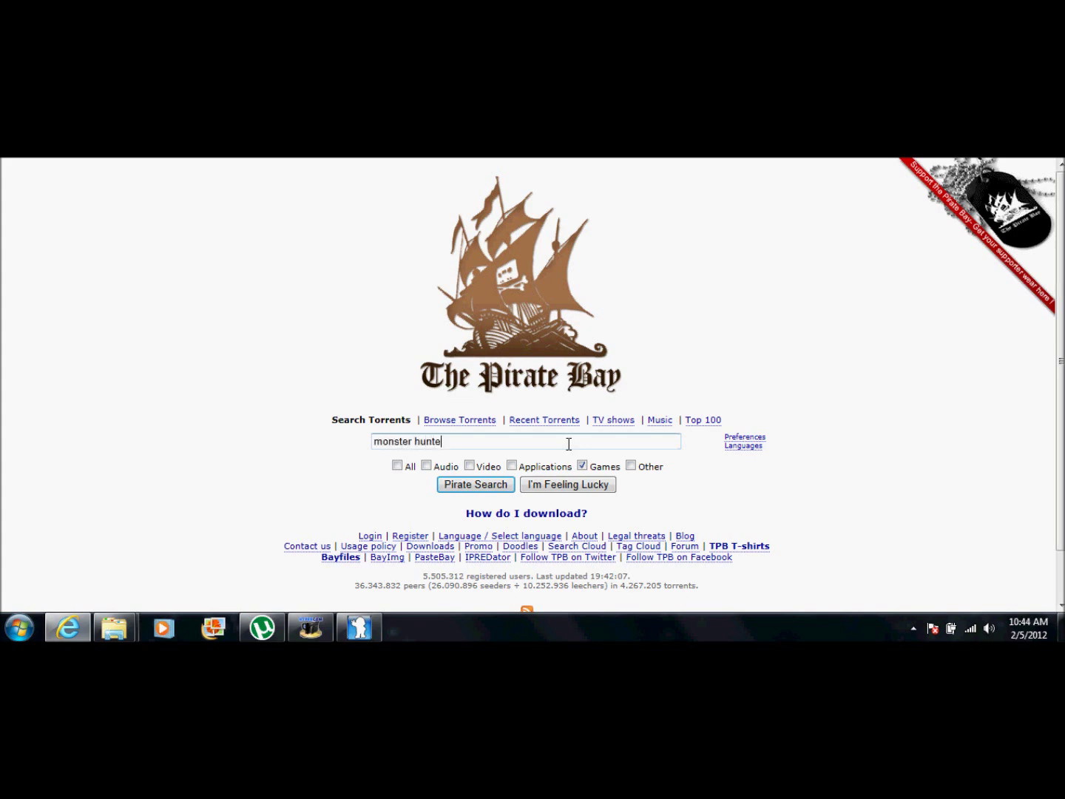
pyautogui.write('r')
pyautogui.press('Return')
pyautogui.click(471, 485)
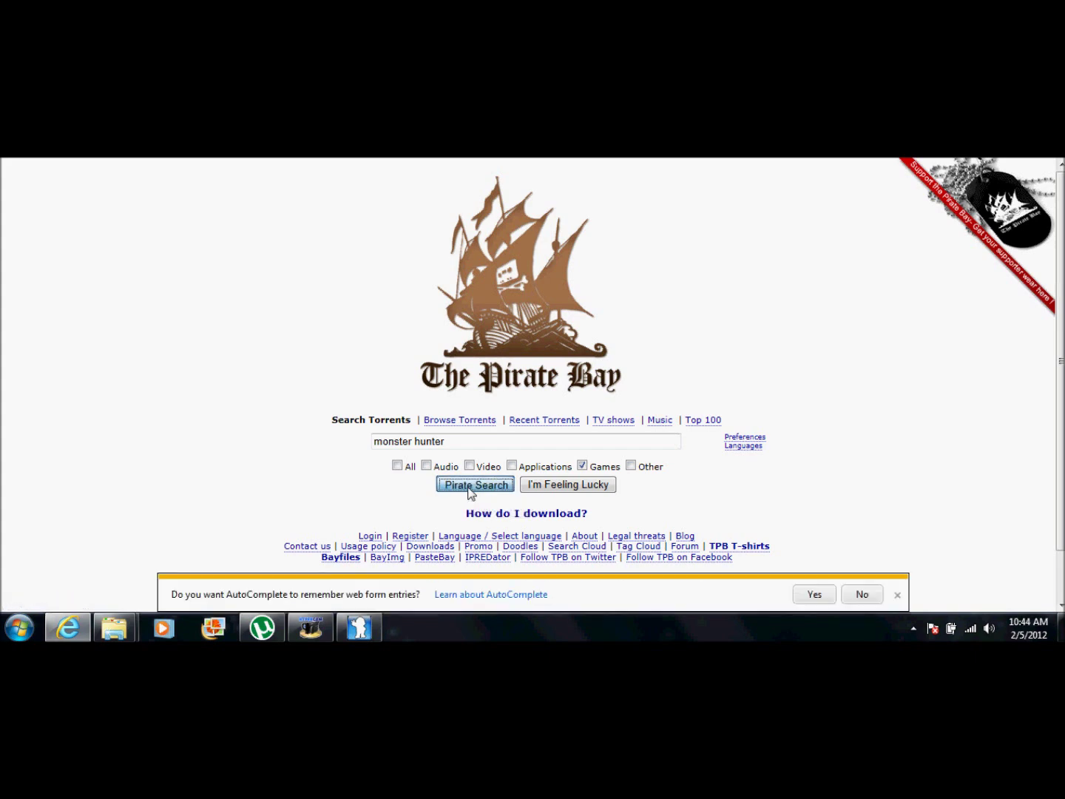
pyautogui.click(897, 596)
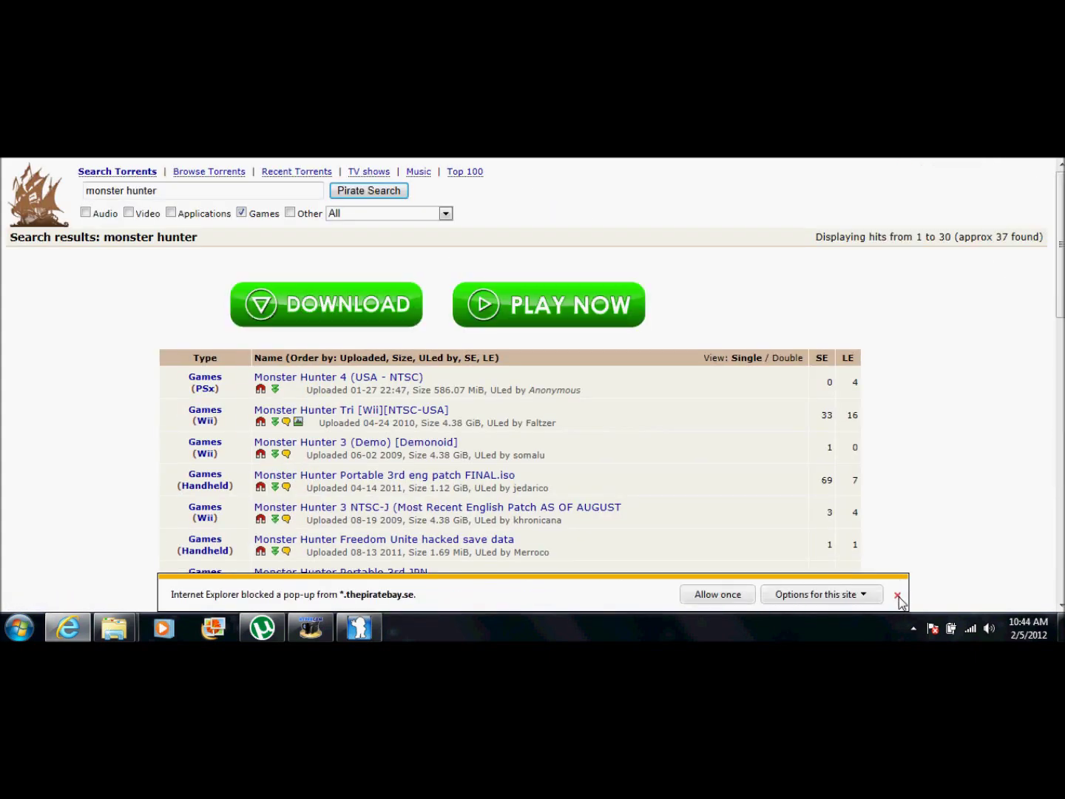
pyautogui.click(898, 596)
pyautogui.click(898, 596)
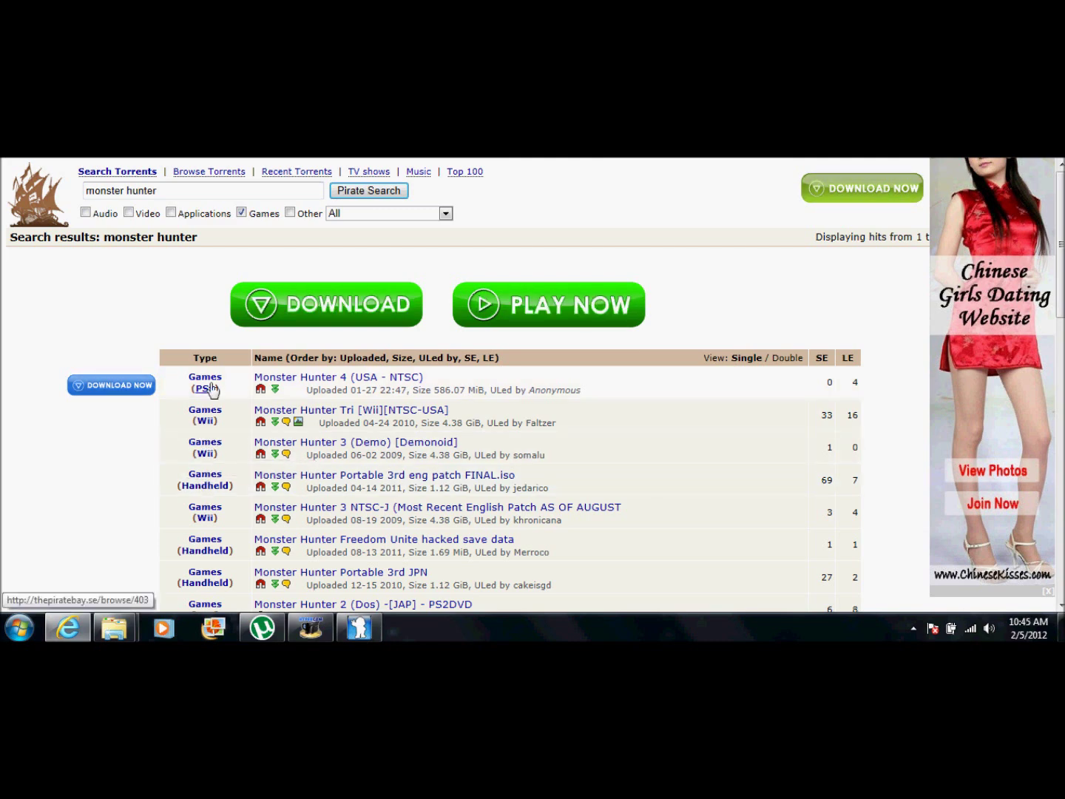
# - Open the Monster Hunter Tri [Wii][NTSC-USA] torrent details, request the torrent, and cancel the prompt to open it in µTorrent
pyautogui.click(351, 413)
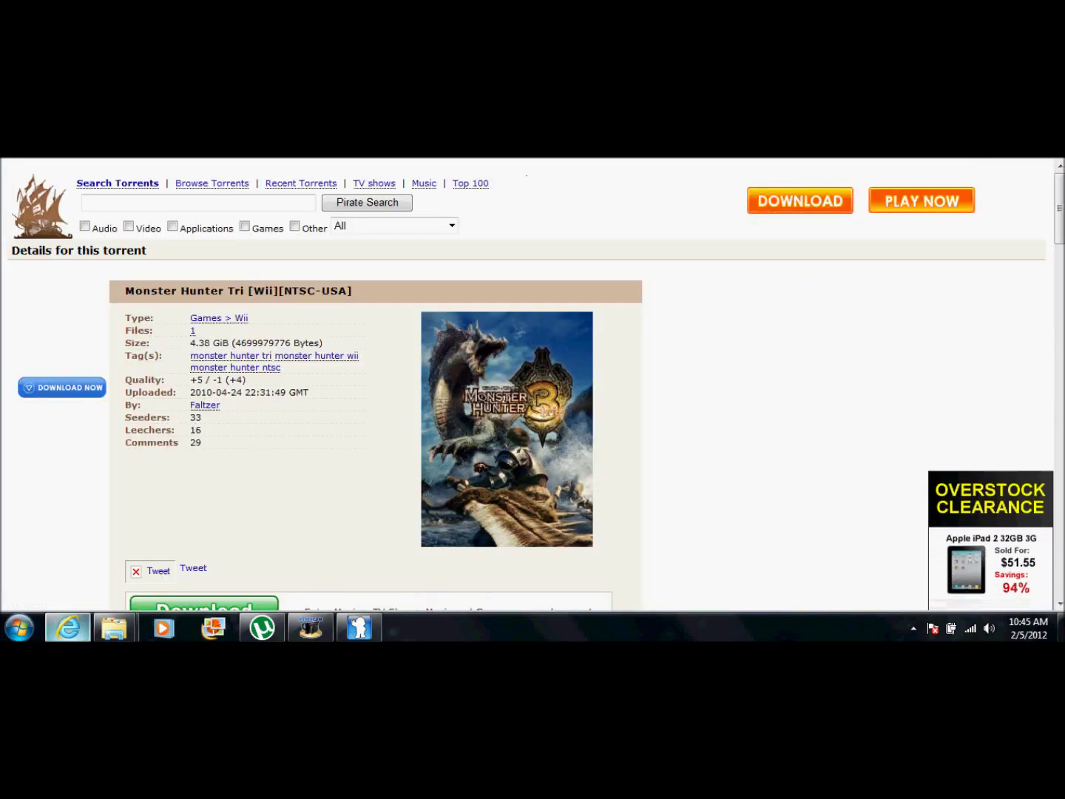
pyautogui.scroll(-3, 1061, 236)
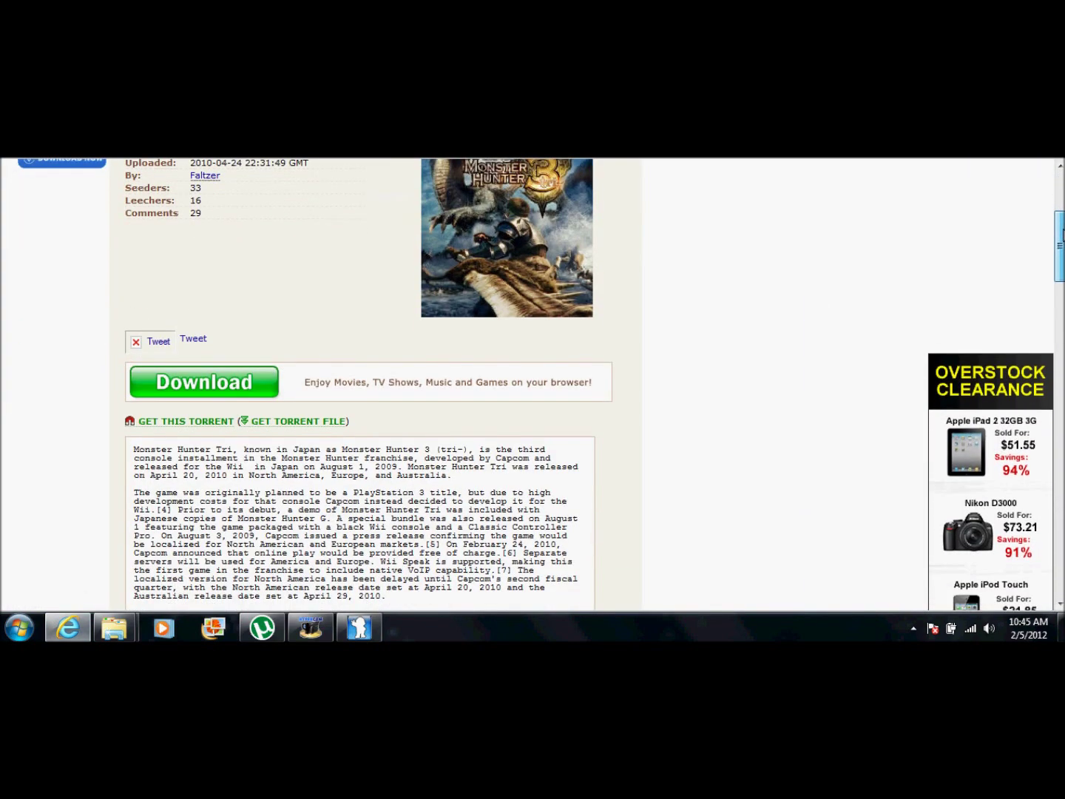
pyautogui.scroll(-1, 1062, 235)
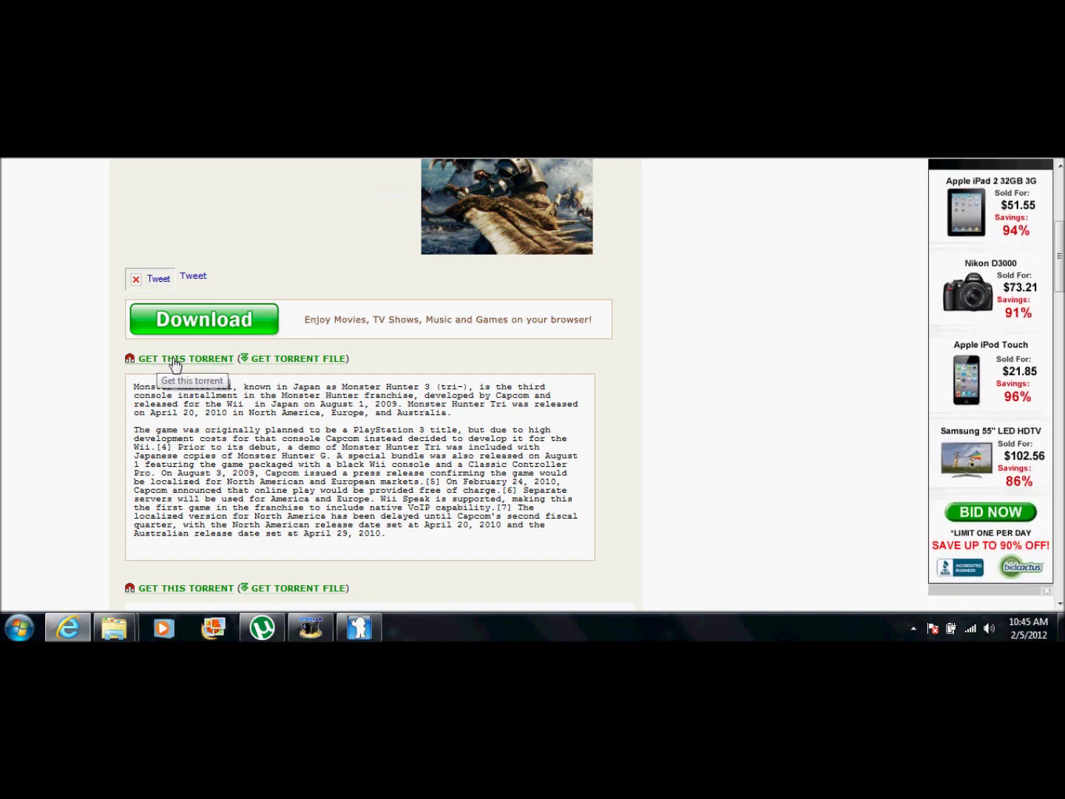
pyautogui.click(176, 360)
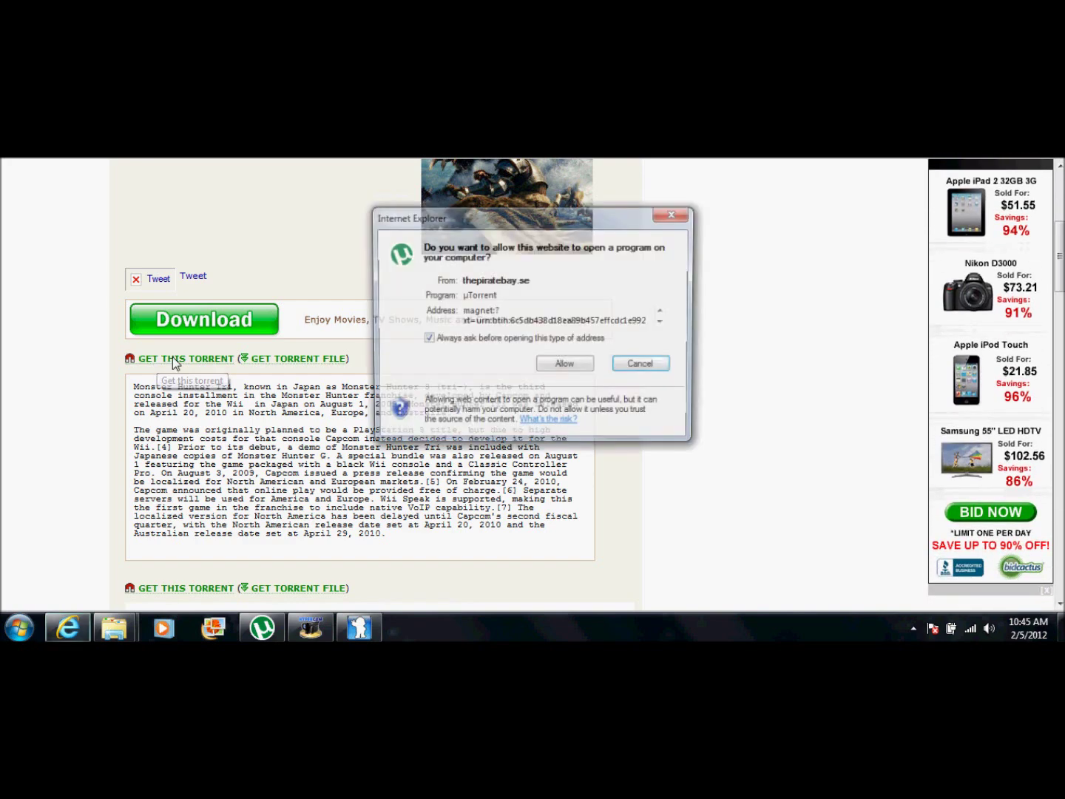
pyautogui.click(640, 366)
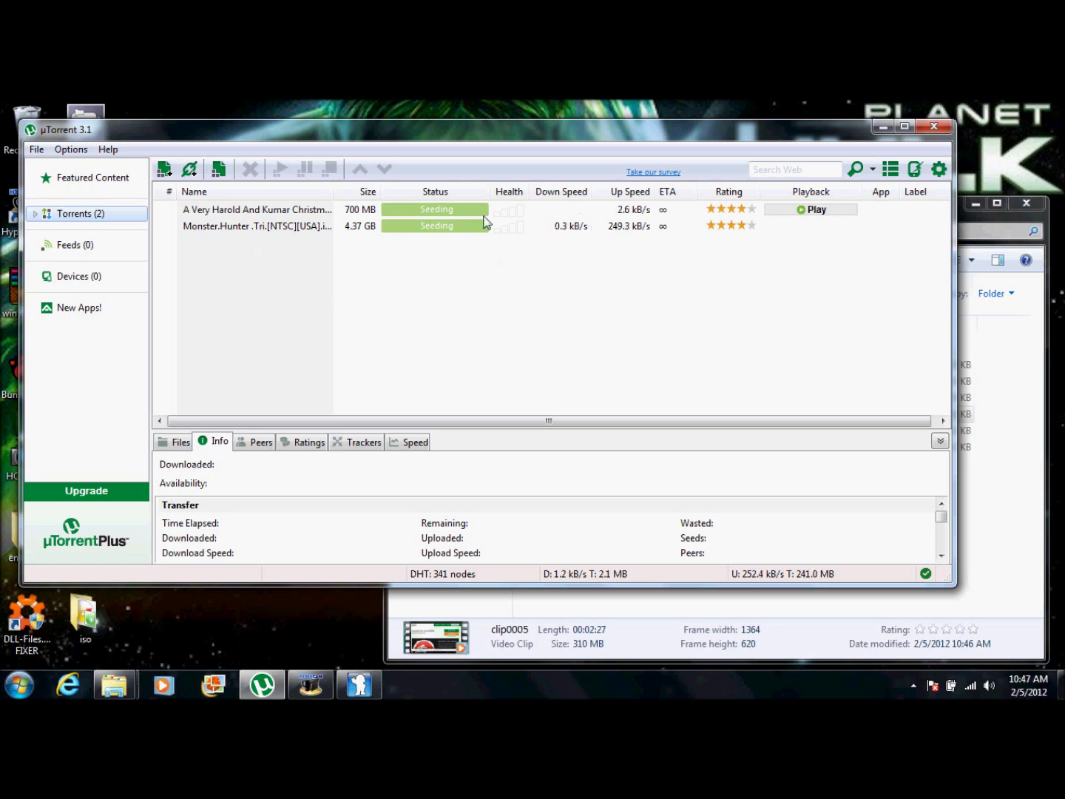
# - In µTorrent, open the folder containing the Monster.Hunter .Tri.[NTSC][USA] download
pyautogui.click(236, 229)
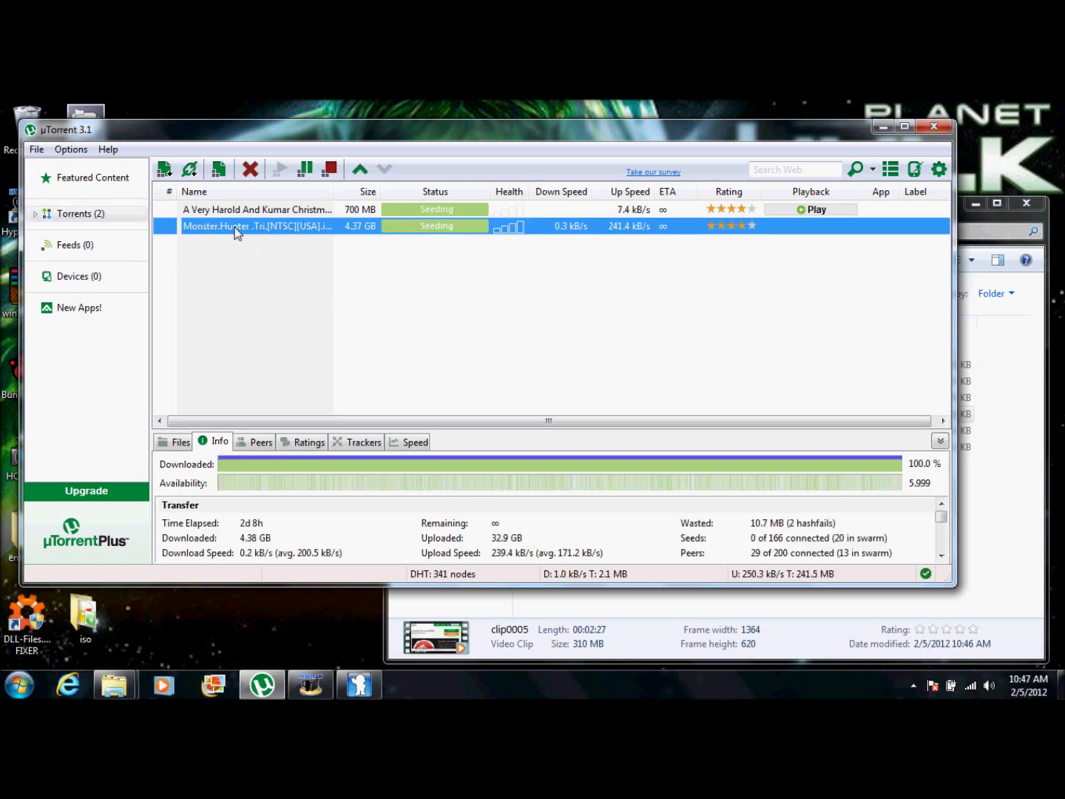
pyautogui.rightClick(235, 230)
pyautogui.moveTo(297, 246)
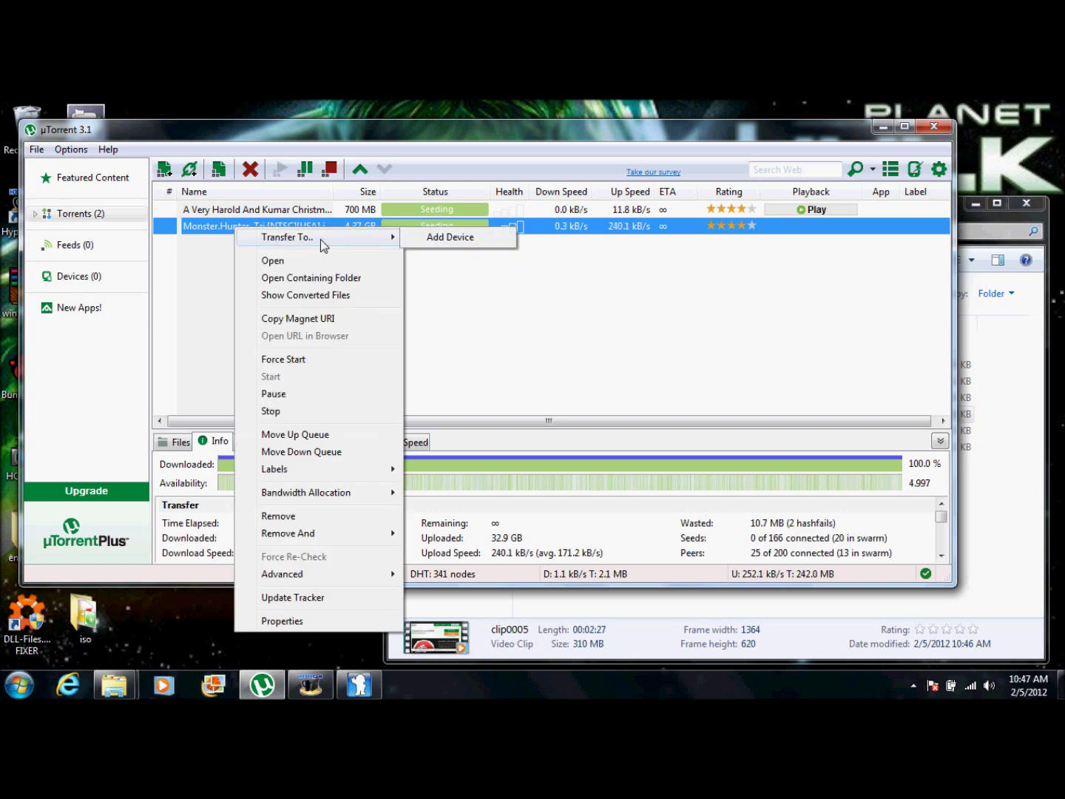
pyautogui.click(343, 278)
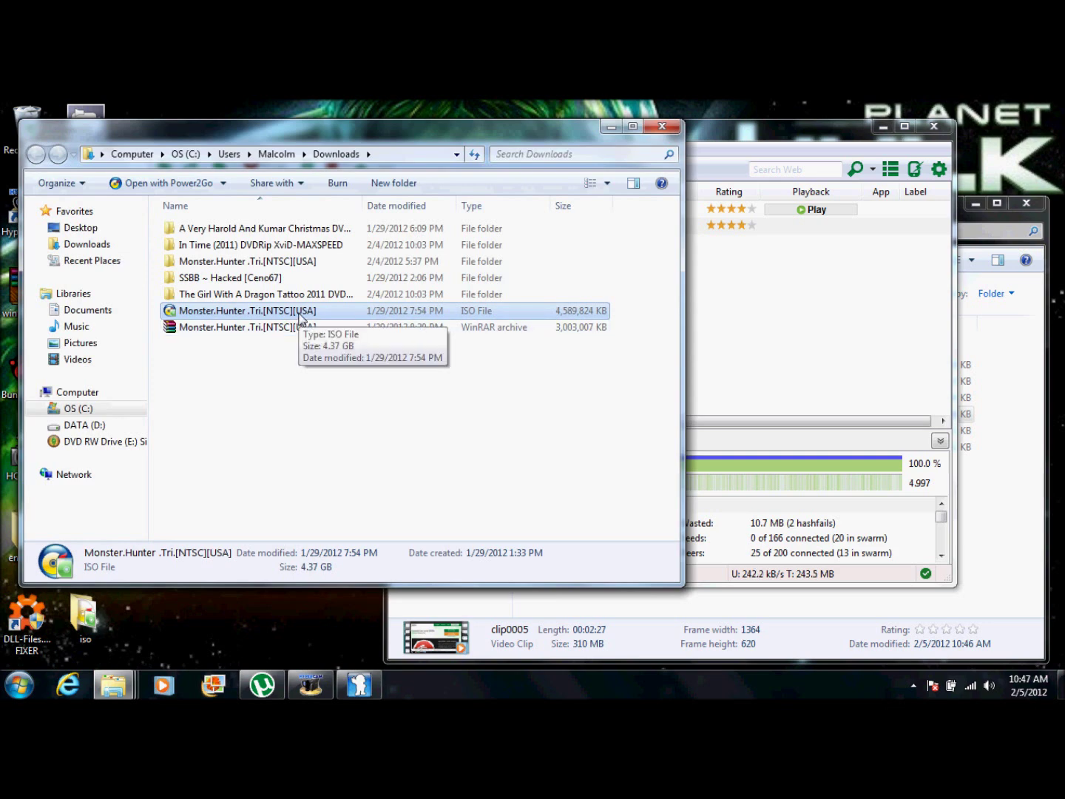
# - Try extracting the Monster.Hunter .Tri.[NTSC][USA] WinRAR archive to a folder of the same name, cancel the file replacement, and close the Downloads window
pyautogui.rightClick(257, 316)
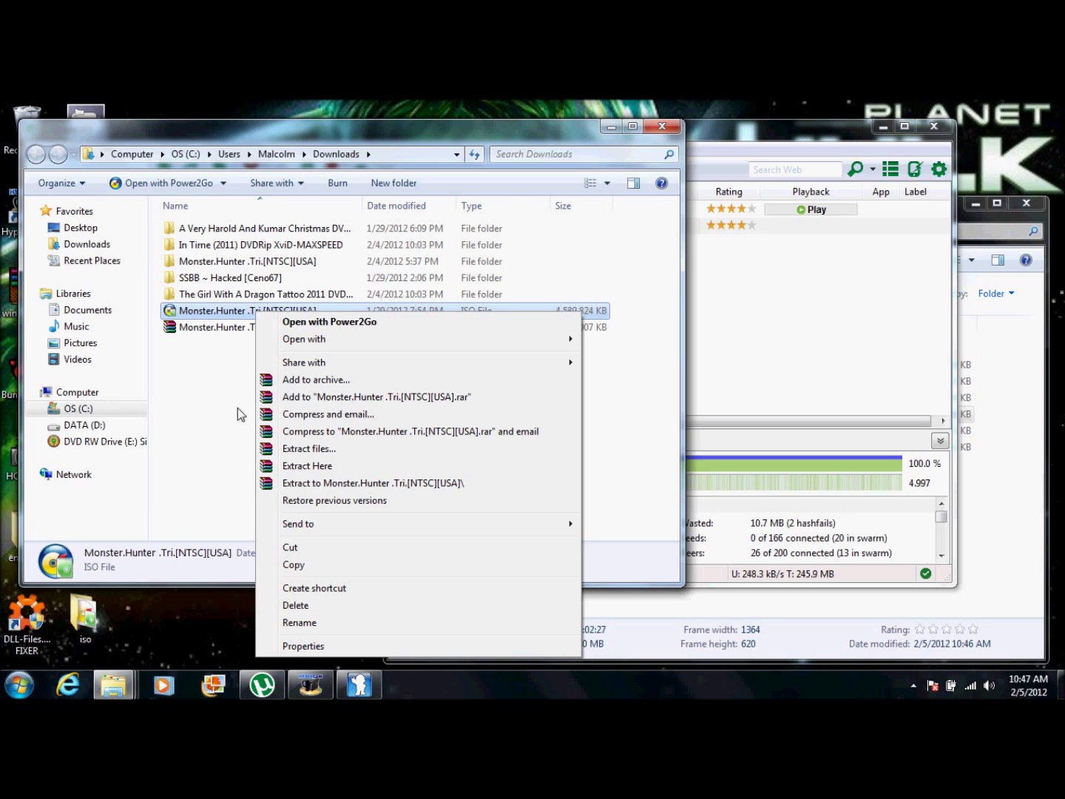
pyautogui.click(214, 409)
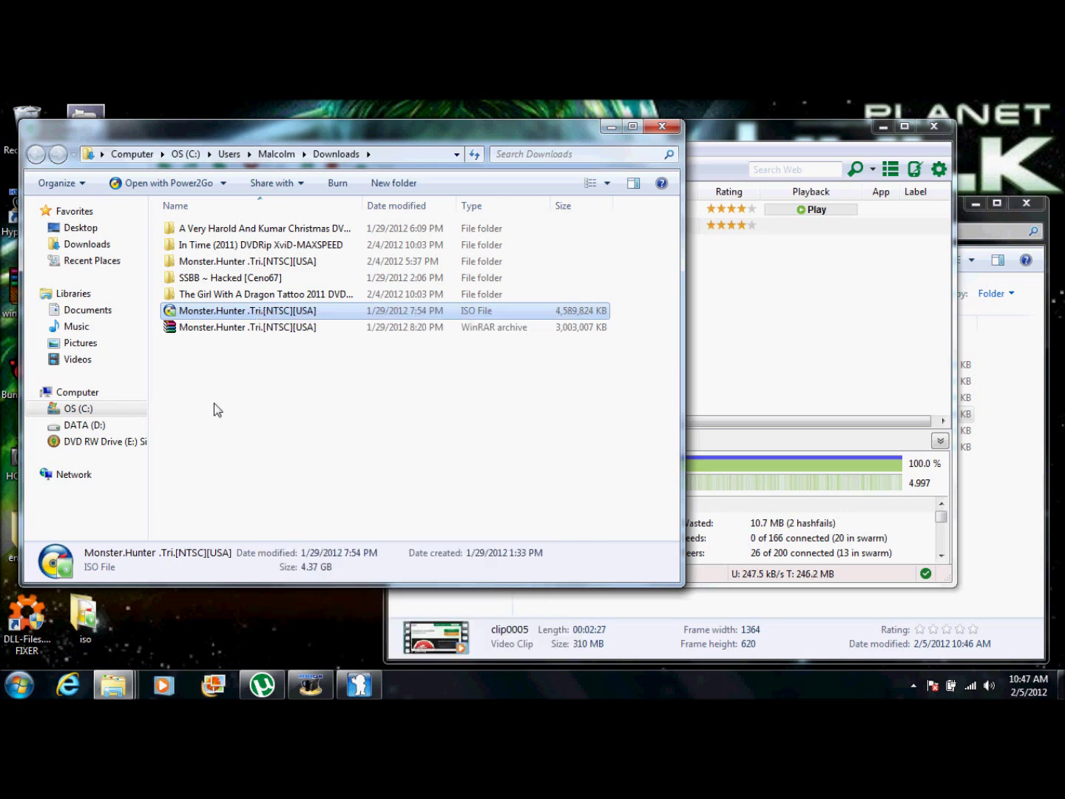
pyautogui.rightClick(244, 334)
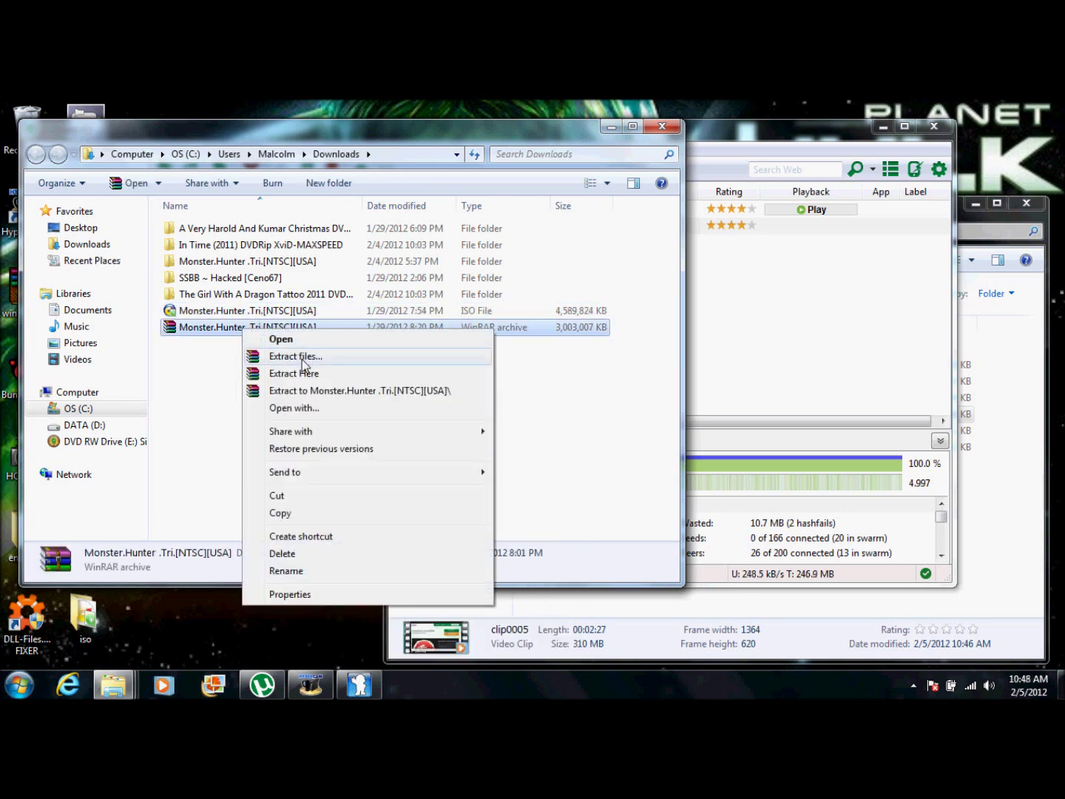
pyautogui.click(330, 389)
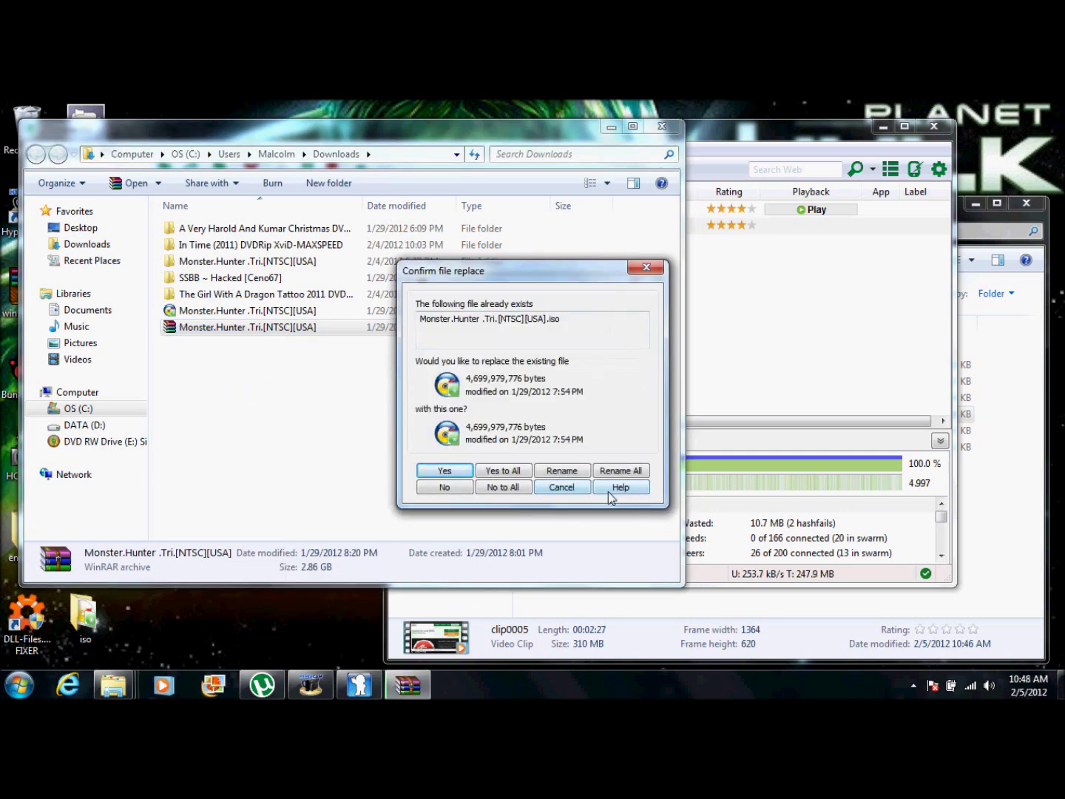
pyautogui.click(568, 490)
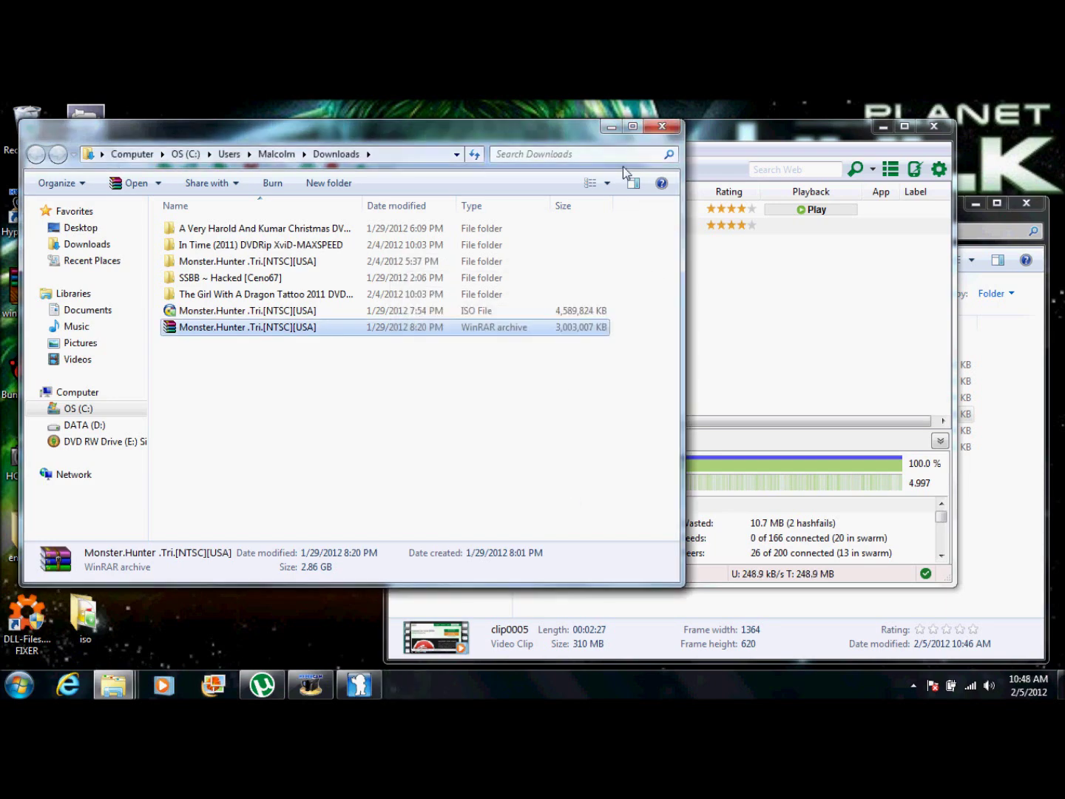
pyautogui.click(661, 128)
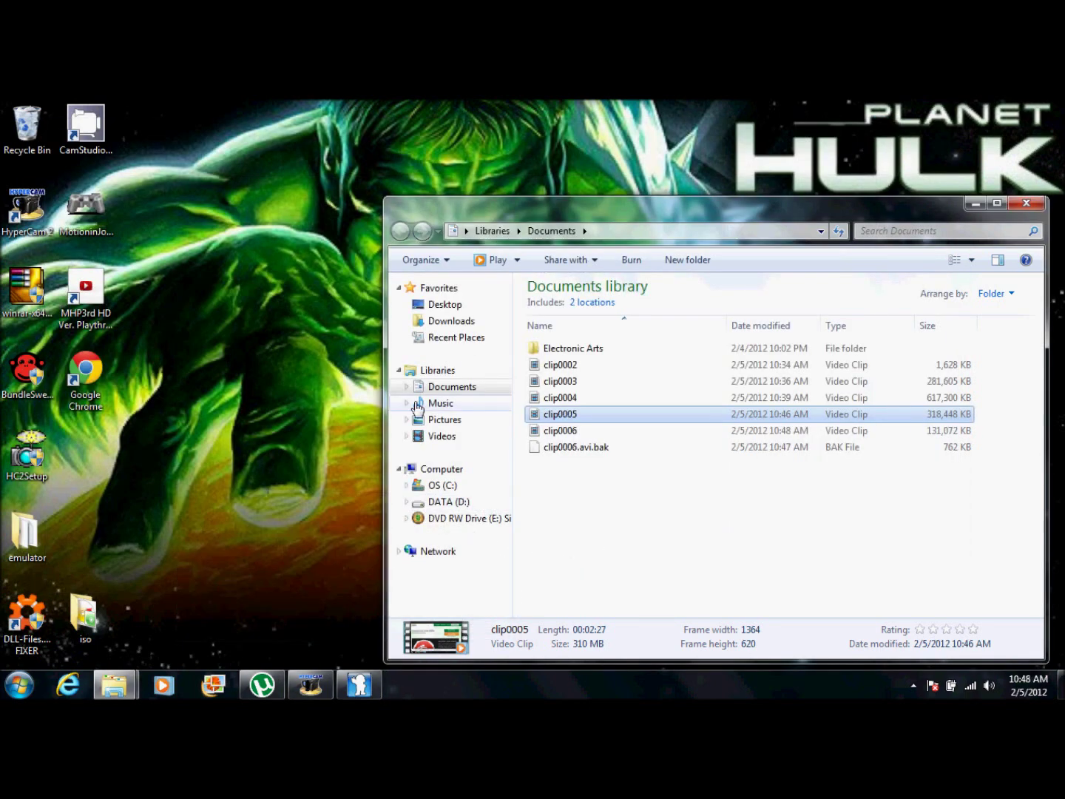
# - View the Monster.Hunter .Tri.[NTSC][USA] ISO in the desktop's iso folder, and launch Dolphin from the emulator folder
pyautogui.doubleClick(107, 616)
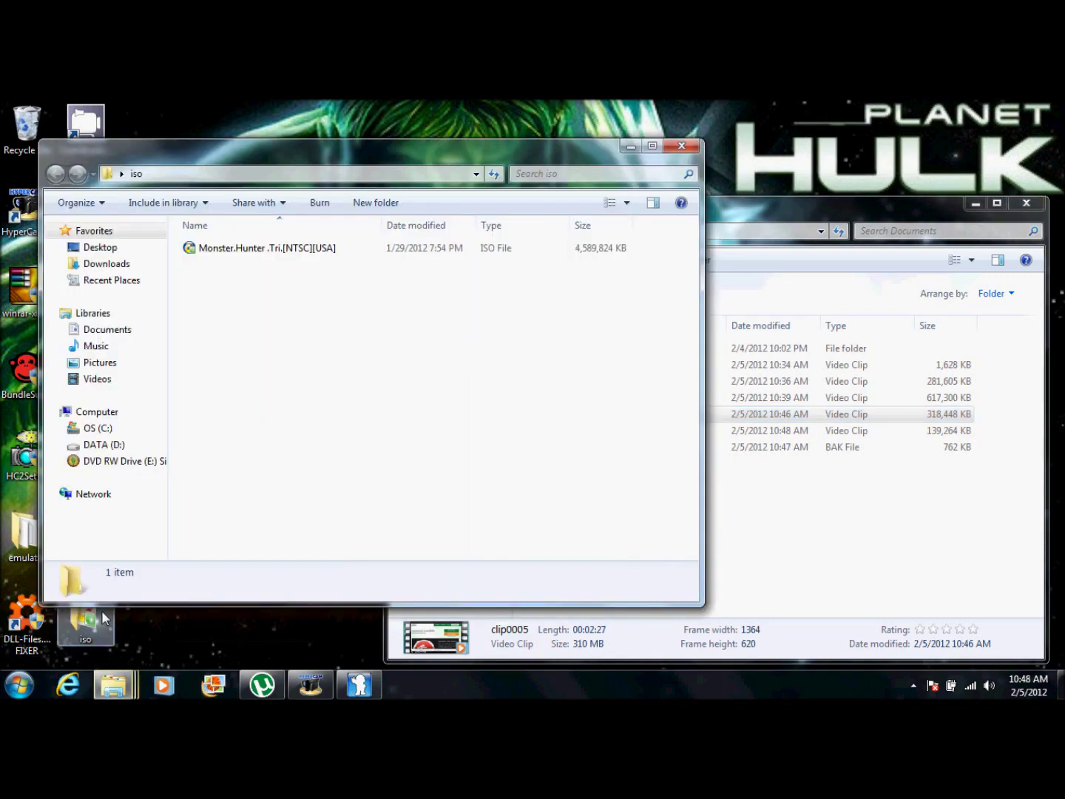
pyautogui.click(681, 145)
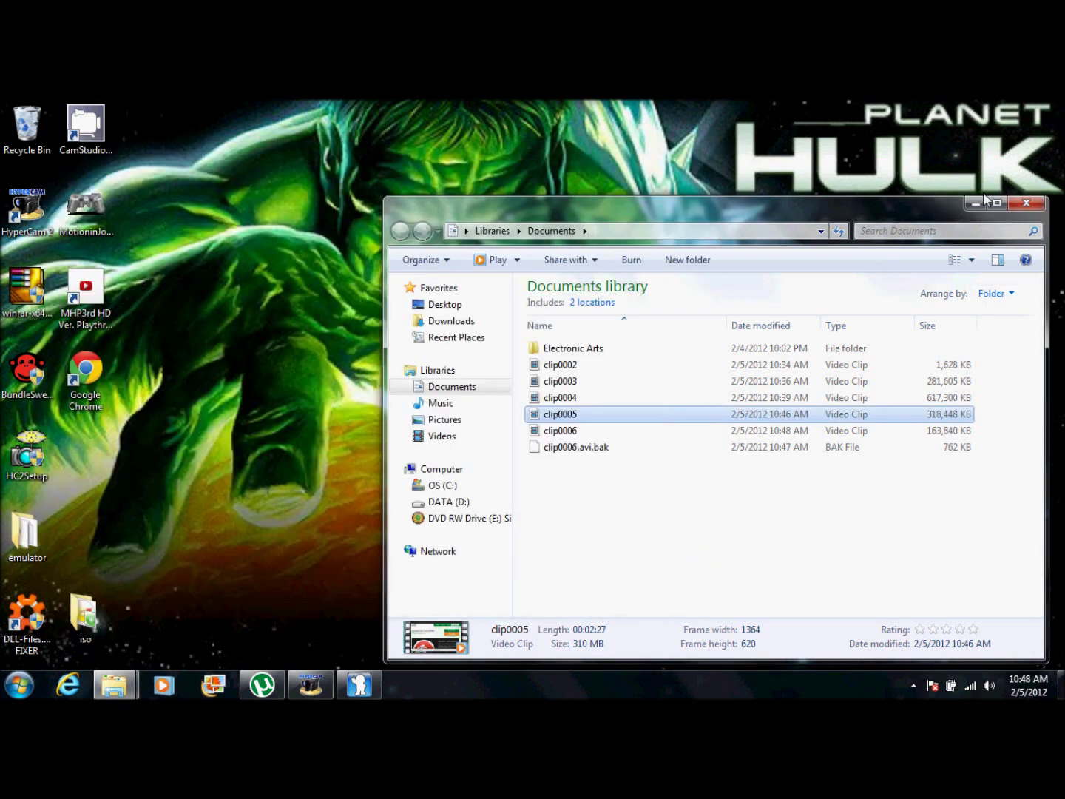
pyautogui.doubleClick(27, 532)
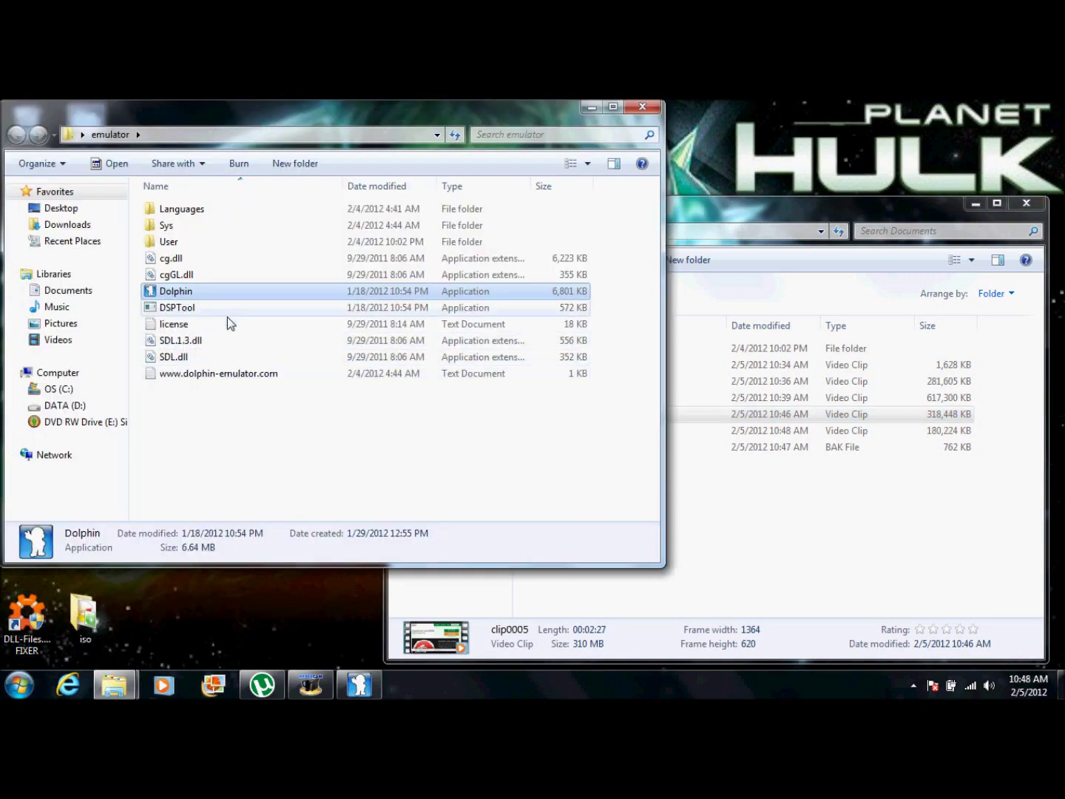
pyautogui.doubleClick(248, 291)
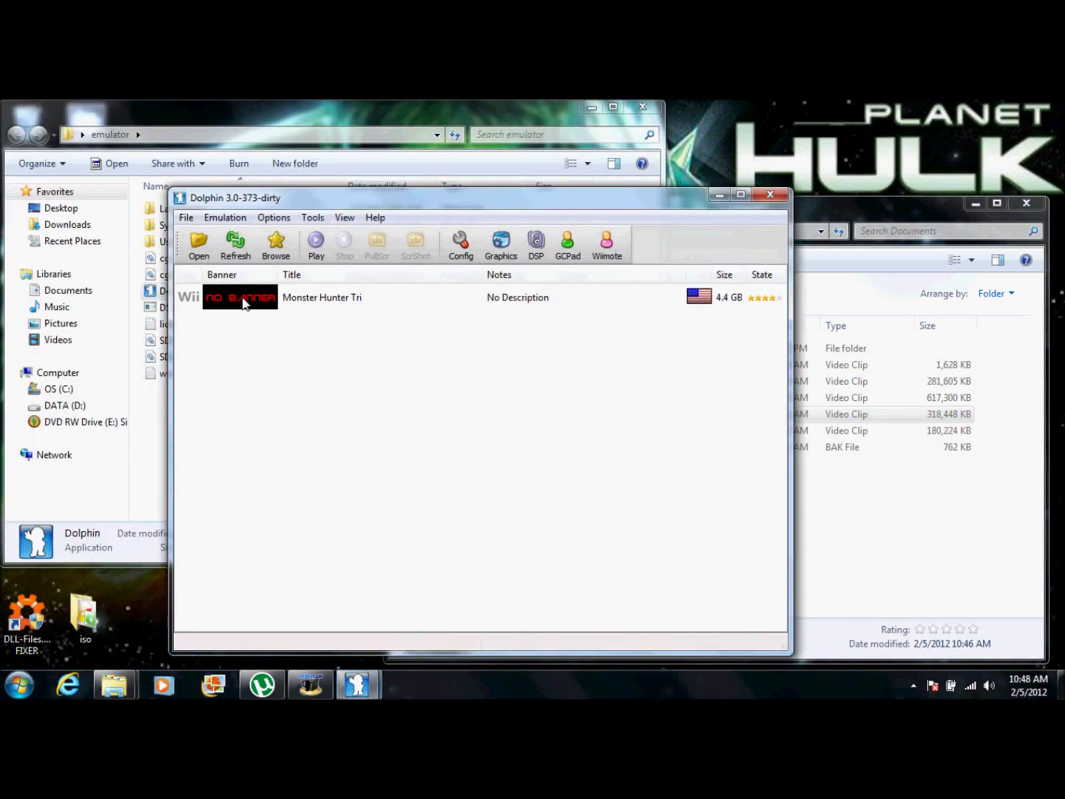
# - Run Monster Hunter Tri from the game list, dismiss the screen resolution notification, and close the game window
pyautogui.doubleClick(338, 299)
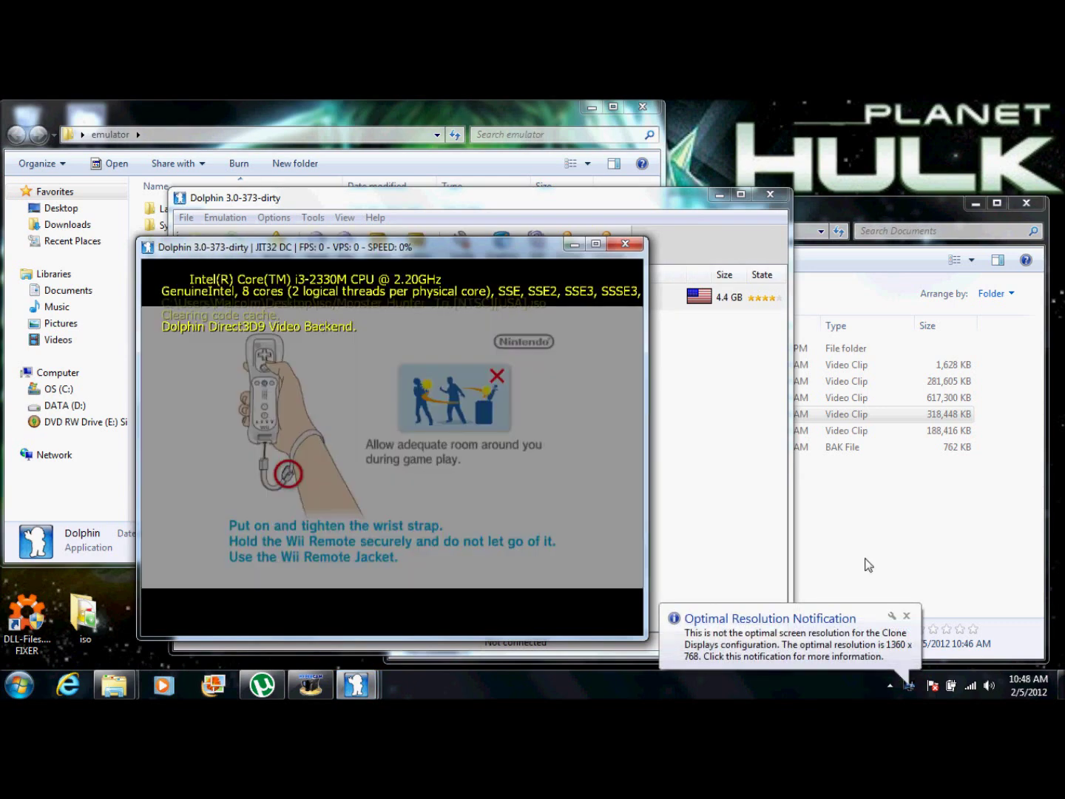
pyautogui.click(907, 619)
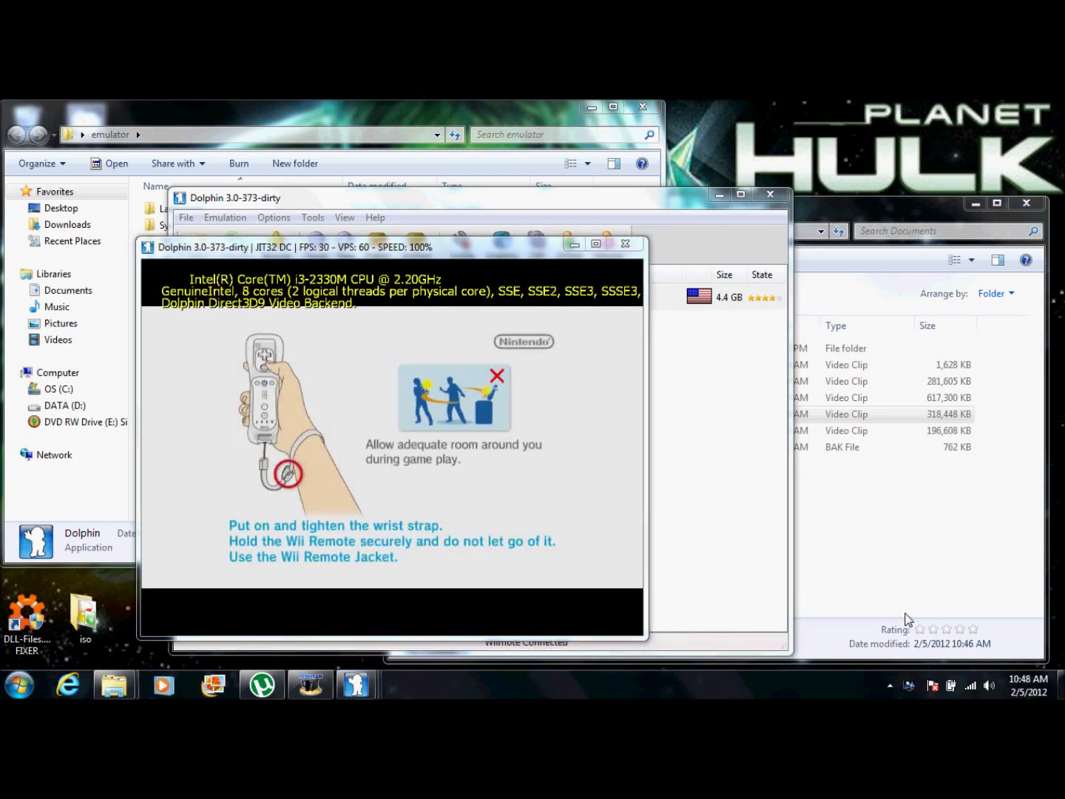
pyautogui.click(455, 444)
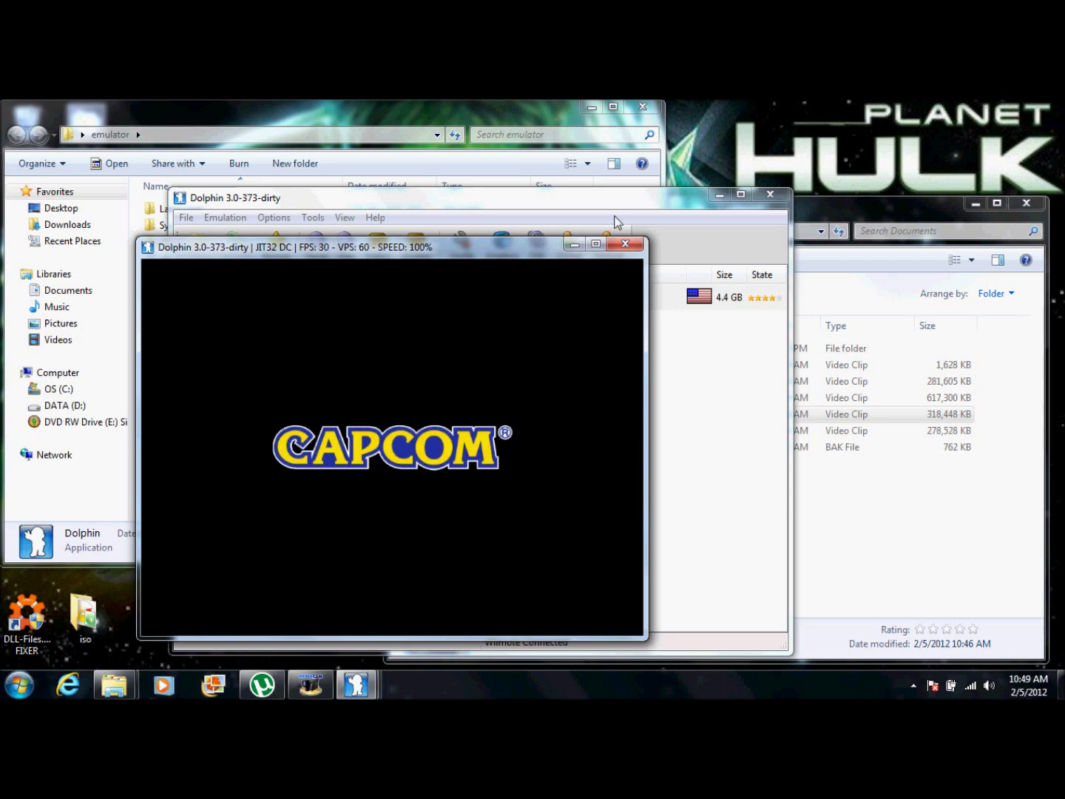
pyautogui.click(625, 244)
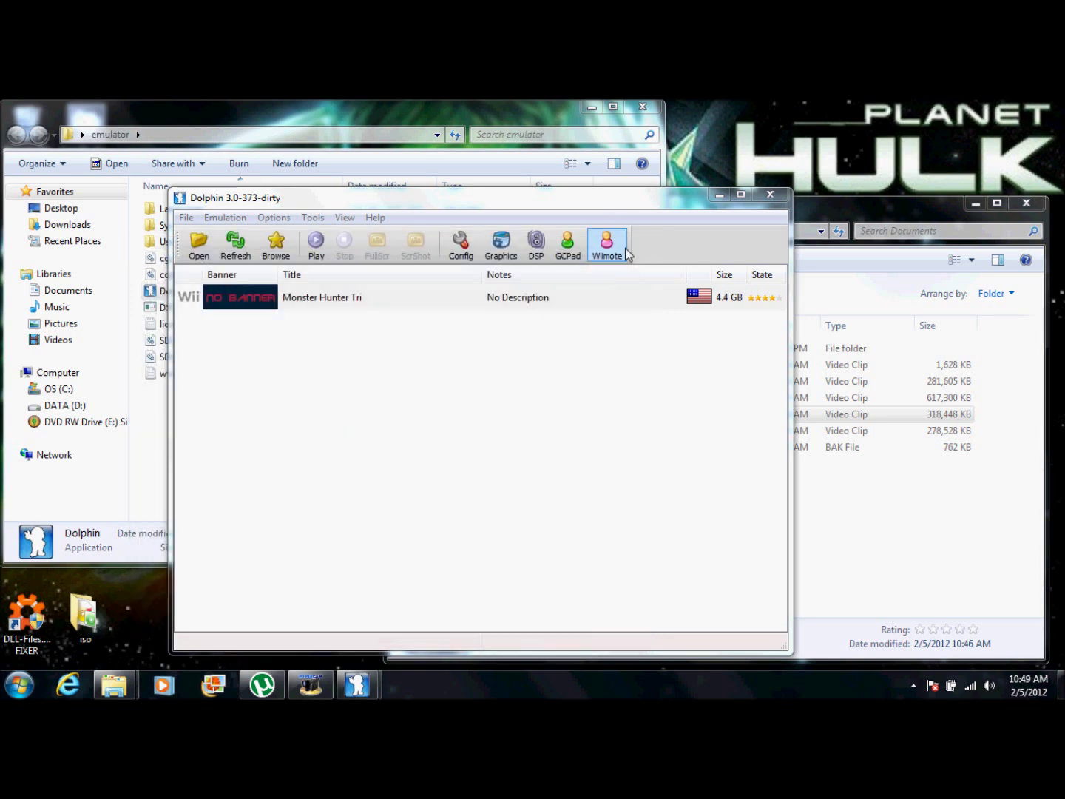
# - Clear the desktop by minimizing Dolphin, closing the emulator folder and minimizing the Documents library
pyautogui.click(718, 195)
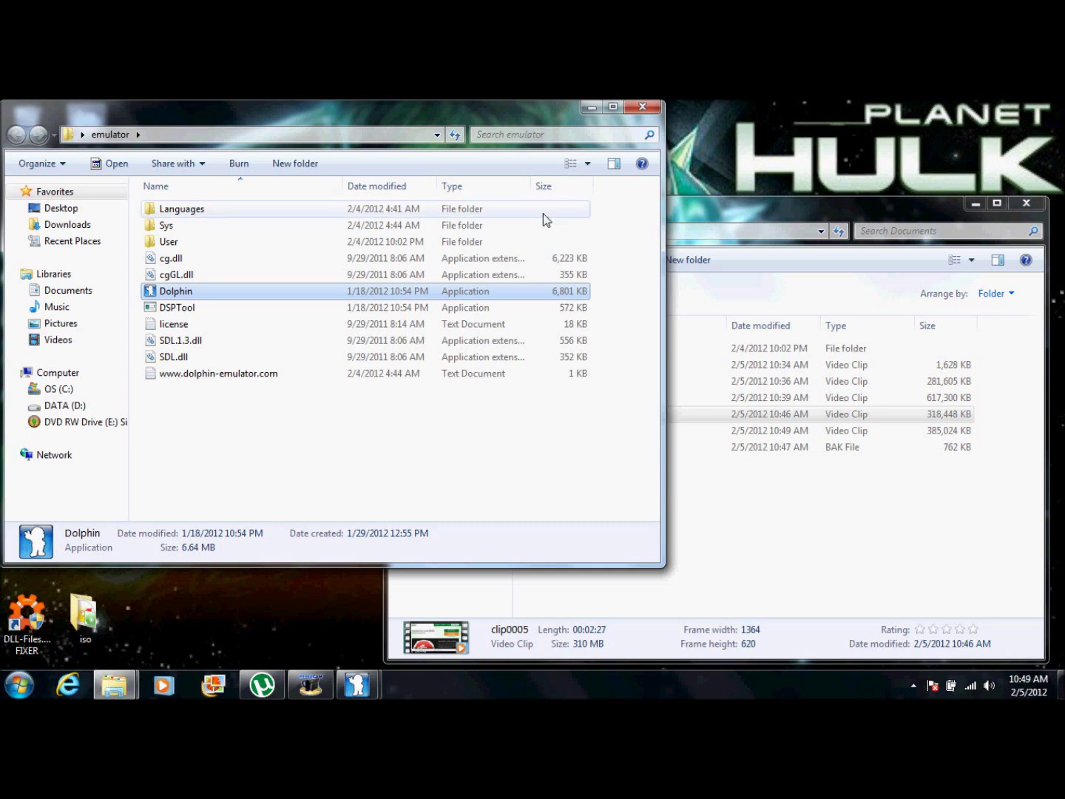
pyautogui.click(634, 111)
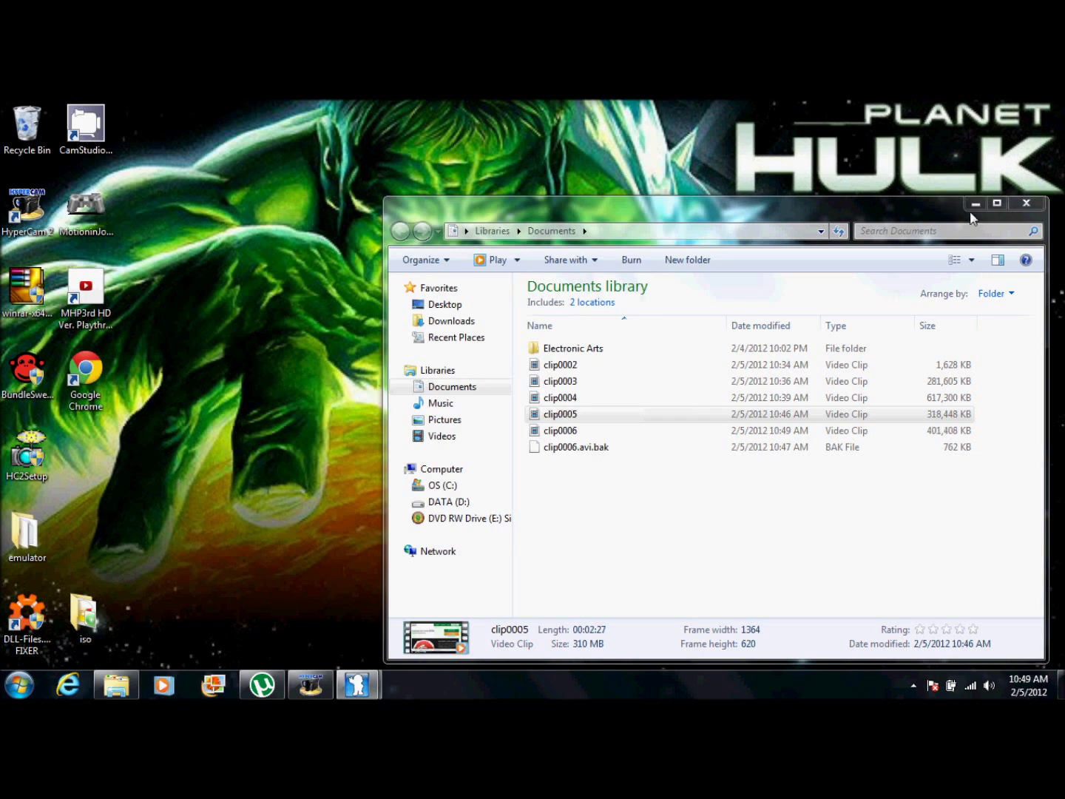
pyautogui.click(974, 204)
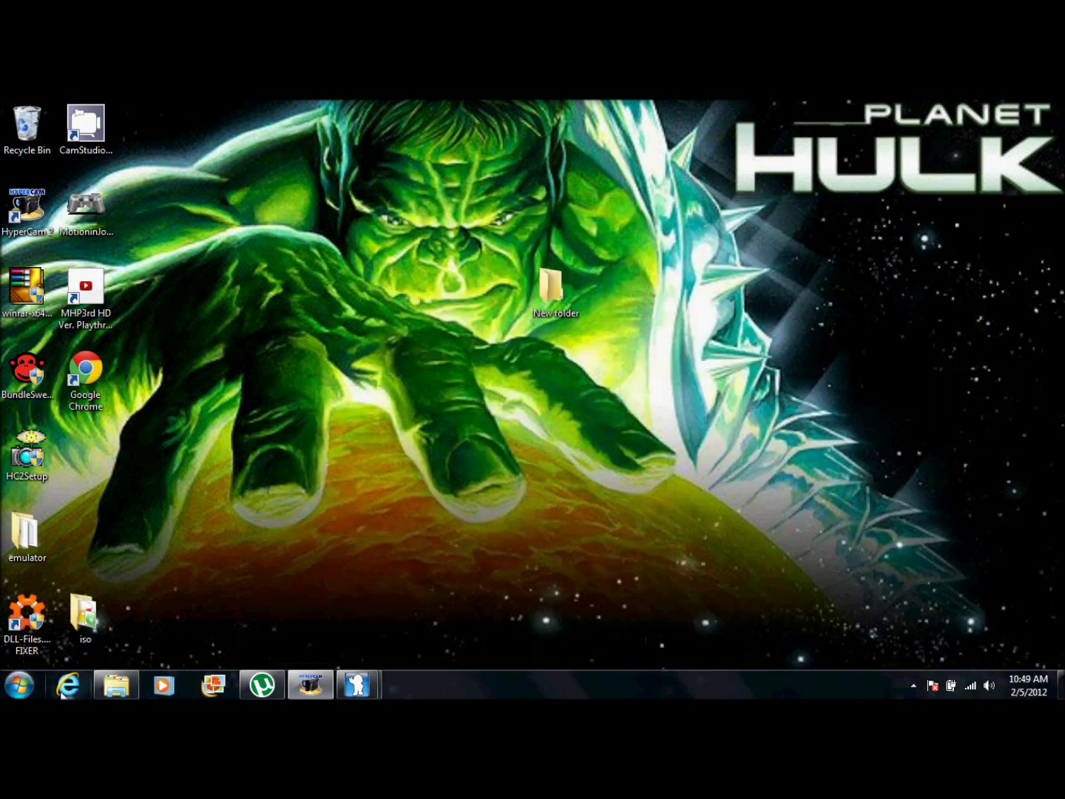
# - Switch to Internet Explorer, search Google for "motionjoy", and open the MotioninJoy website
pyautogui.click(68, 685)
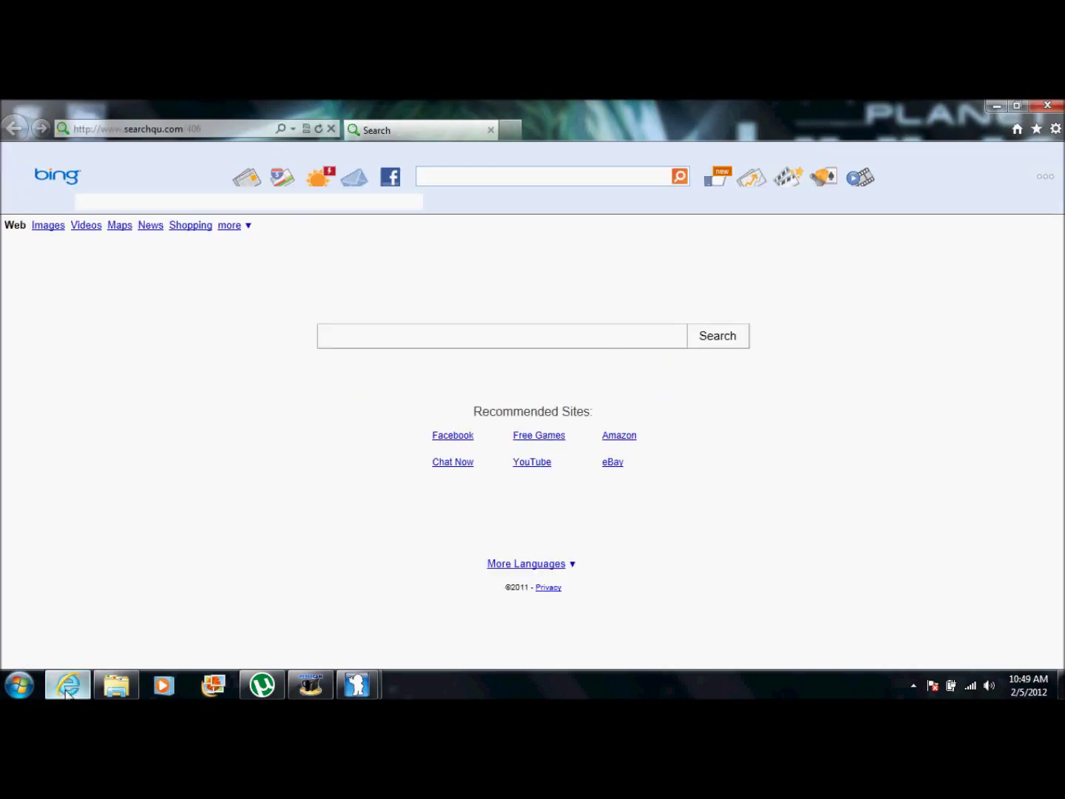
pyautogui.click(274, 205)
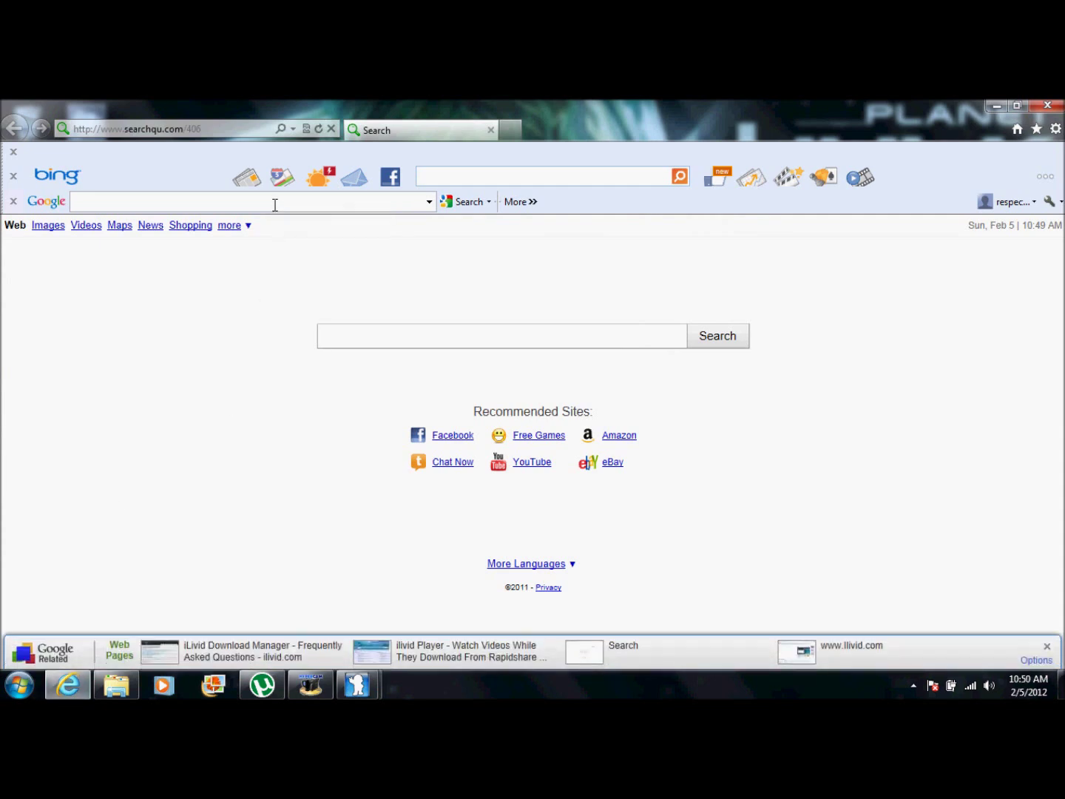
pyautogui.write('motionjoy')
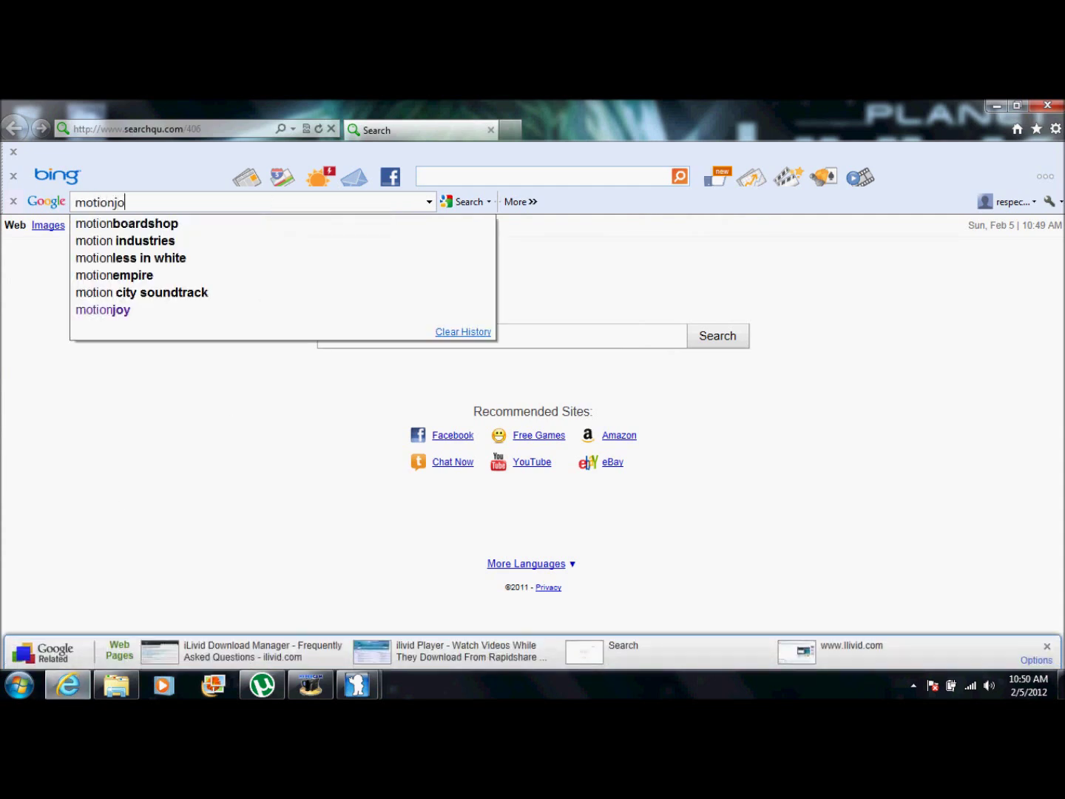
pyautogui.press('Return')
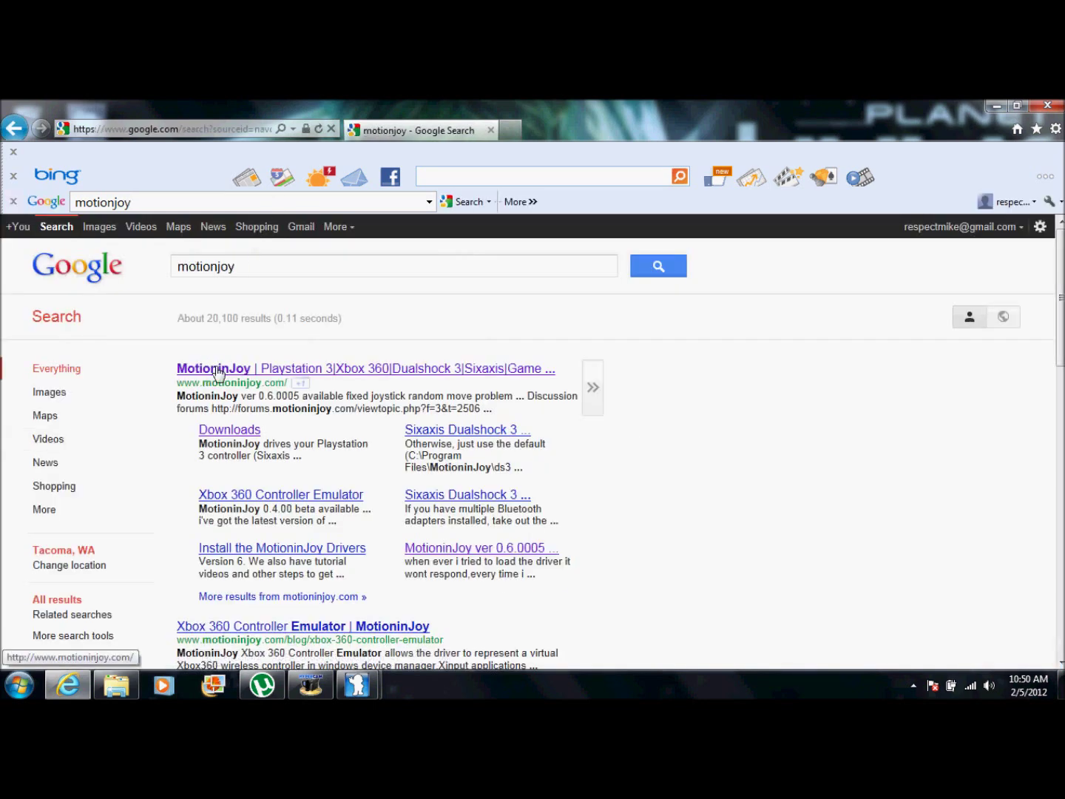
pyautogui.click(218, 369)
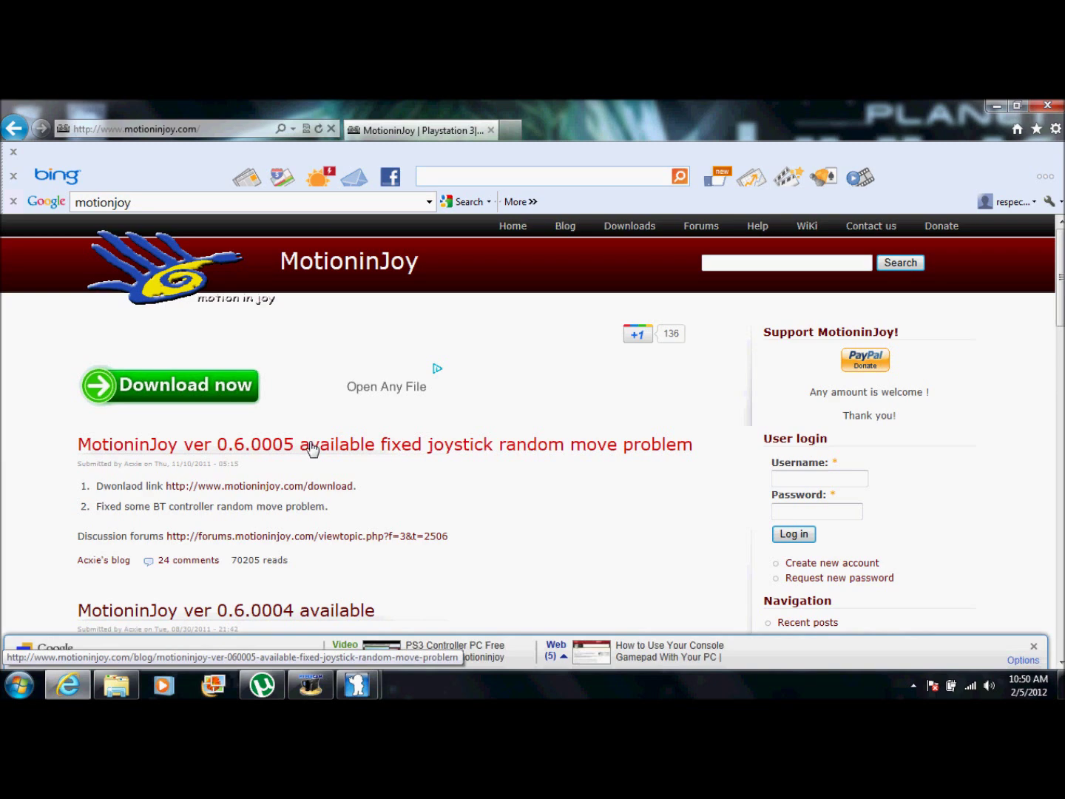
# - View the version 0.6.0005 driver links for 32-bit and 64-bit Windows on MotioninJoy's download page, and close the browser
pyautogui.click(224, 489)
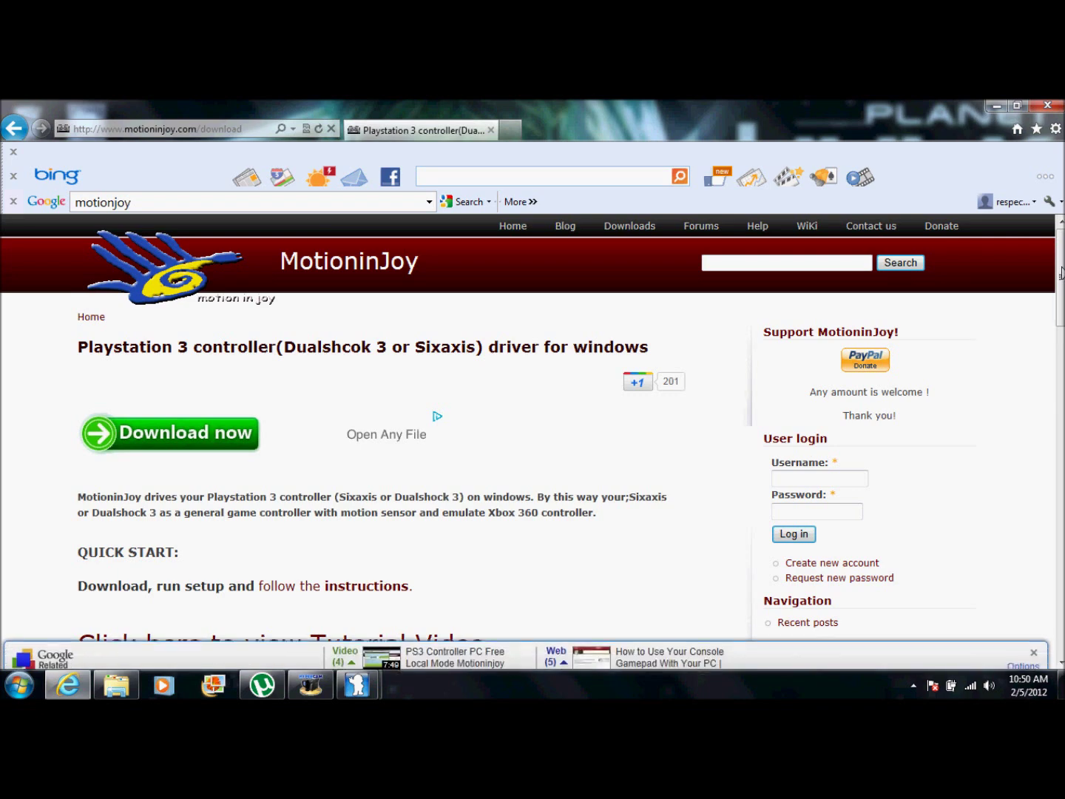
pyautogui.moveTo(1062, 277); pyautogui.dragTo(1061, 332)
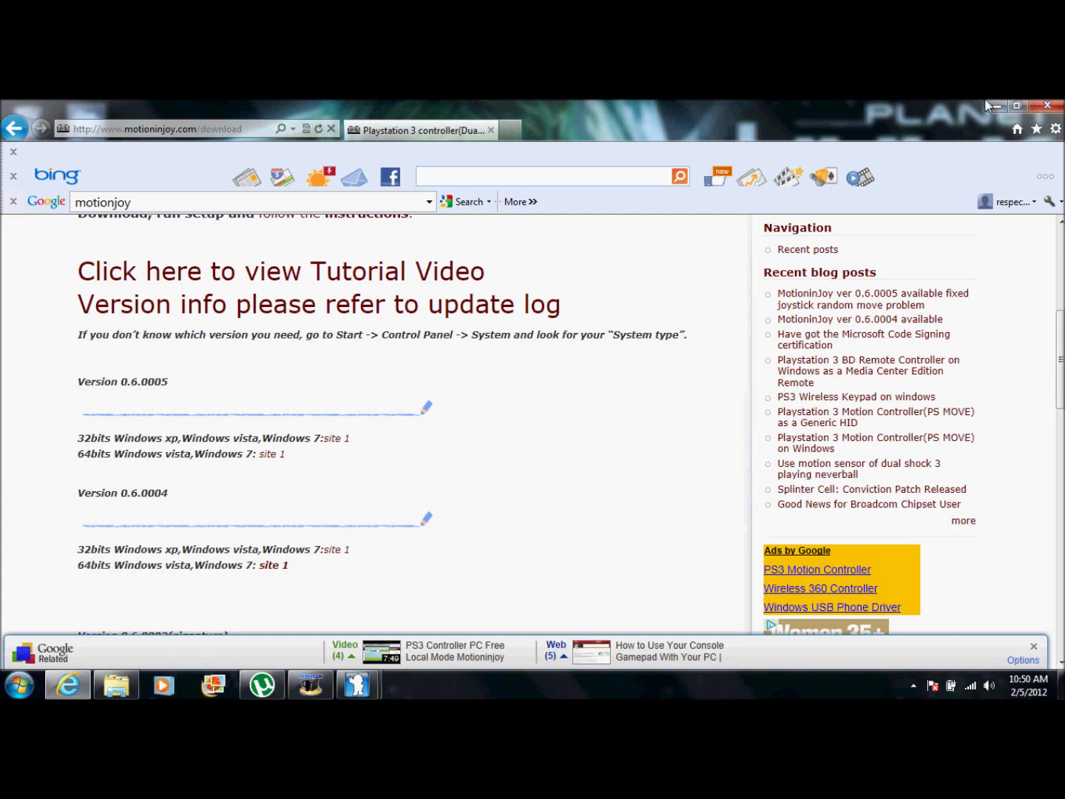
pyautogui.click(1047, 105)
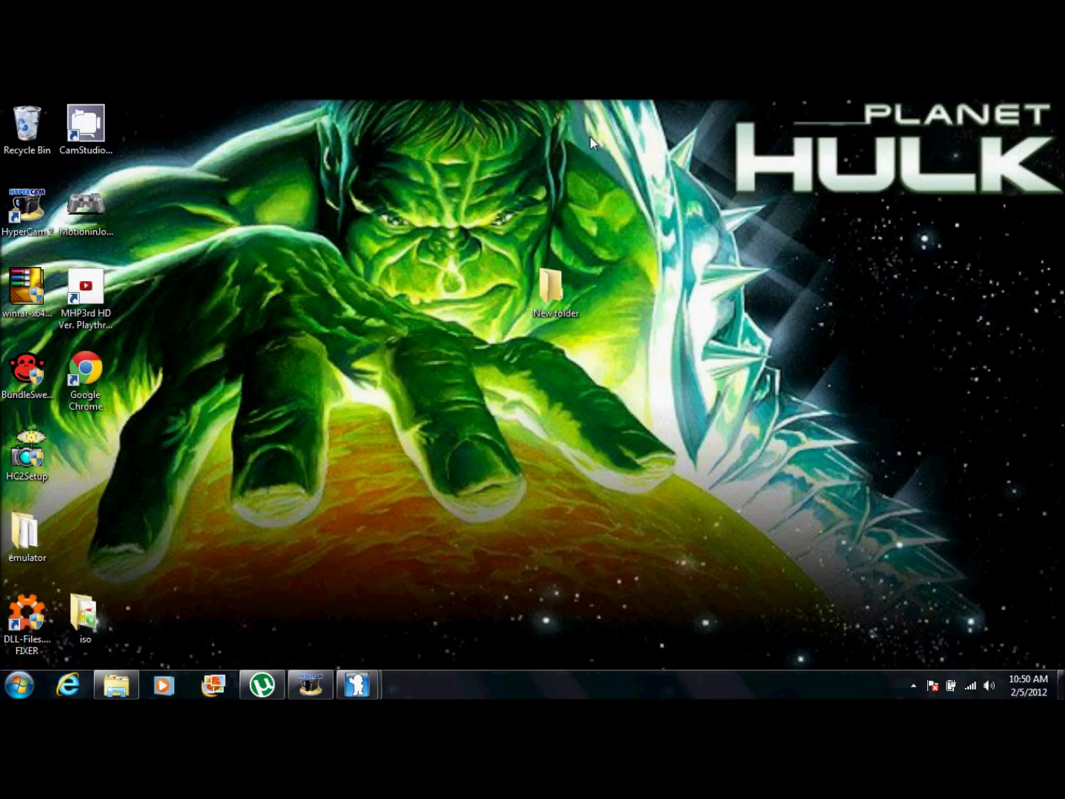
# - Install the MotioninJoy ds3 driver 0.6.0005 in C:\Program Files\MotioninJoy with desktop and Quick Launch icons, and run DS3_tool
pyautogui.doubleClick(107, 210)
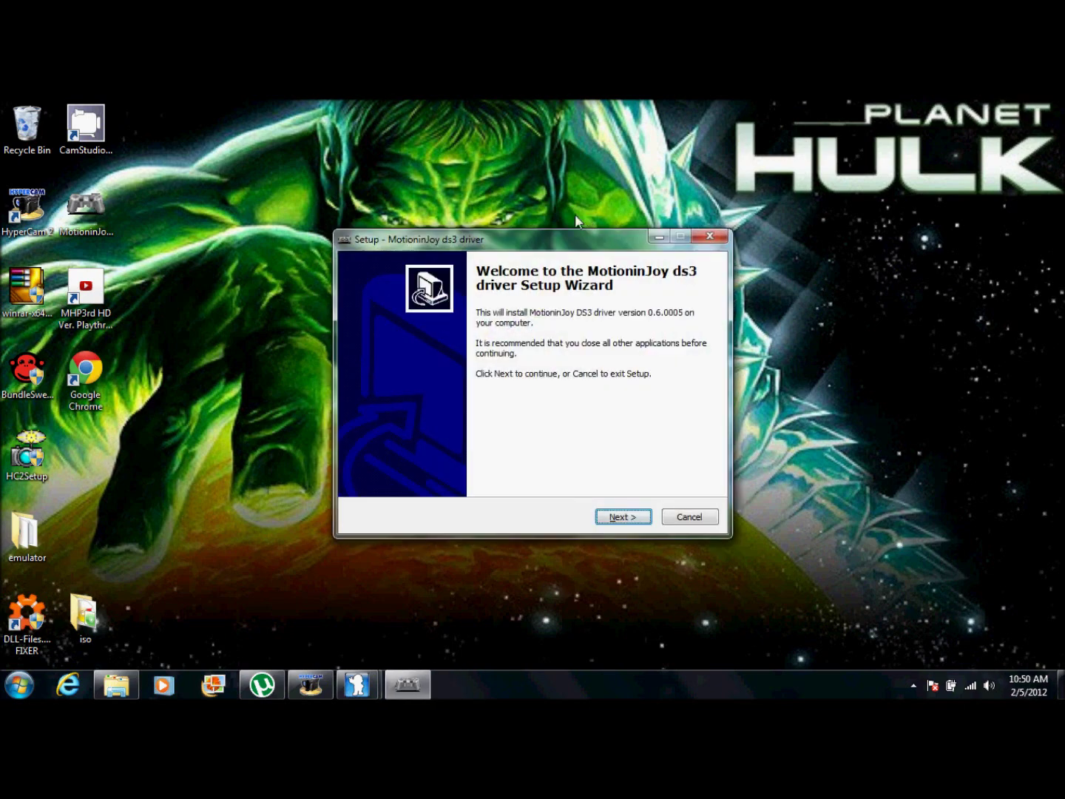
pyautogui.moveTo(575, 241); pyautogui.dragTo(547, 182)
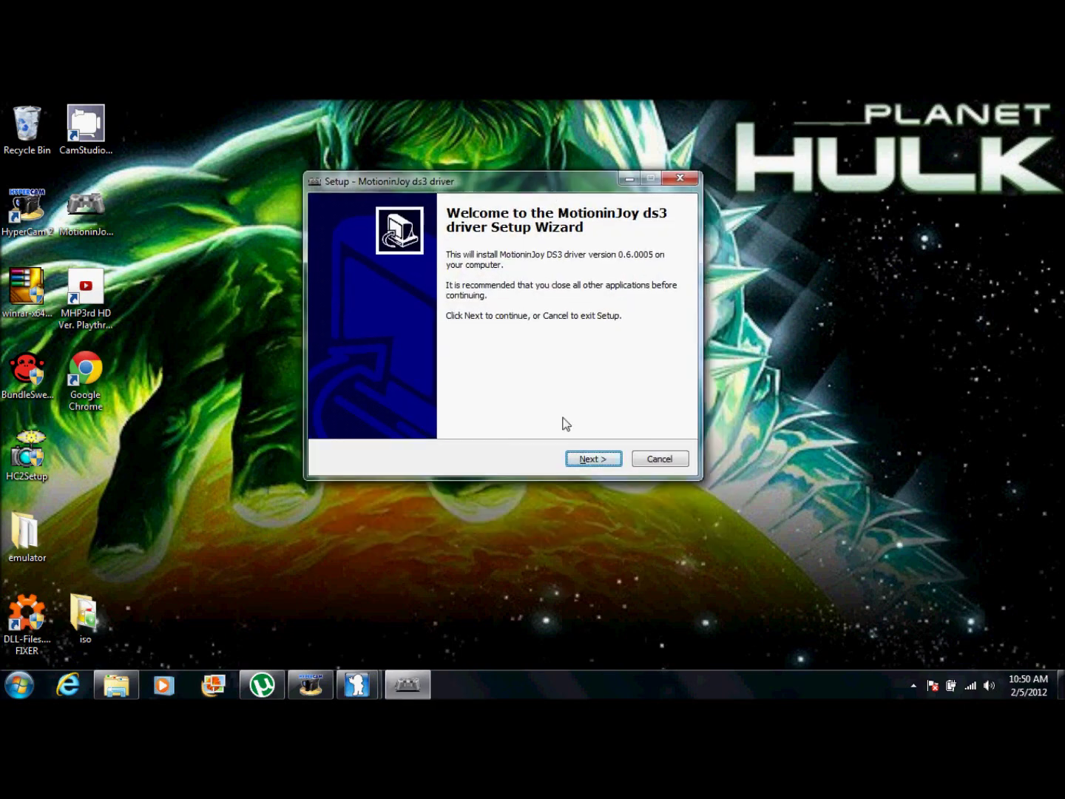
pyautogui.click(588, 460)
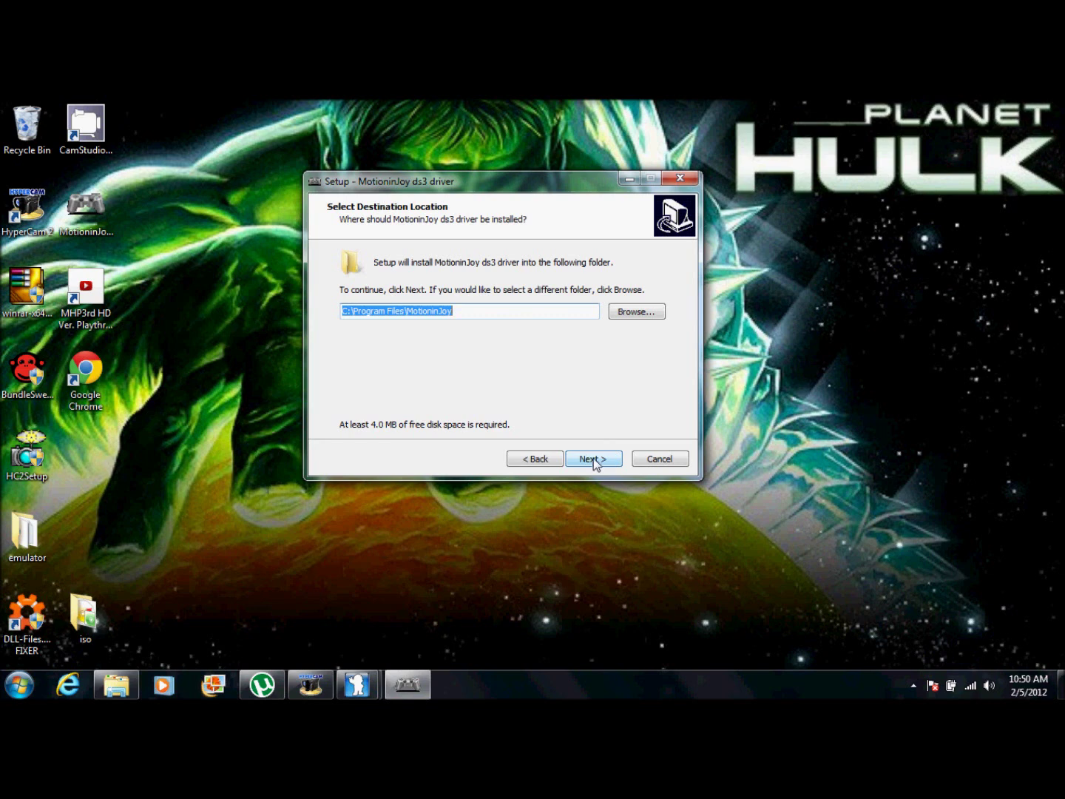
pyautogui.click(591, 459)
pyautogui.click(594, 459)
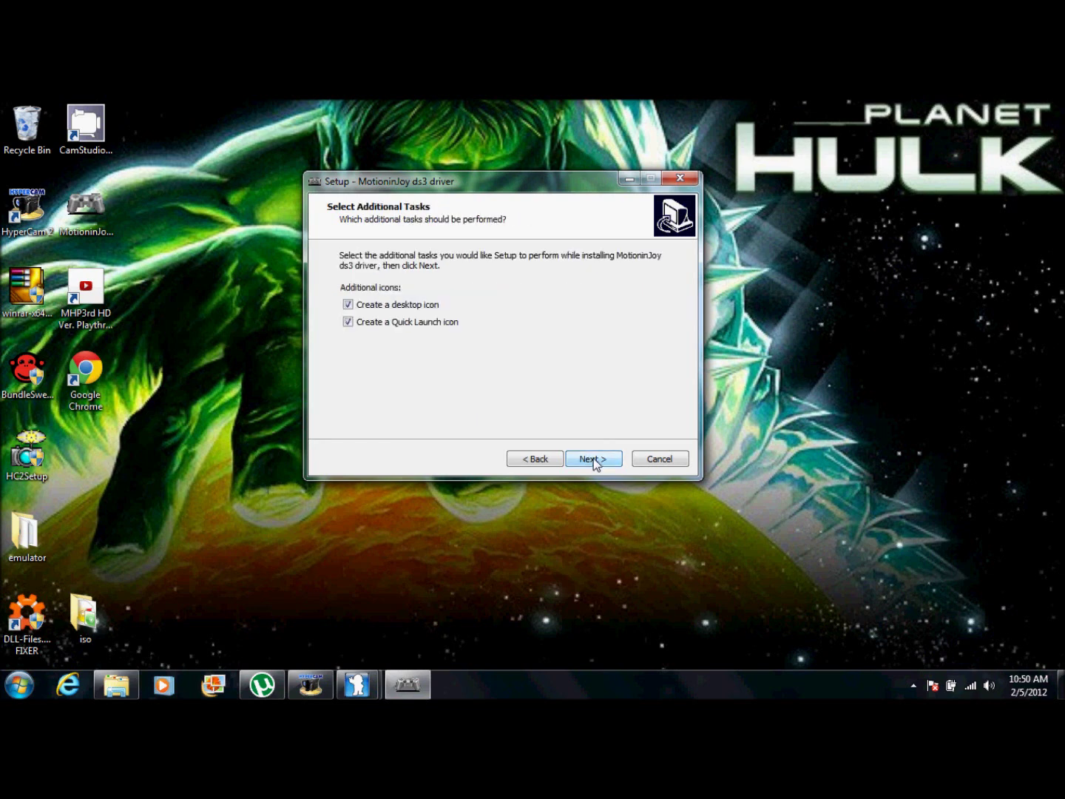
pyautogui.click(594, 459)
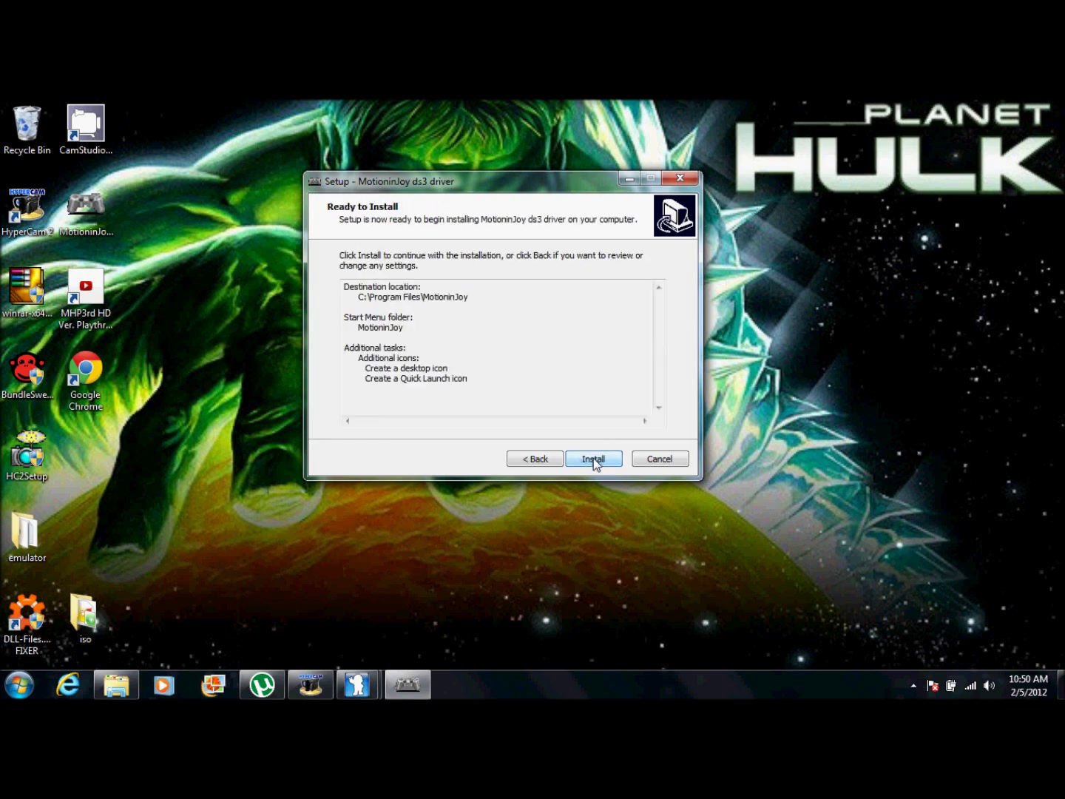
pyautogui.click(594, 458)
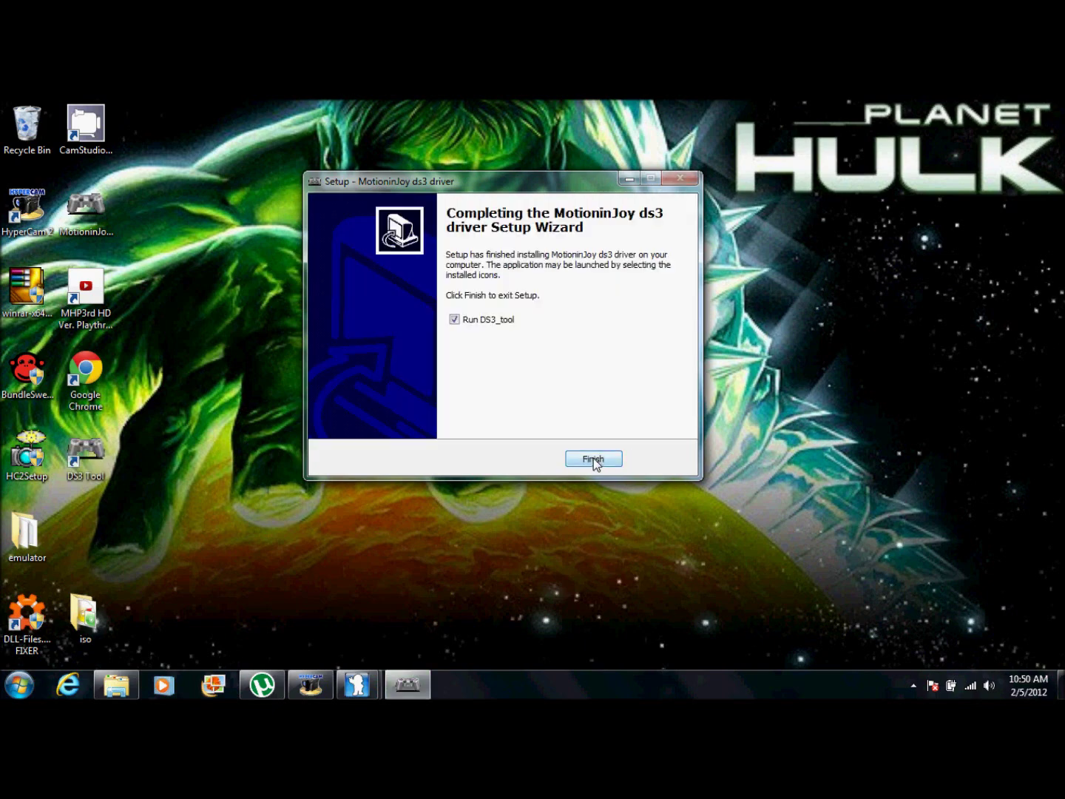
pyautogui.click(593, 459)
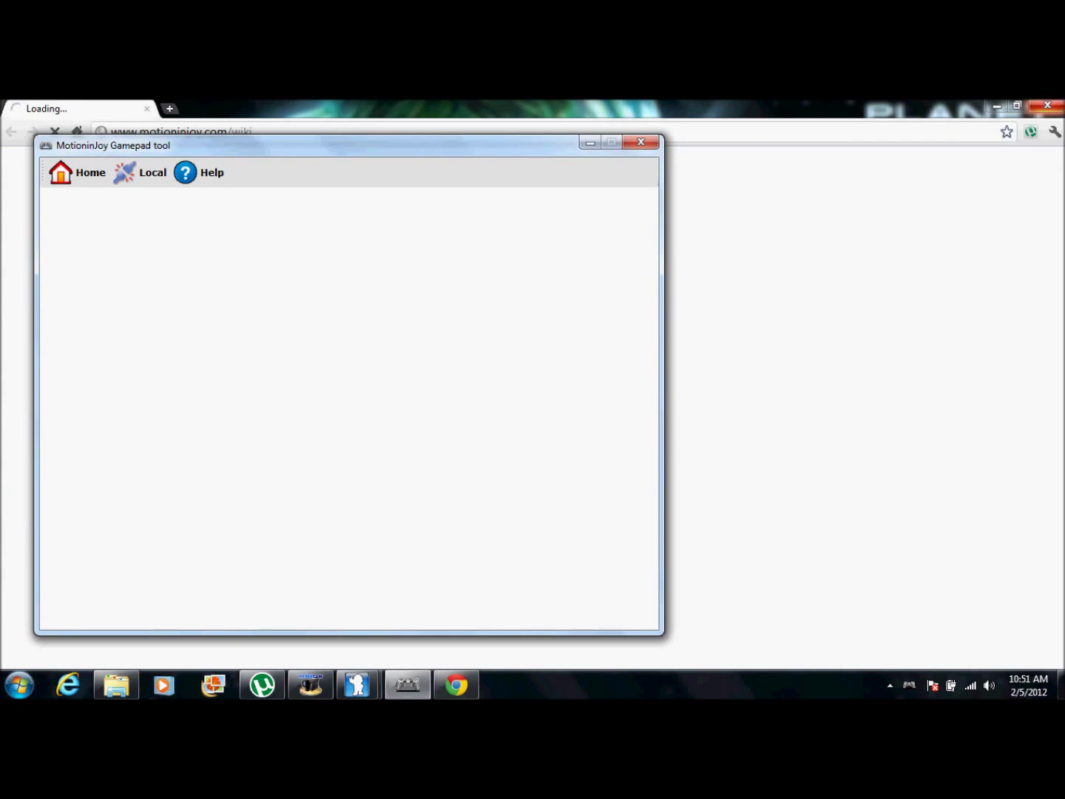
# - Close the MotioninJoy wiki page in the browser and view the help topics in the MotioninJoy Gamepad tool
pyautogui.click(1047, 105)
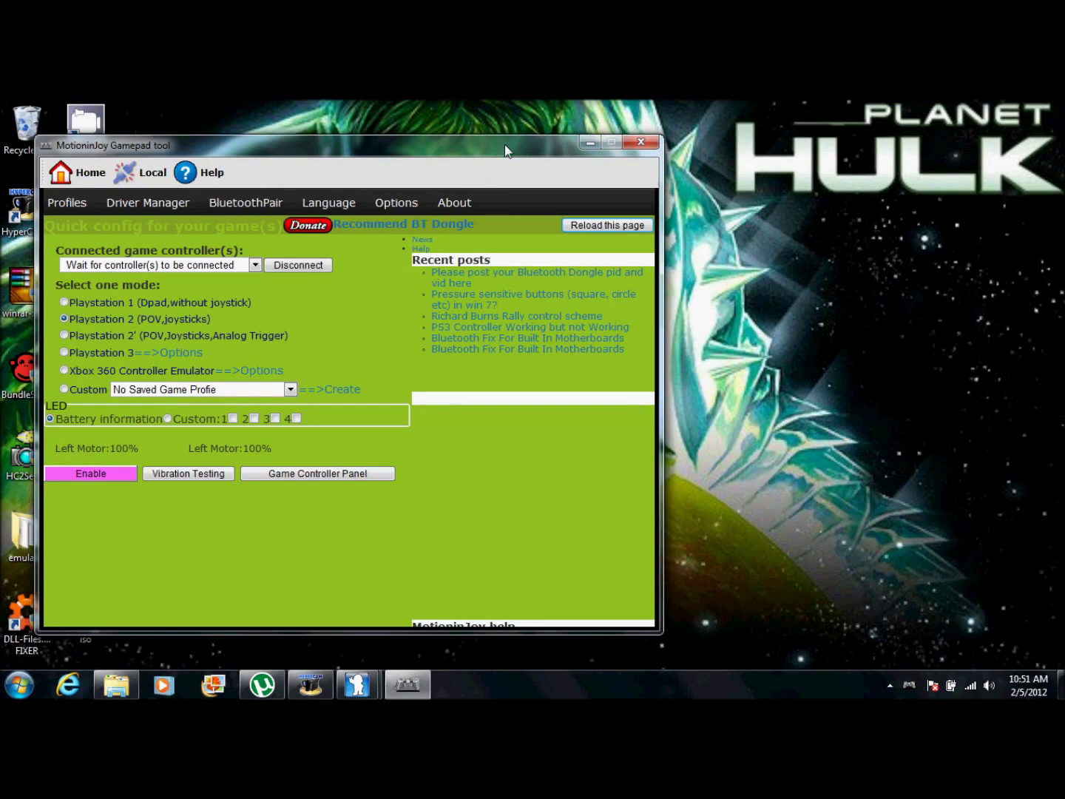
pyautogui.moveTo(504, 145); pyautogui.dragTo(699, 131)
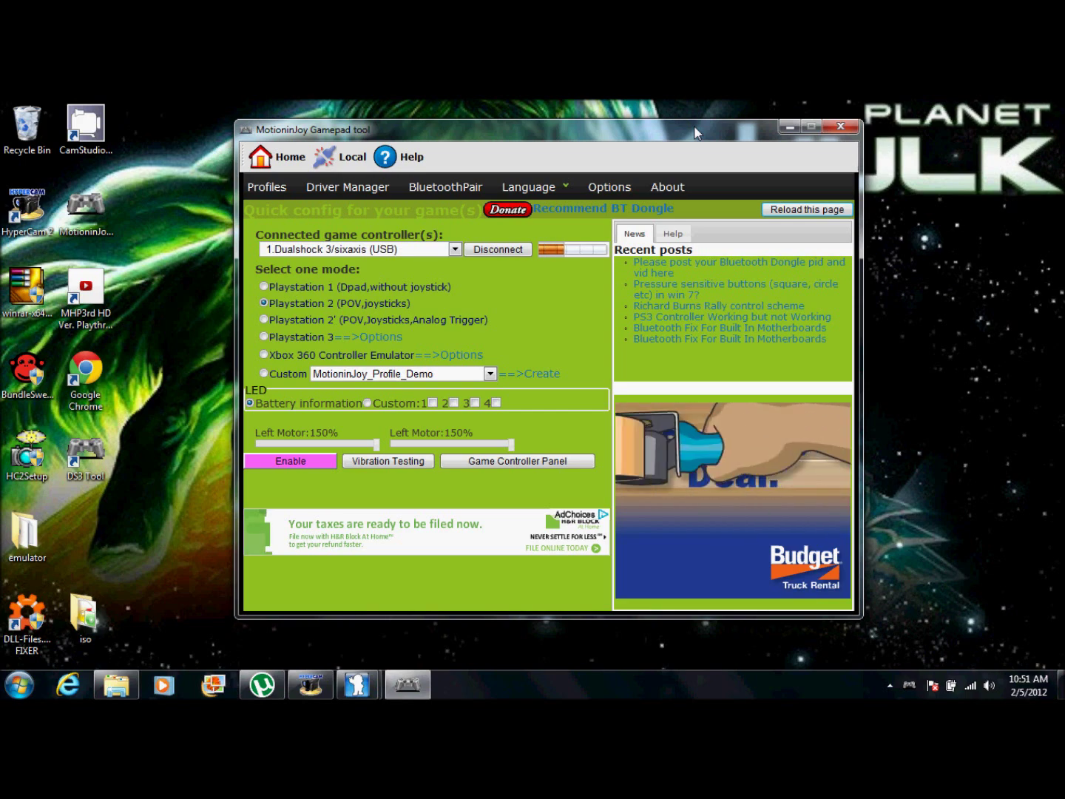
pyautogui.click(673, 233)
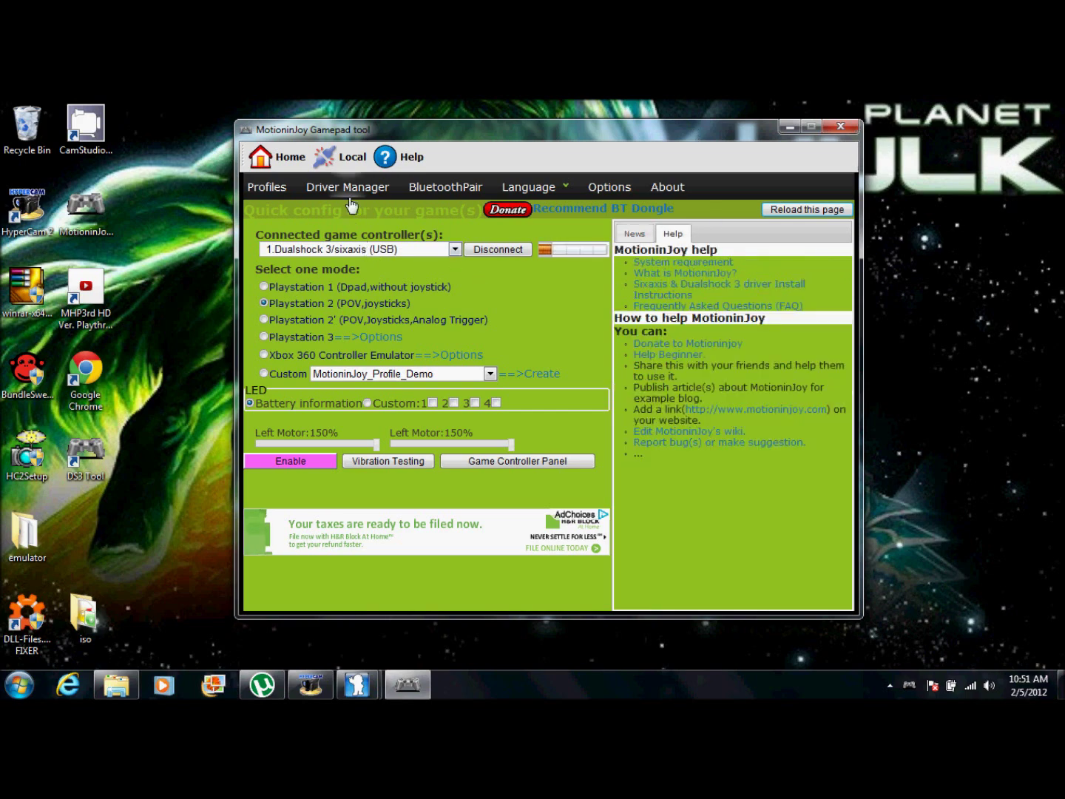
# - Restart the MotioninJoy Gamepad tool and select the controller at Port_#0002.Hub_#0004 in the Driver Manager
pyautogui.hotkey('alt', 'F4')
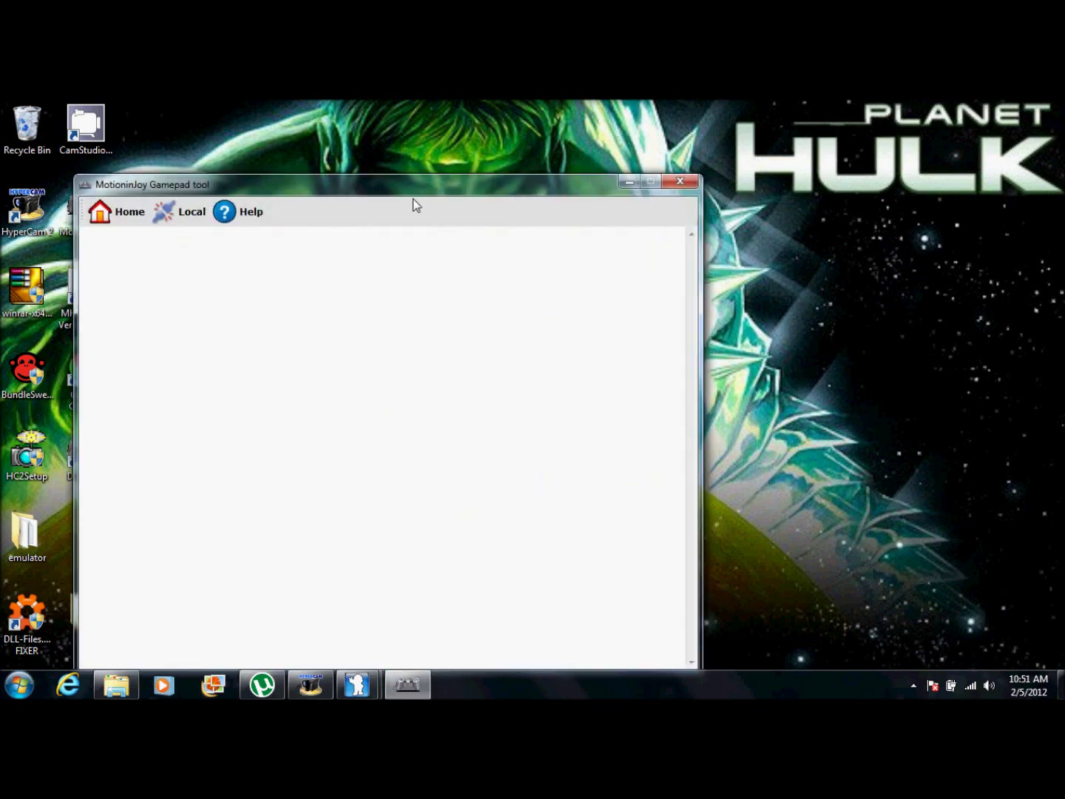
pyautogui.moveTo(418, 189); pyautogui.dragTo(470, 169)
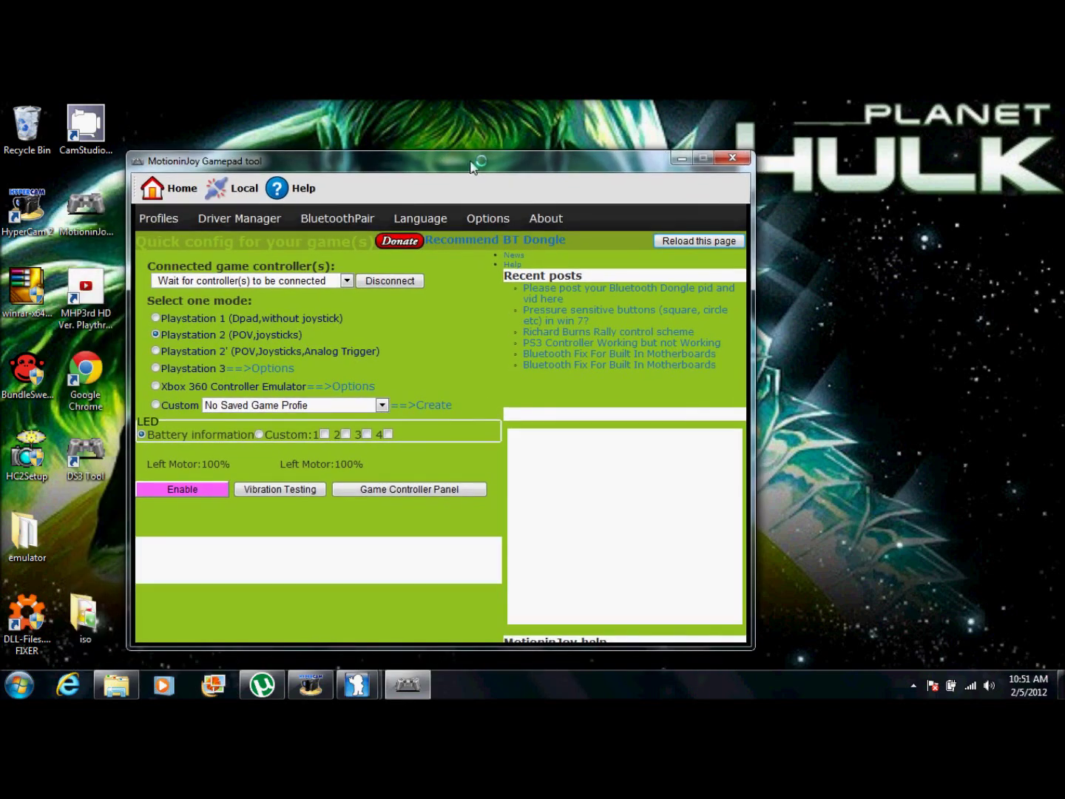
pyautogui.click(244, 221)
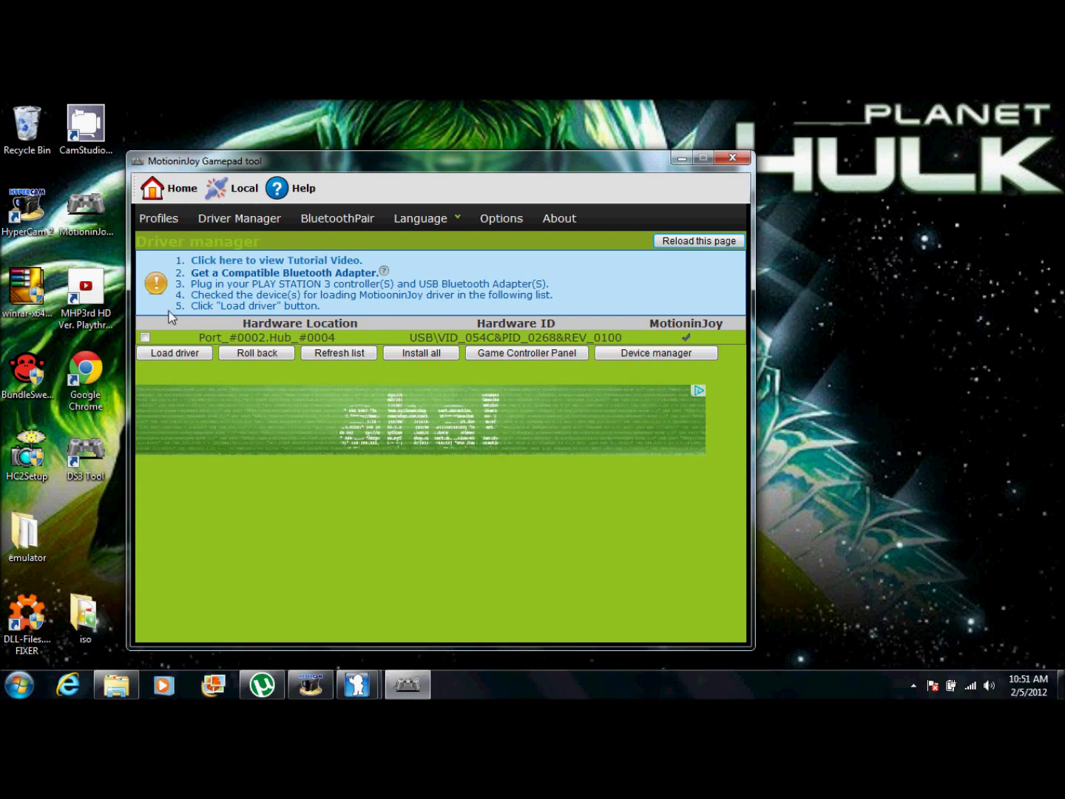
pyautogui.click(145, 336)
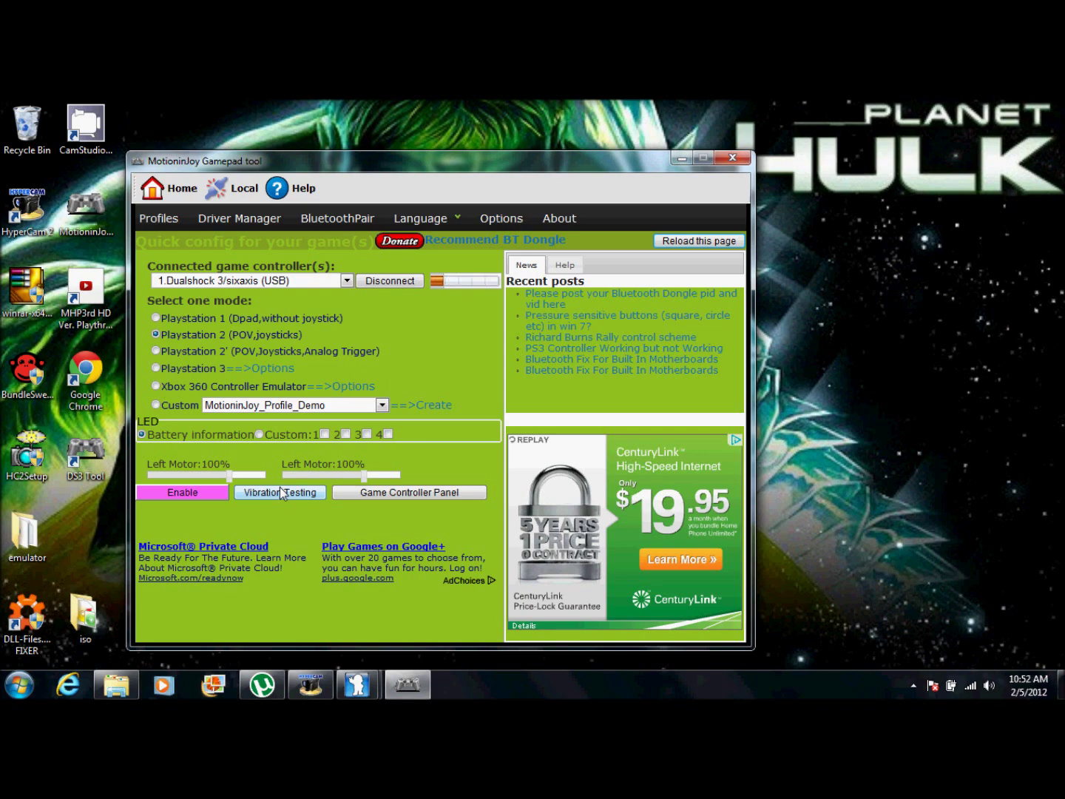
# - Enable the Dualshock 3/sixaxis (USB) controller in Playstation 2 (POV,joysticks) mode and test its vibration
pyautogui.click(214, 494)
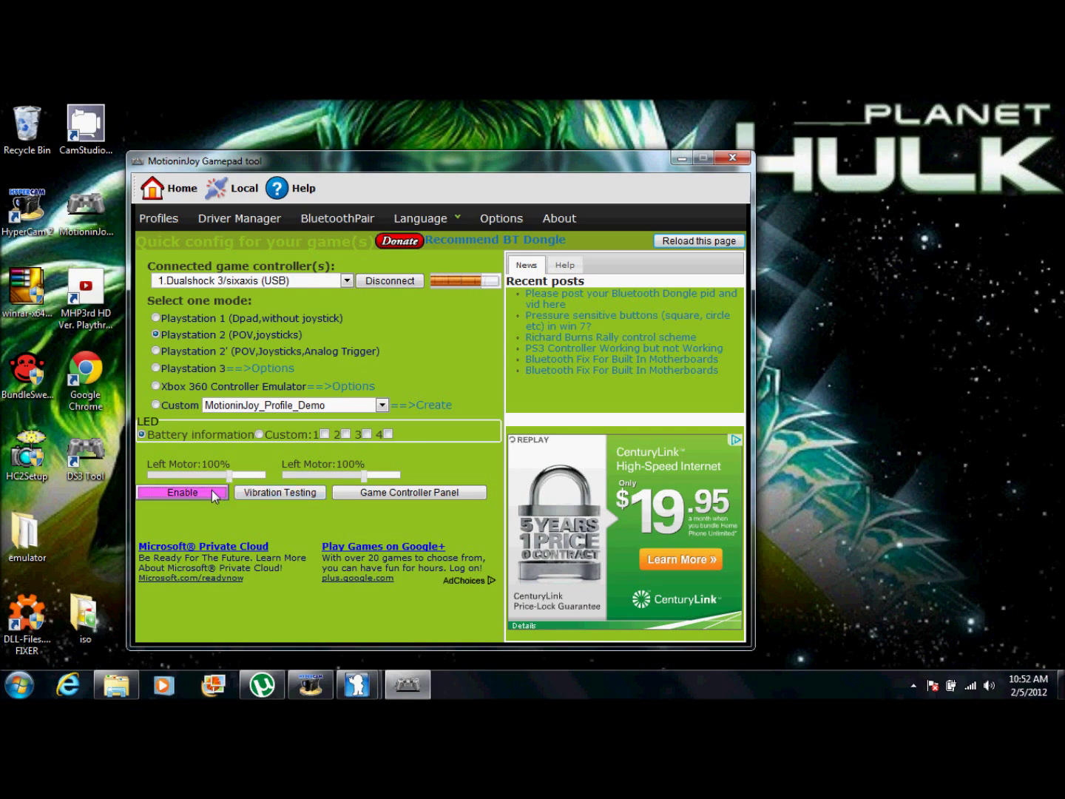
pyautogui.click(300, 496)
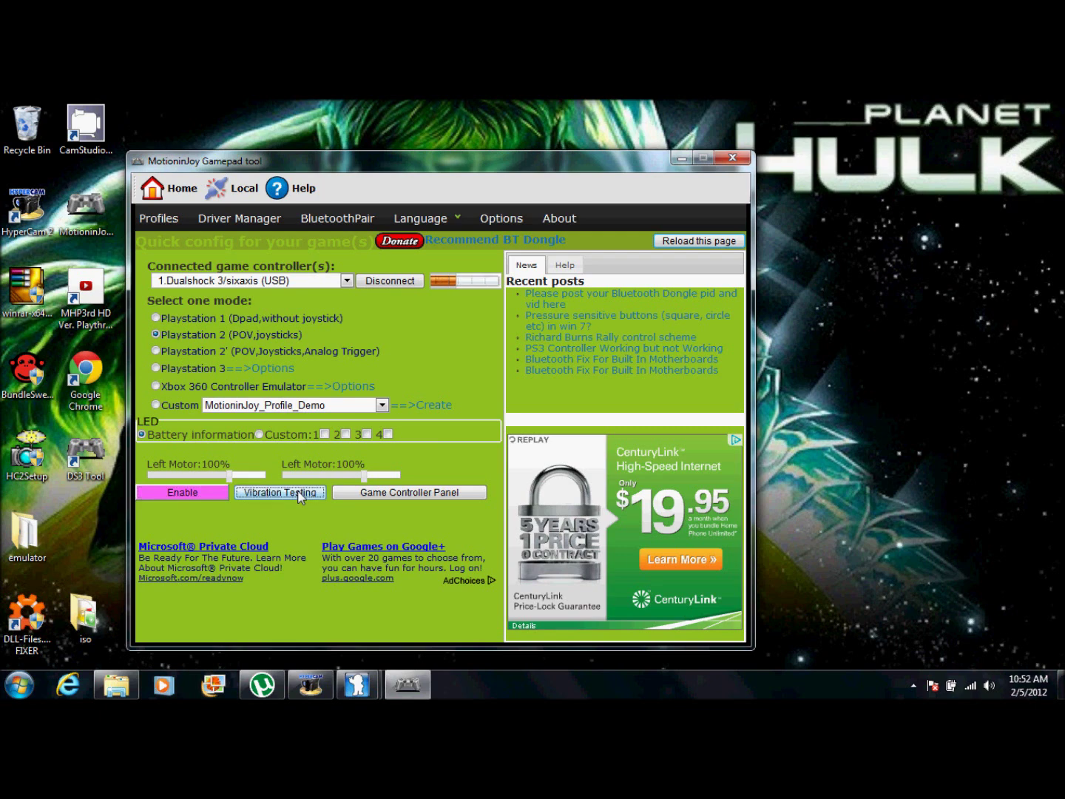
# - Repeat the vibration test of the connected controller and minimize the MotioninJoy Gamepad tool
pyautogui.click(300, 494)
pyautogui.click(299, 497)
pyautogui.click(687, 156)
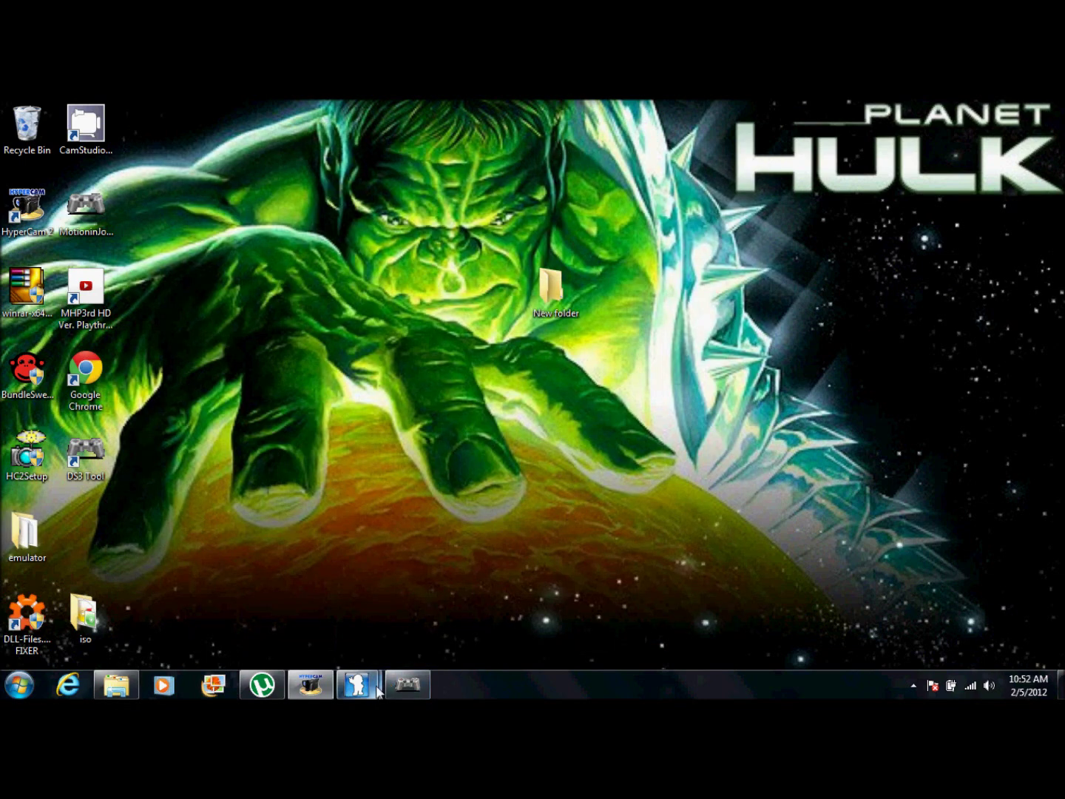
# - Close the duplicate Dolphin 3.0-373-dirty window and switch to the remaining Dolphin window
pyautogui.moveTo(377, 686)
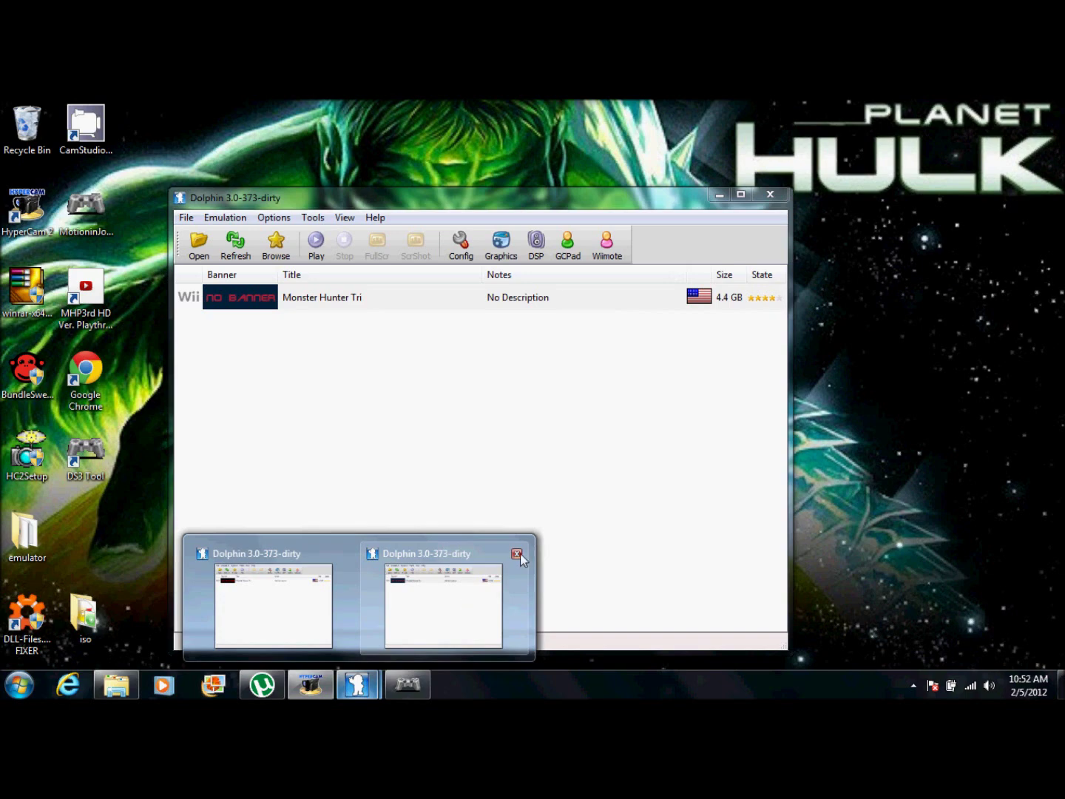
pyautogui.click(516, 553)
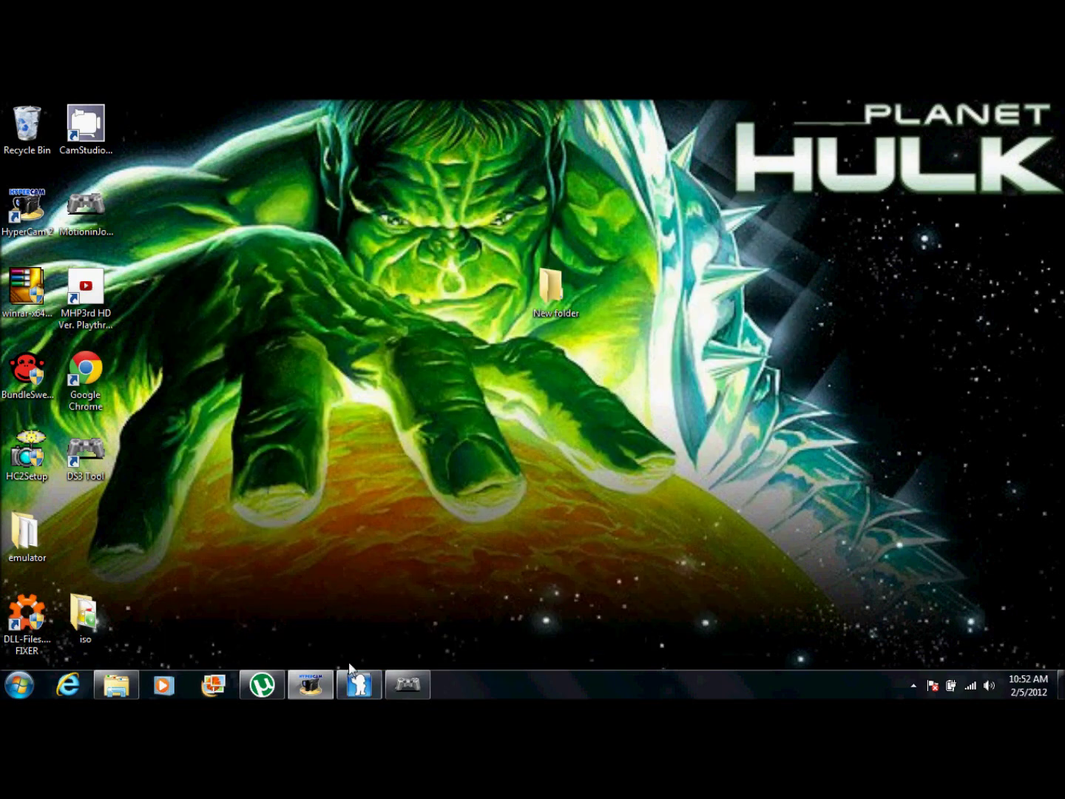
pyautogui.click(358, 685)
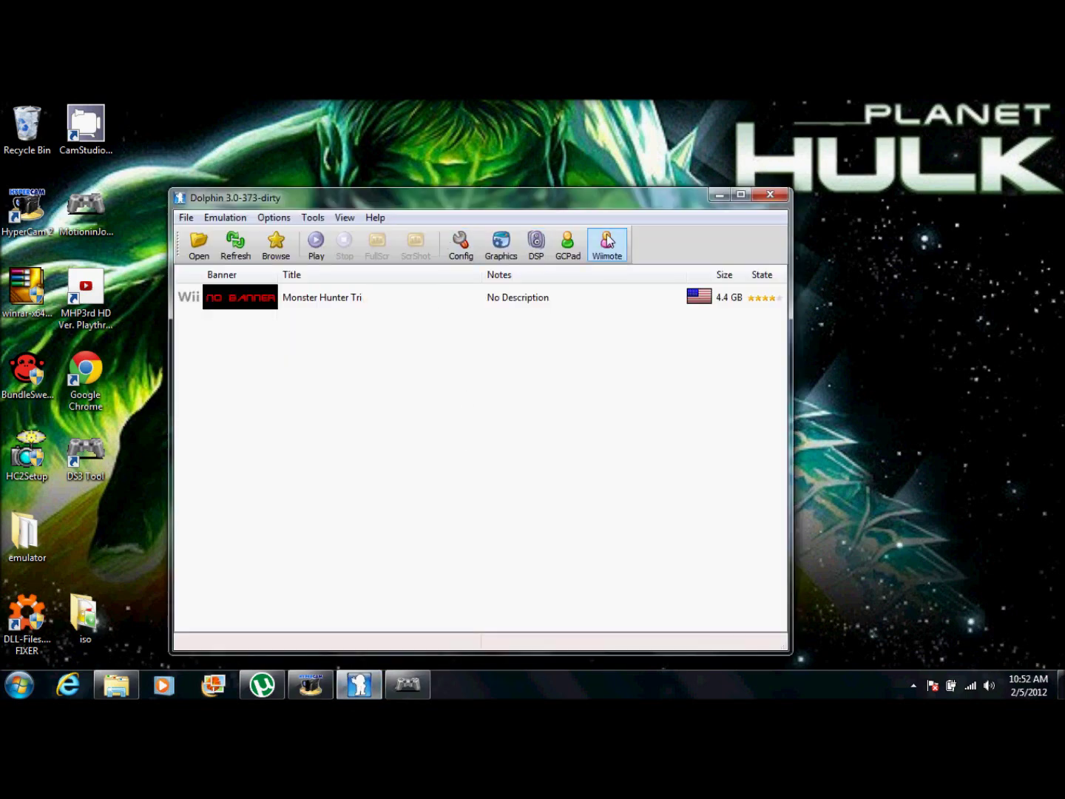
# - Open the Emulated Wiimote configuration for Wiimote 1 and choose Classic as its extension
pyautogui.click(614, 243)
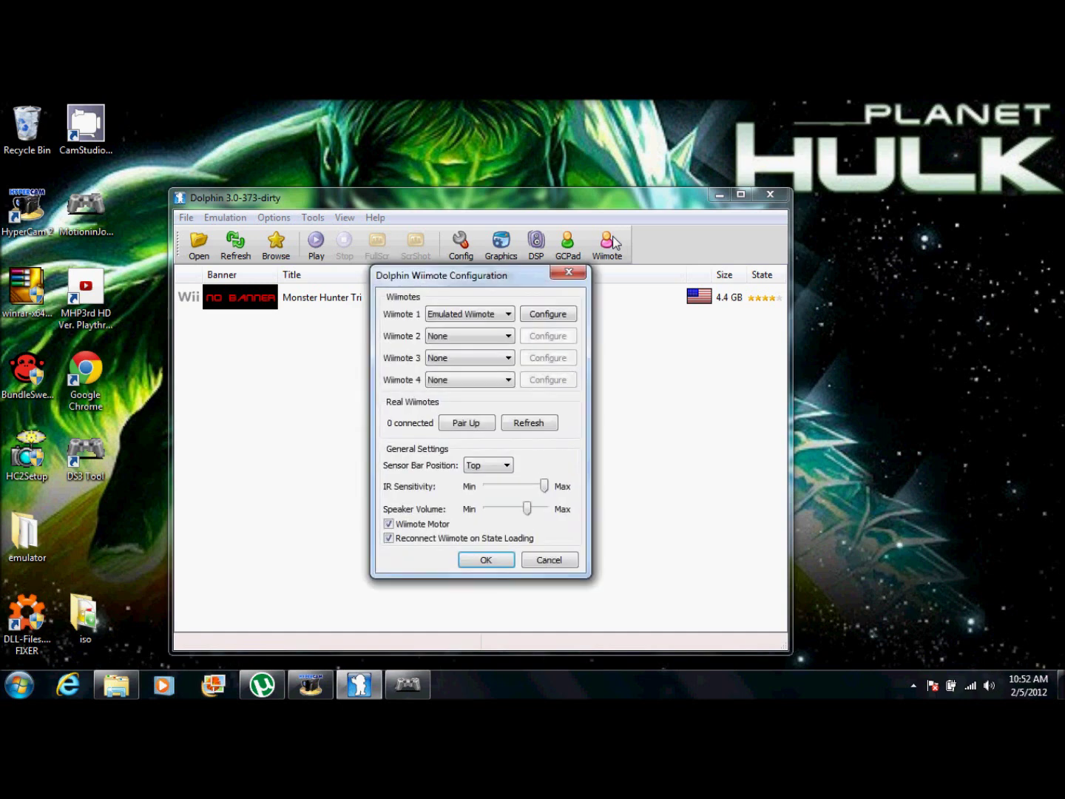
pyautogui.click(508, 315)
pyautogui.click(509, 315)
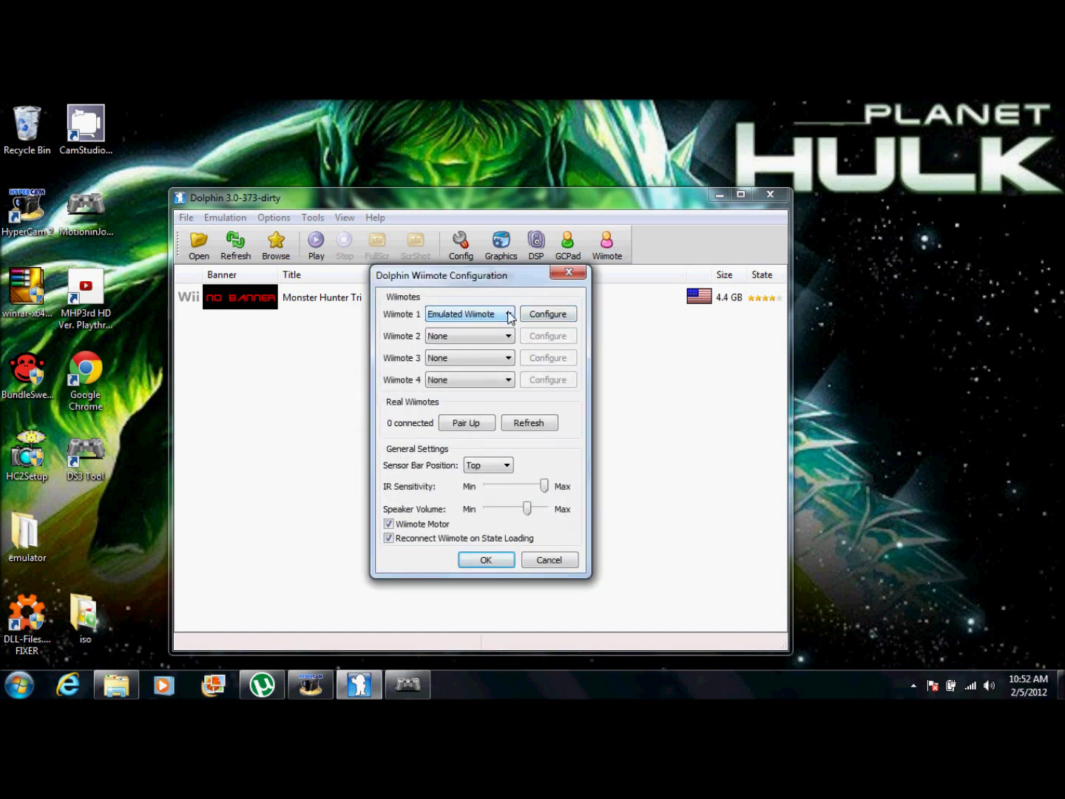
pyautogui.click(547, 314)
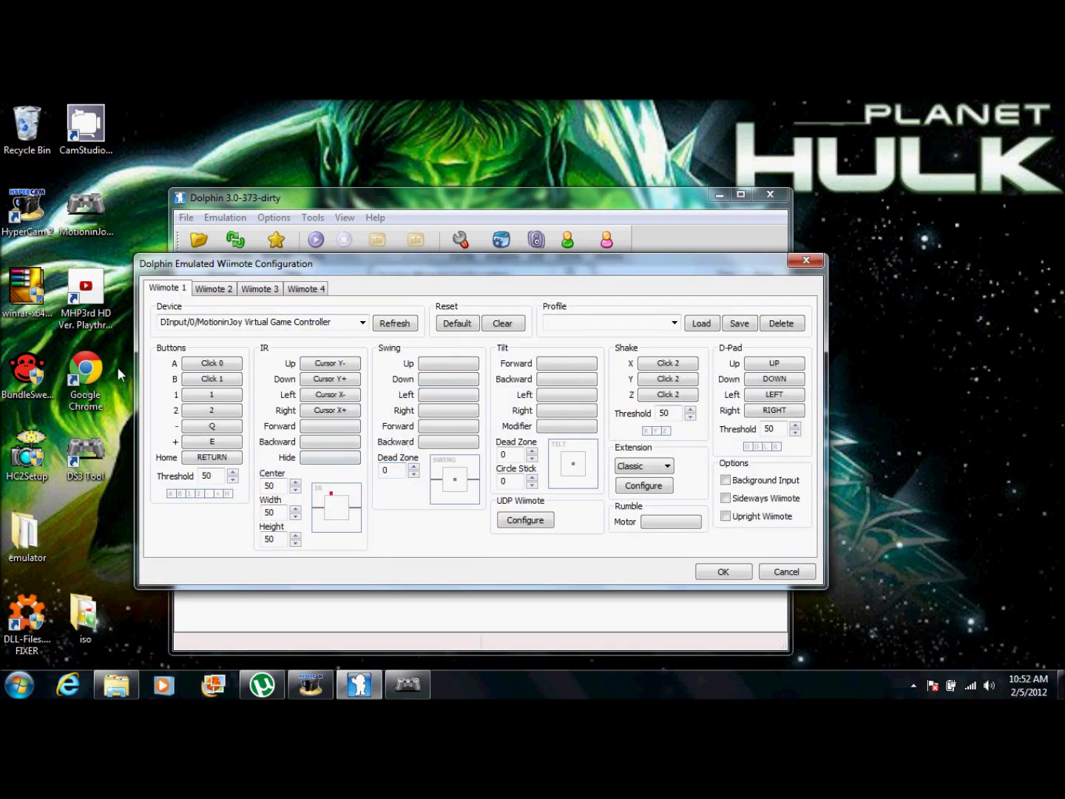
pyautogui.click(669, 467)
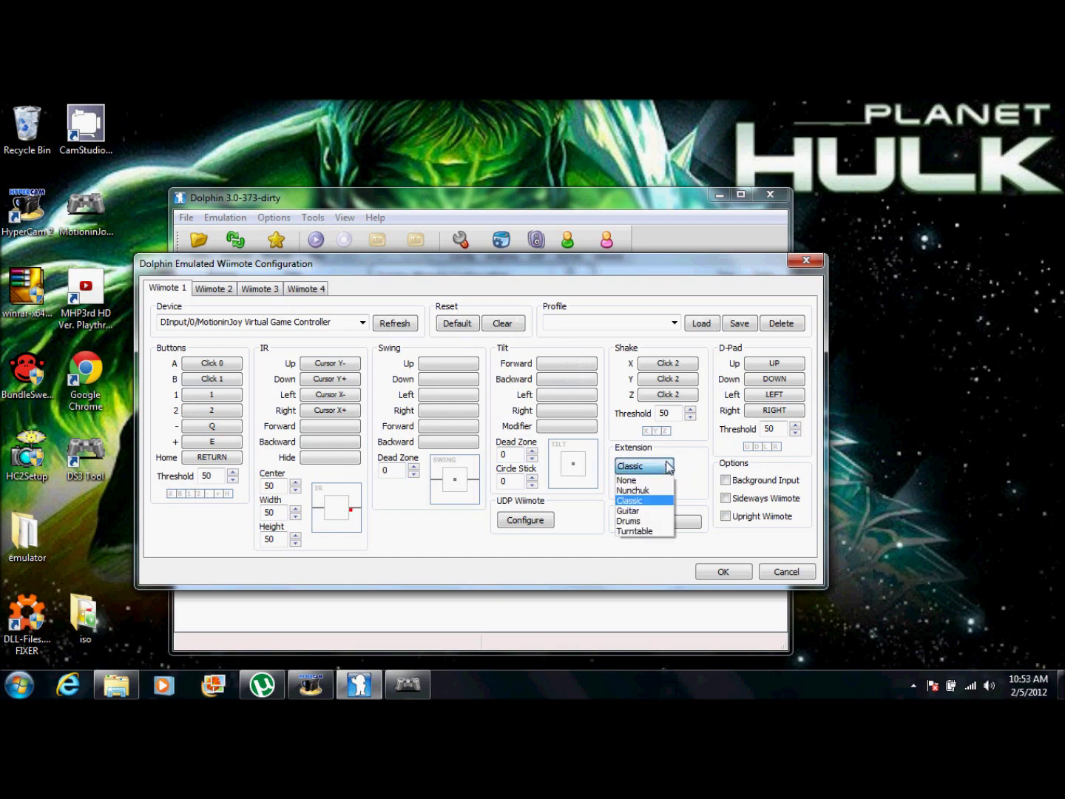
pyautogui.click(644, 500)
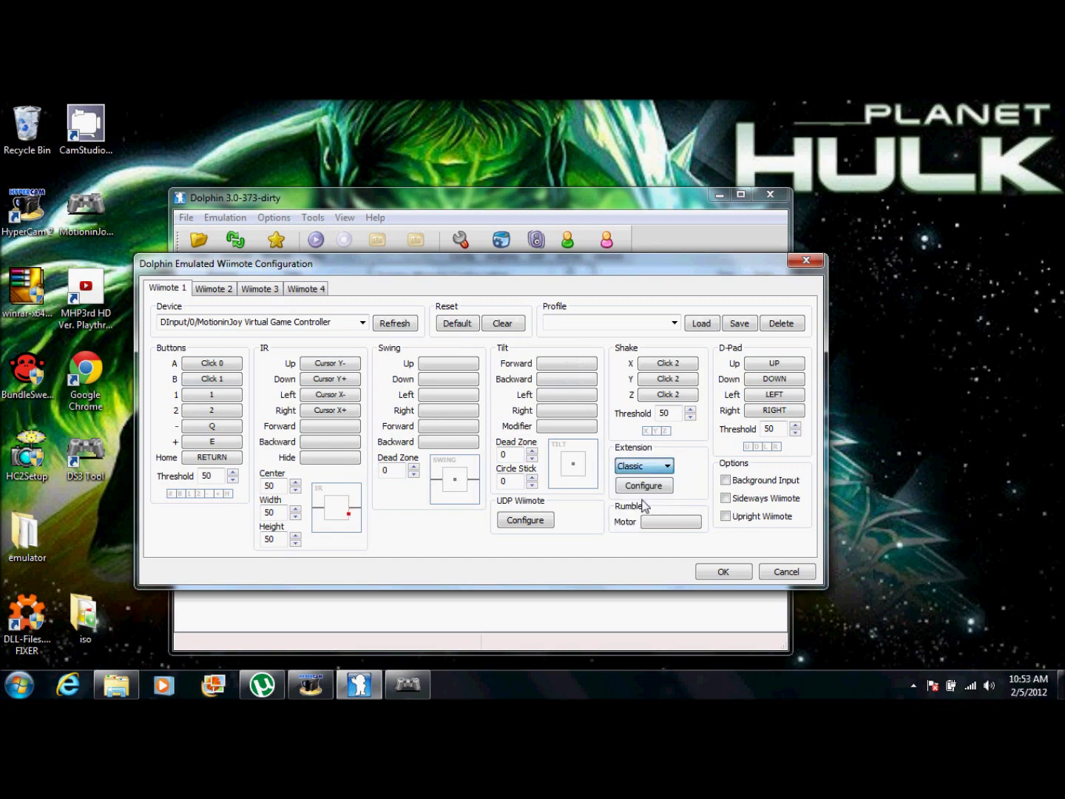
# - Map the Classic extension's A to Button 2, left stick Left to Axis X-, Right to Axis X+ and Modifier to Button 10
pyautogui.click(645, 488)
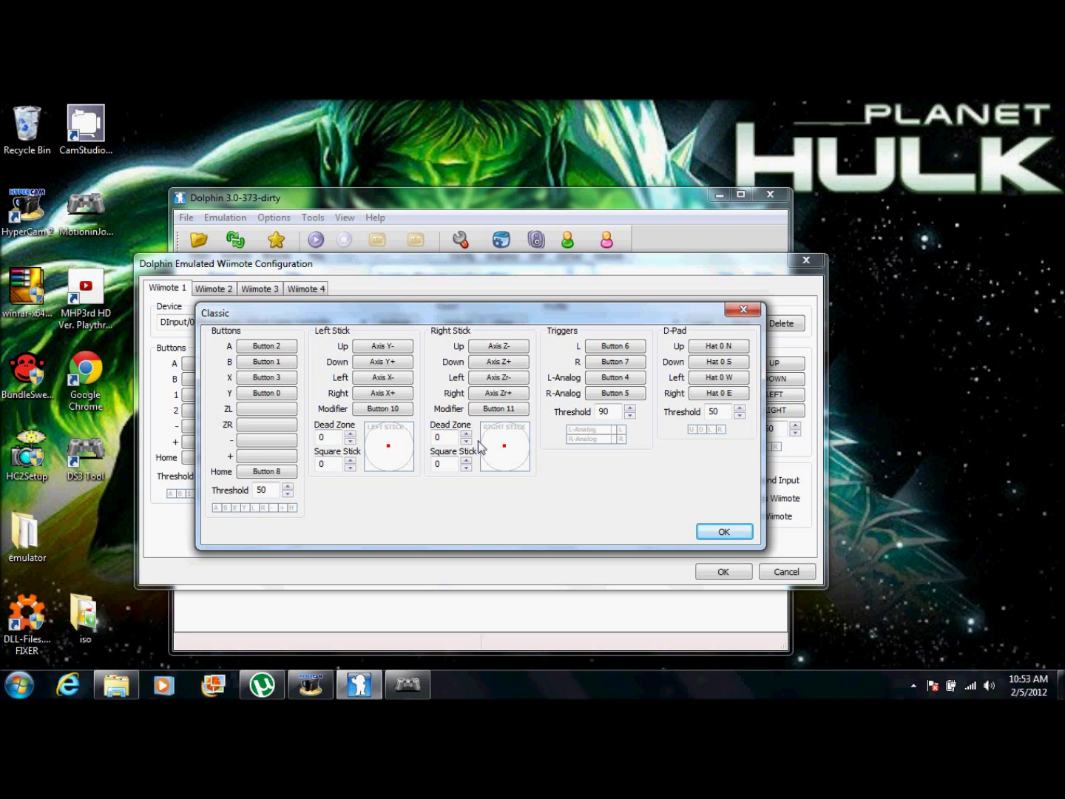
pyautogui.click(249, 348)
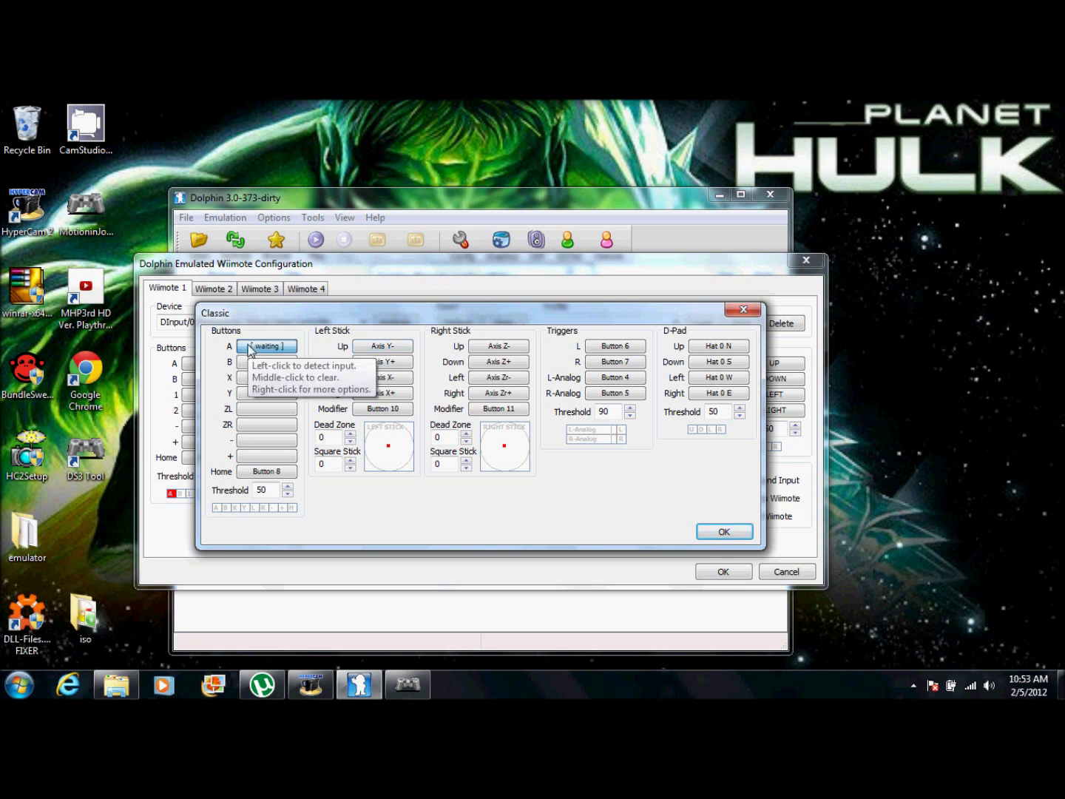
pyautogui.click(249, 348)
pyautogui.click(250, 348)
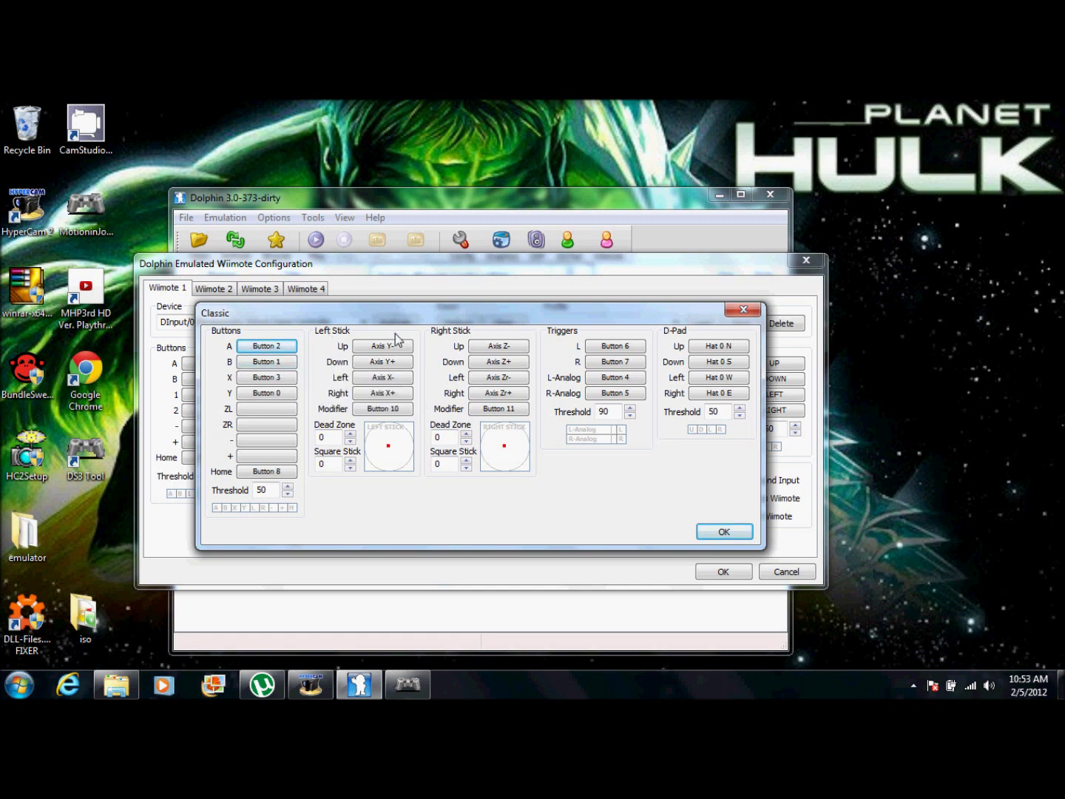
pyautogui.click(381, 376)
pyautogui.click(384, 394)
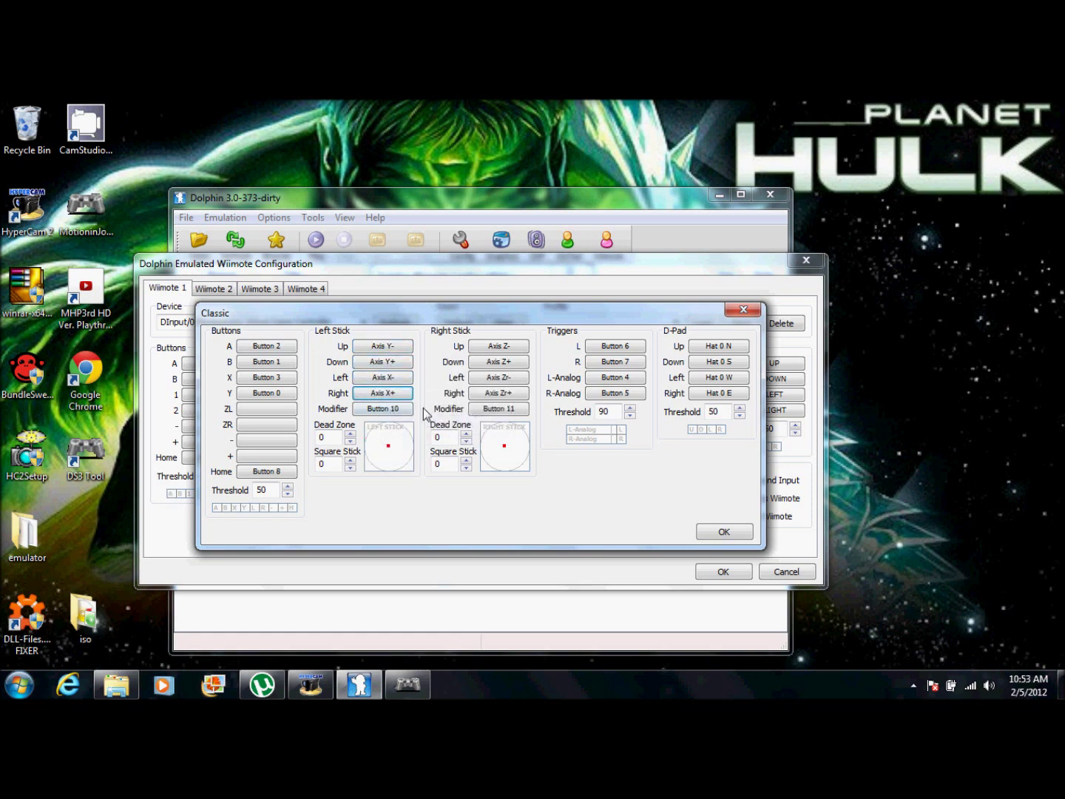
pyautogui.click(383, 410)
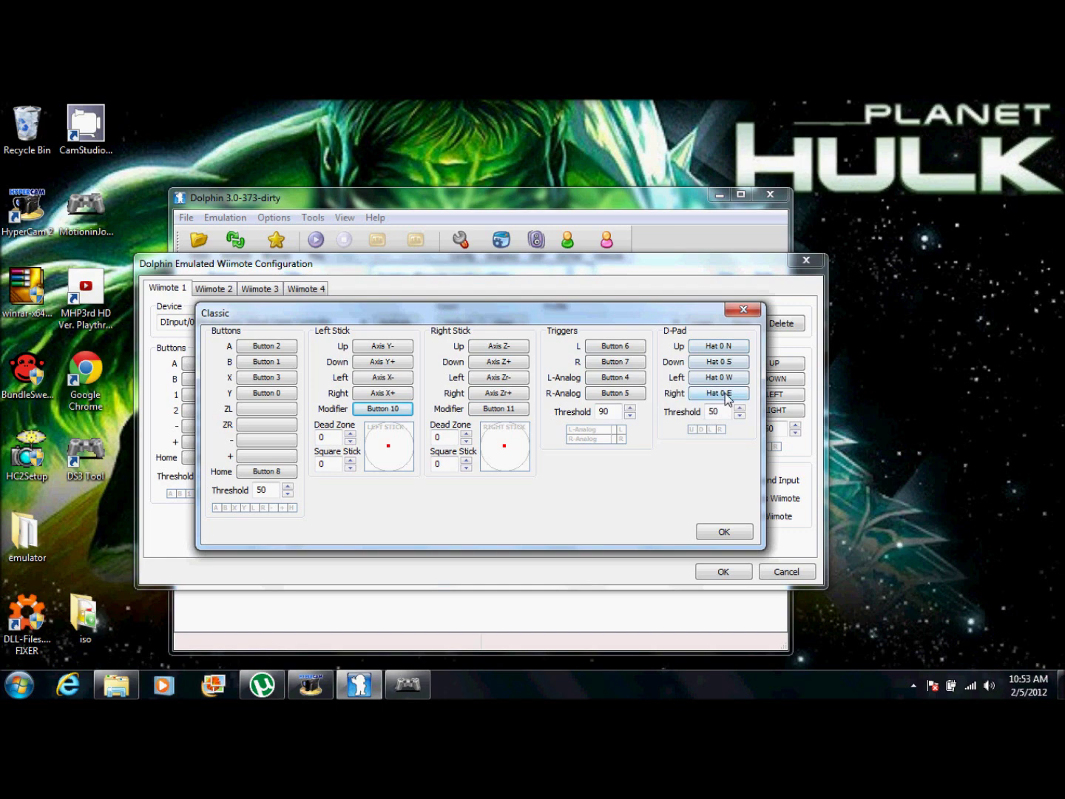
pyautogui.click(744, 537)
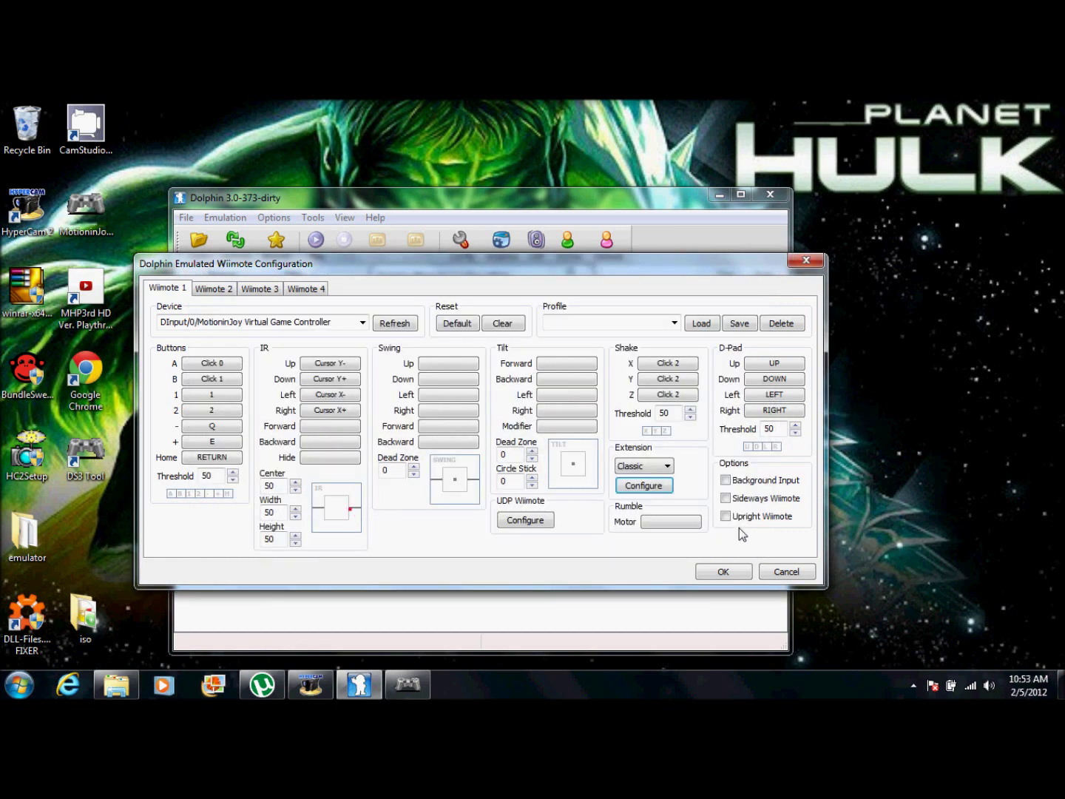
# - Load the demo profile for Wiimote 1 and accept the Wiimote configuration
pyautogui.click(674, 324)
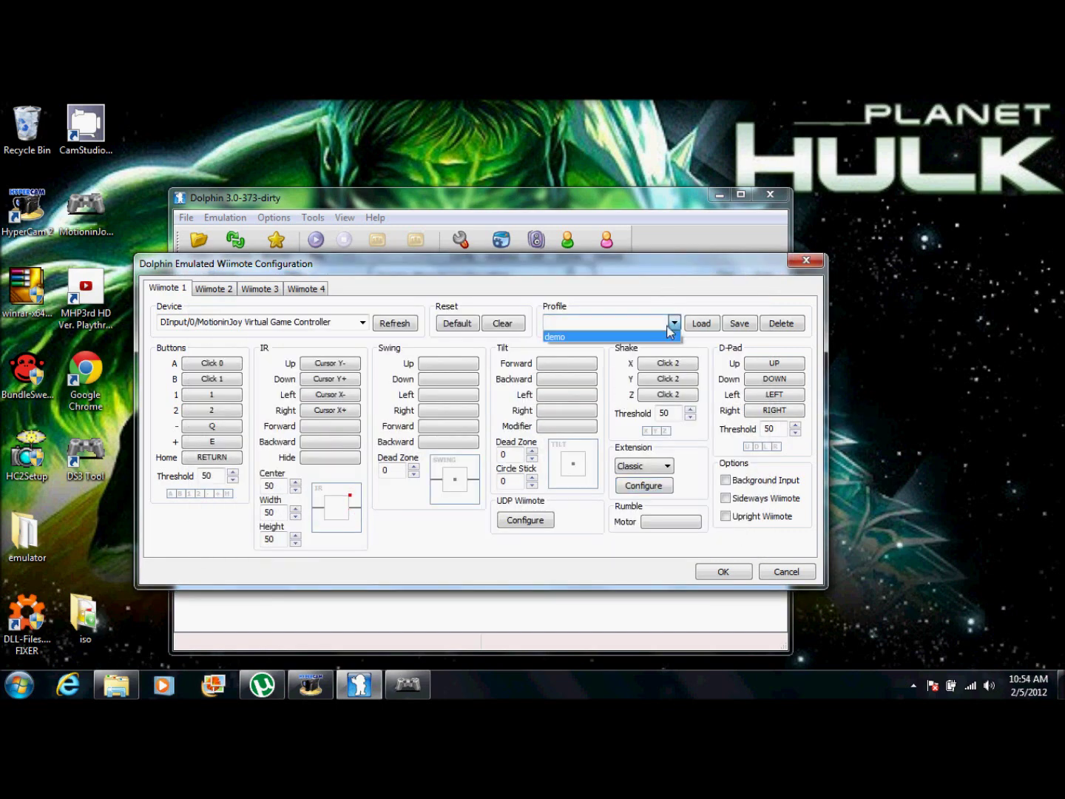
pyautogui.click(657, 336)
pyautogui.click(705, 326)
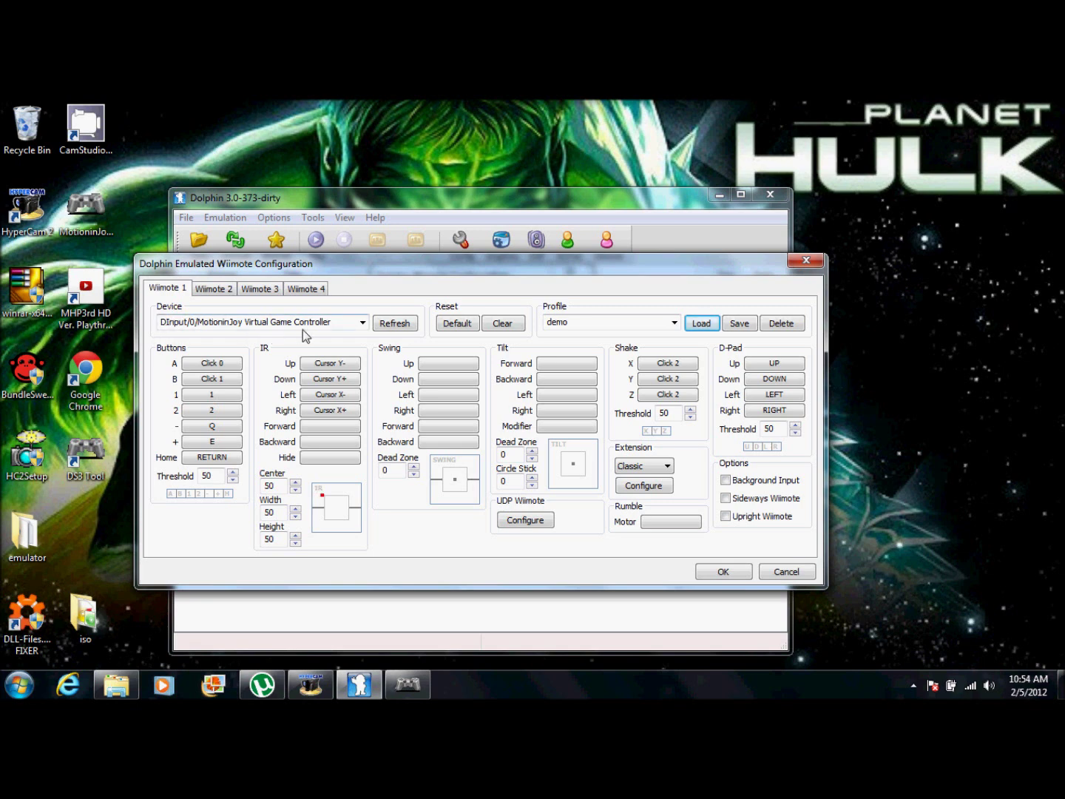
pyautogui.click(723, 574)
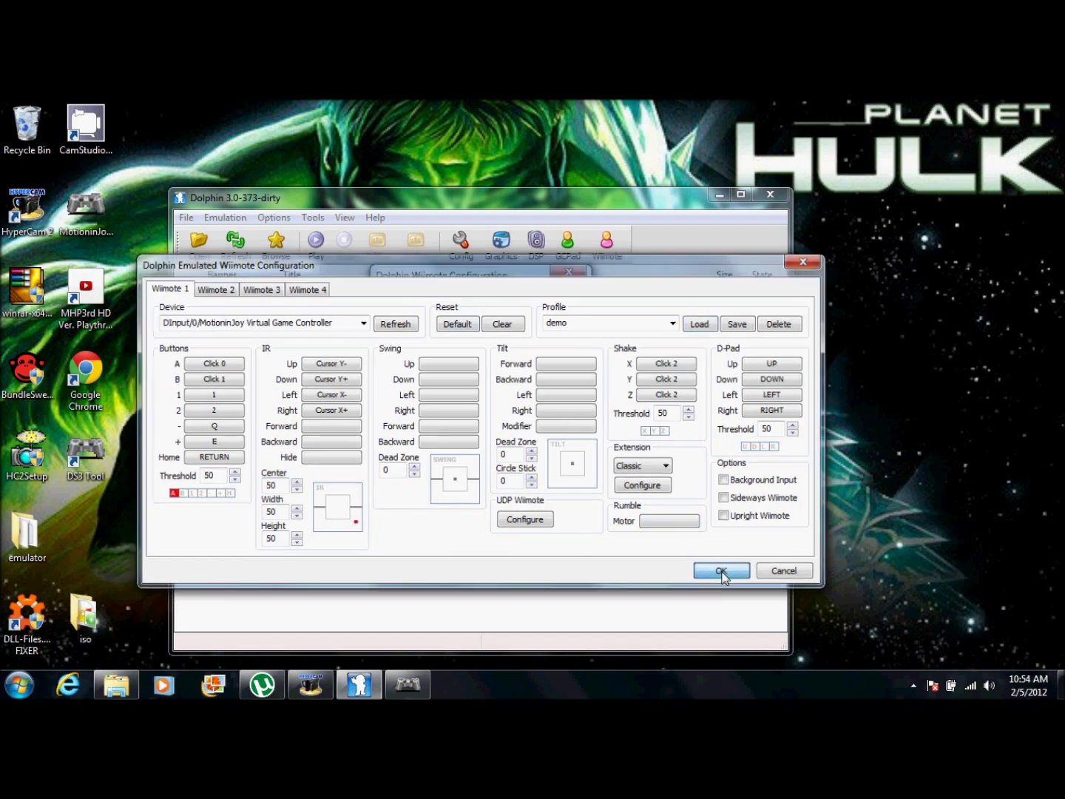
pyautogui.click(501, 562)
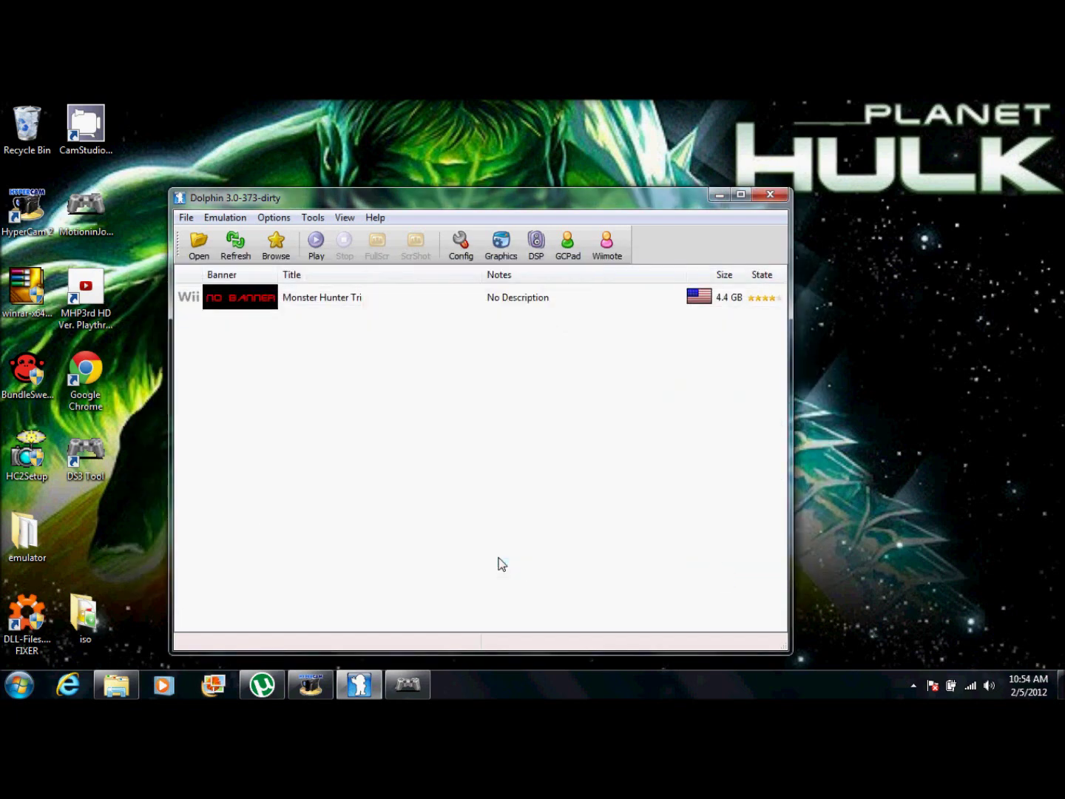
# - Start Monster Hunter Tri in a maximized game window and continue past its title screen
pyautogui.doubleClick(318, 296)
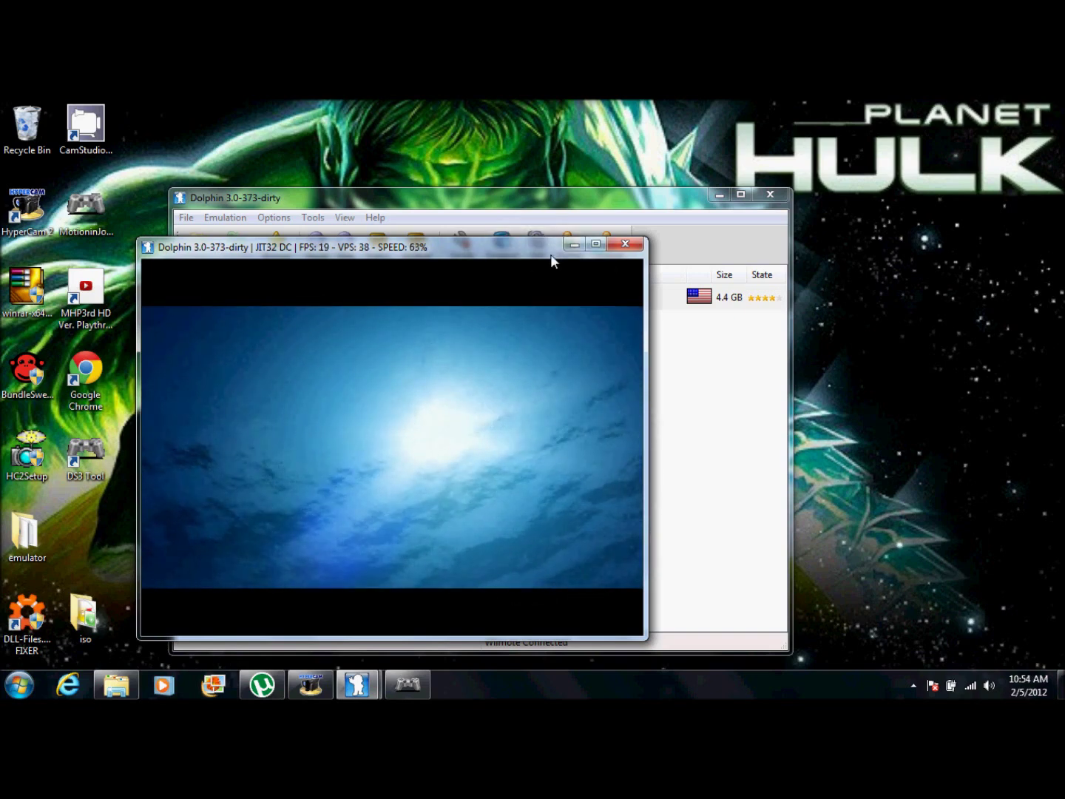
pyautogui.click(596, 244)
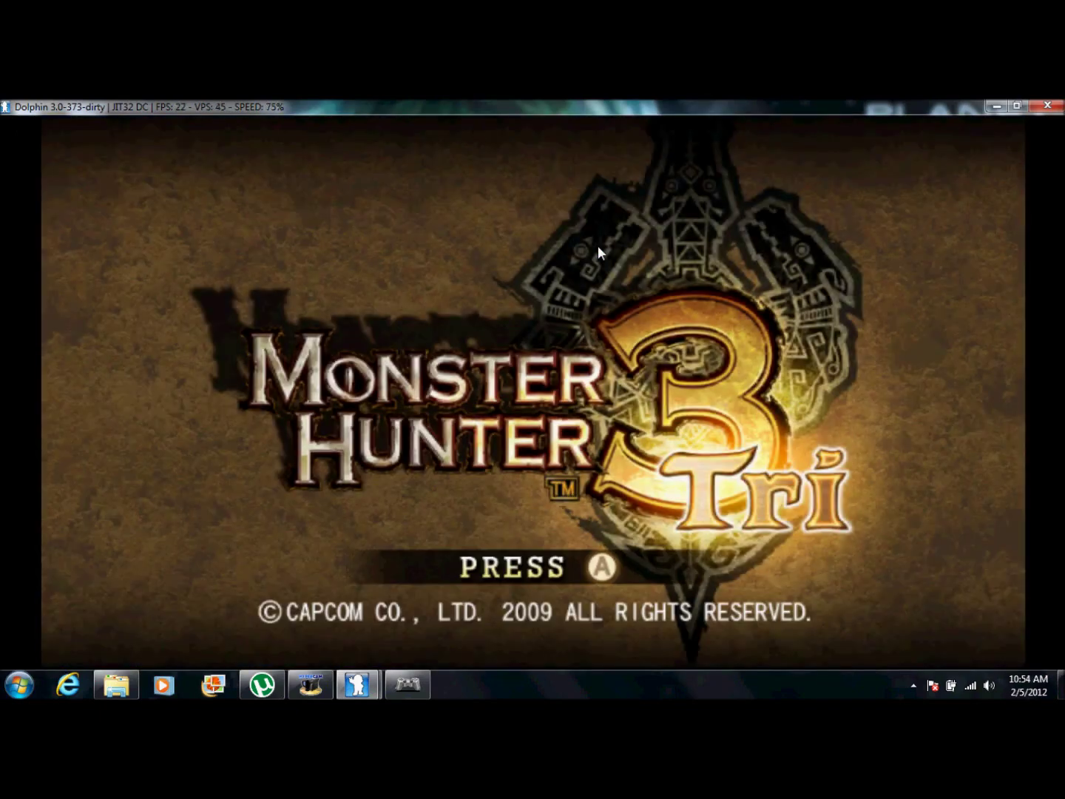
pyautogui.click(598, 248)
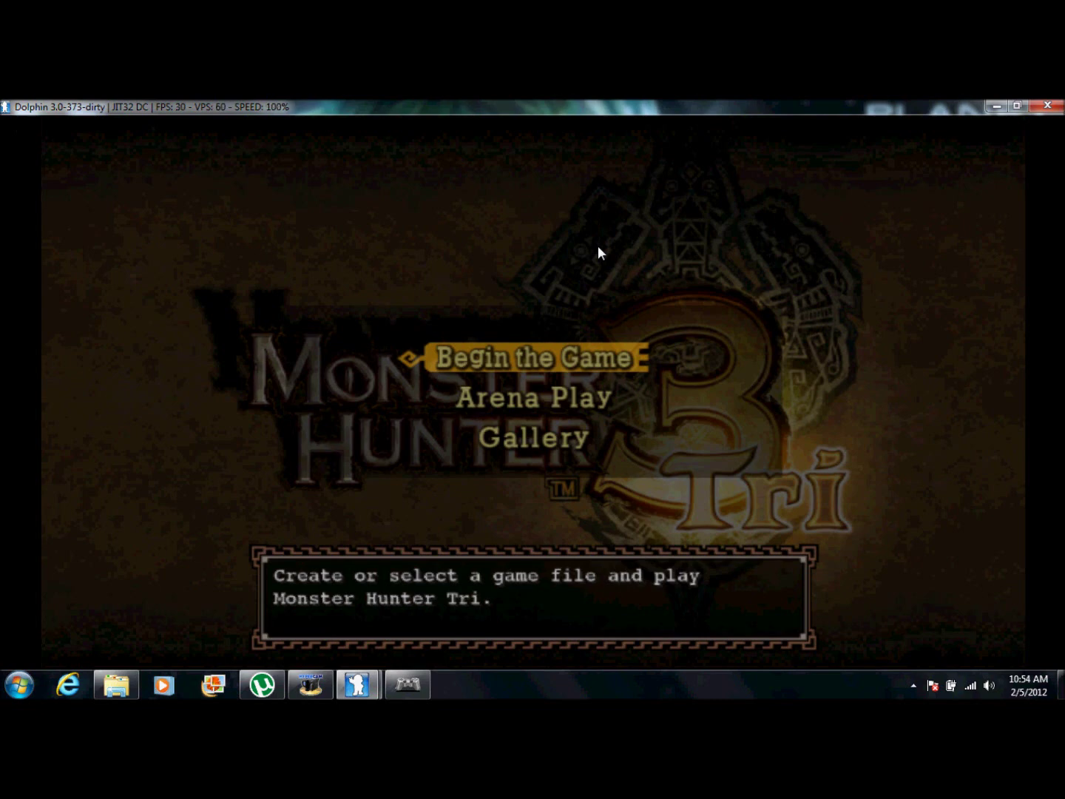
# - Test the up and down controls in the title menu and begin the game with FILE1
pyautogui.press('Down')
pyautogui.press('Down')
pyautogui.press('Down')
pyautogui.press('Down')
pyautogui.press('Down')
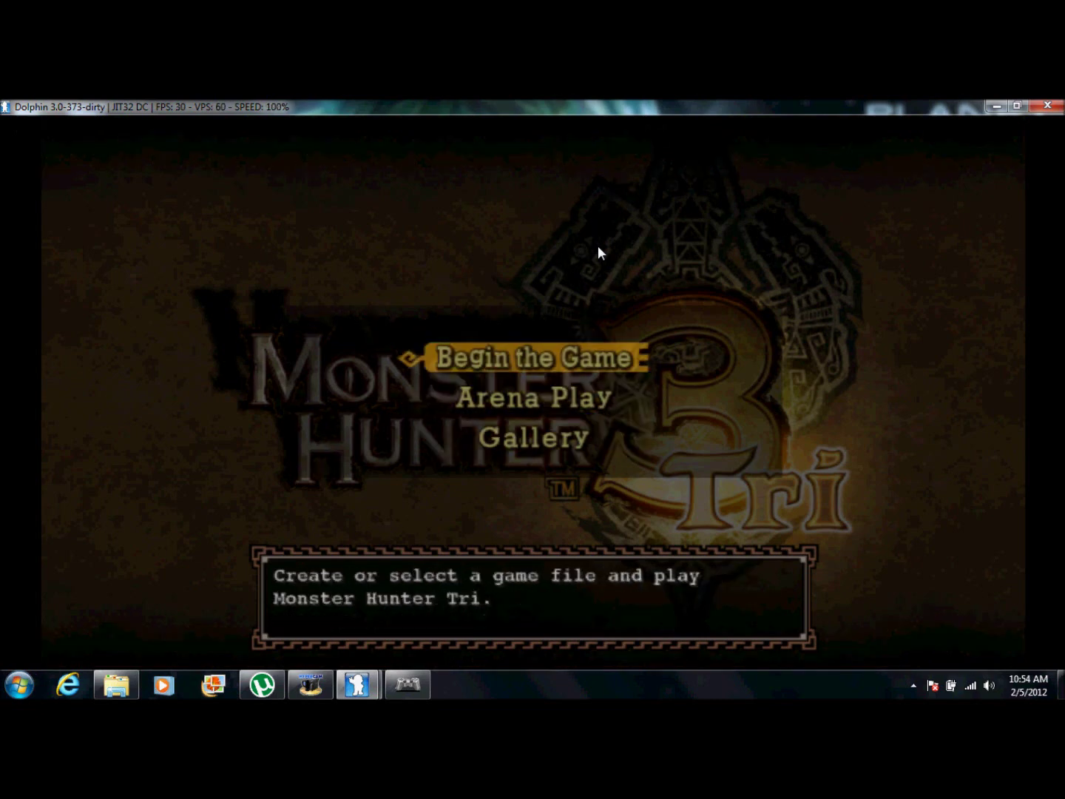
pyautogui.press('Up')
pyautogui.press('Up')
pyautogui.press('Down')
pyautogui.press('Down')
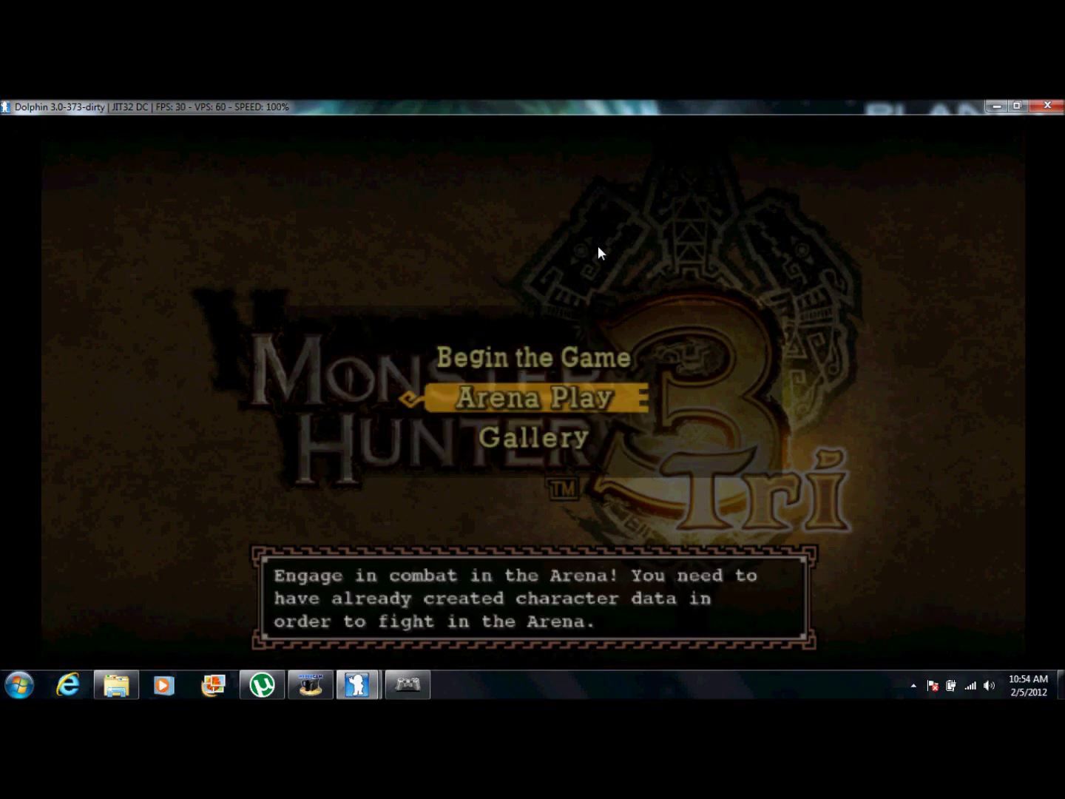
pyautogui.press('Up')
pyautogui.press('Up')
pyautogui.press('Down')
pyautogui.press('Up')
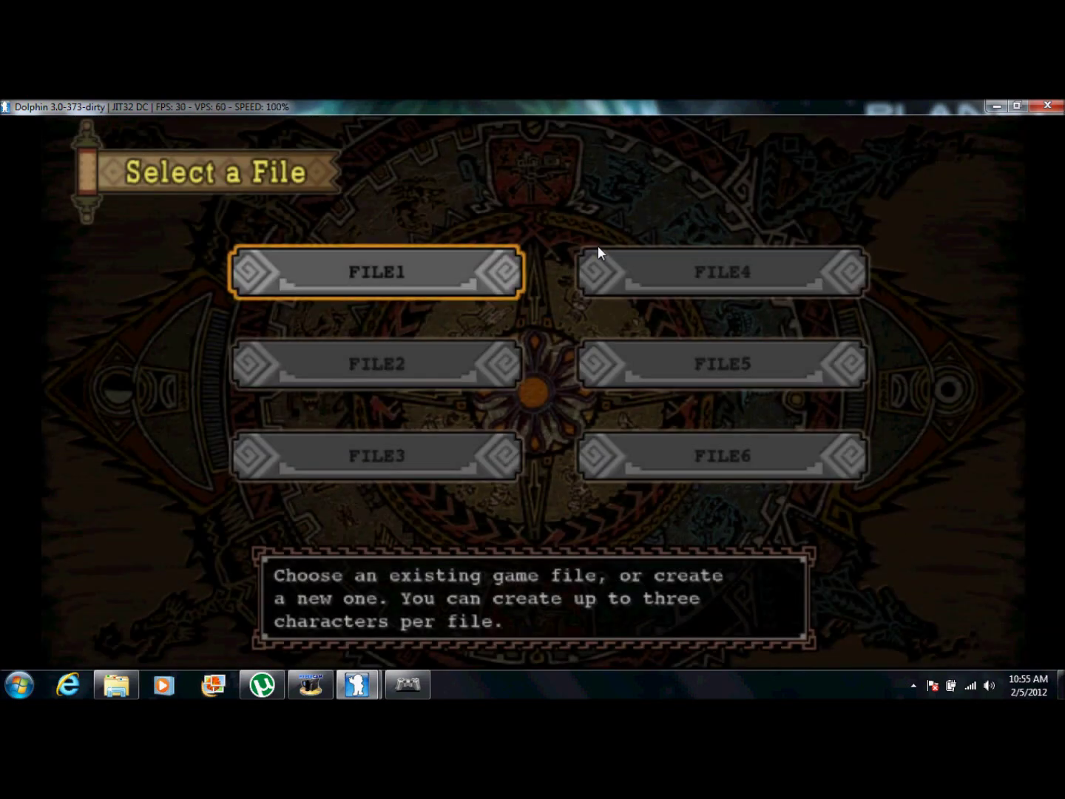
pyautogui.click(597, 245)
pyautogui.click(597, 245)
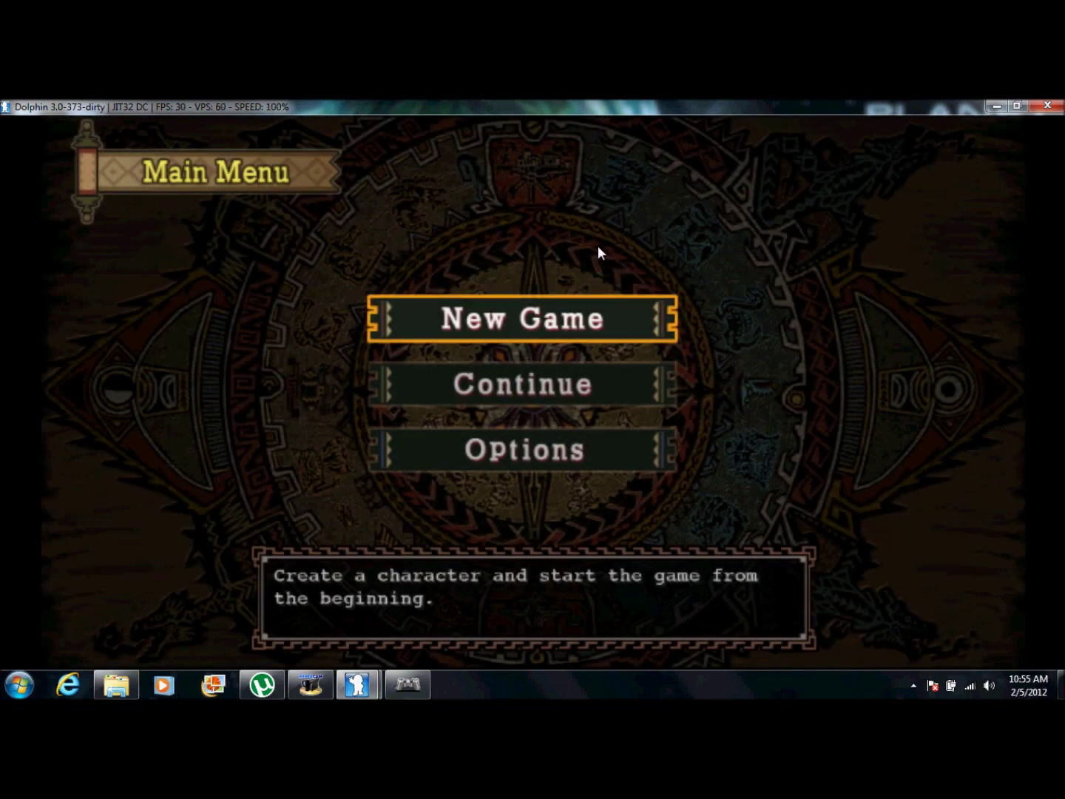
# - Test the controls by moving through the game's Main Menu to Options, and close the game window
pyautogui.press('Down')
pyautogui.press('Down')
pyautogui.press('Up')
pyautogui.press('Up')
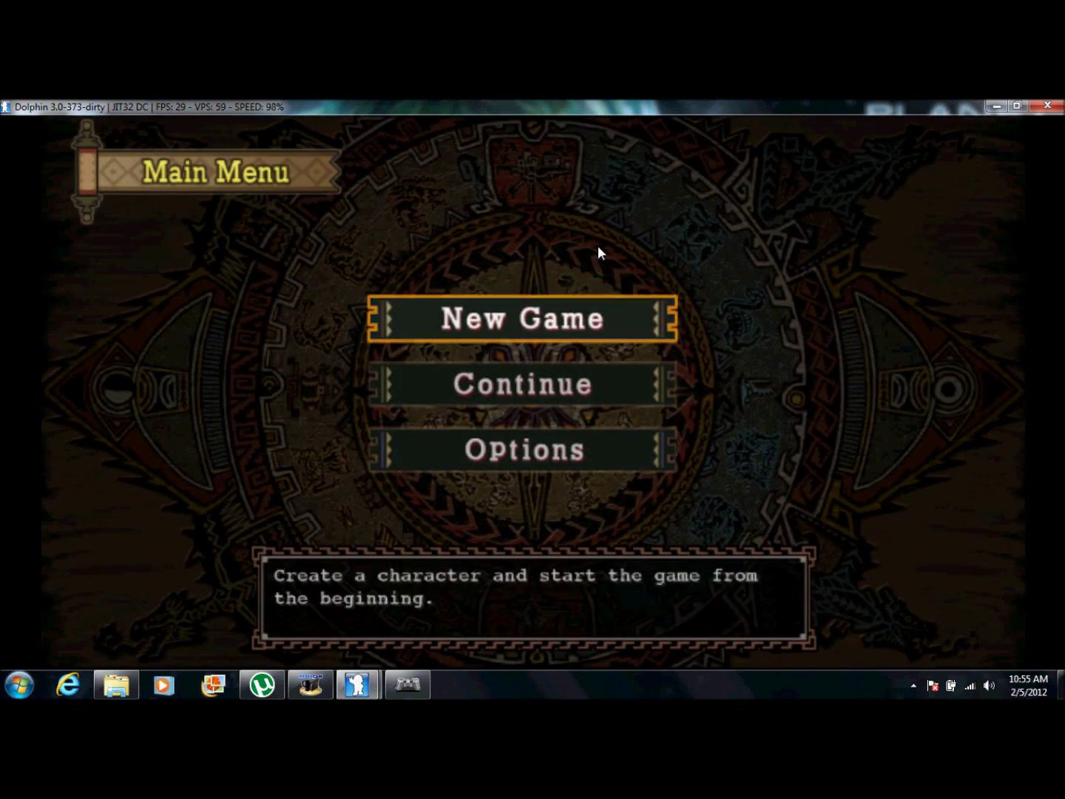
pyautogui.press('Up')
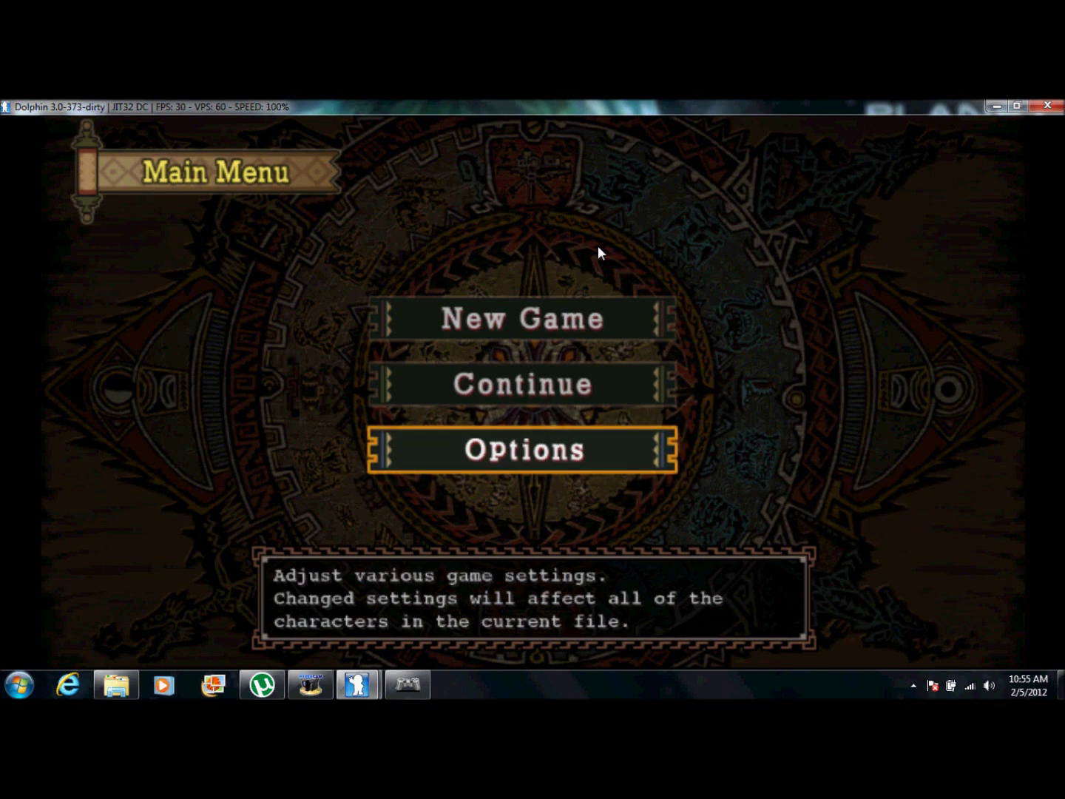
pyautogui.click(1048, 107)
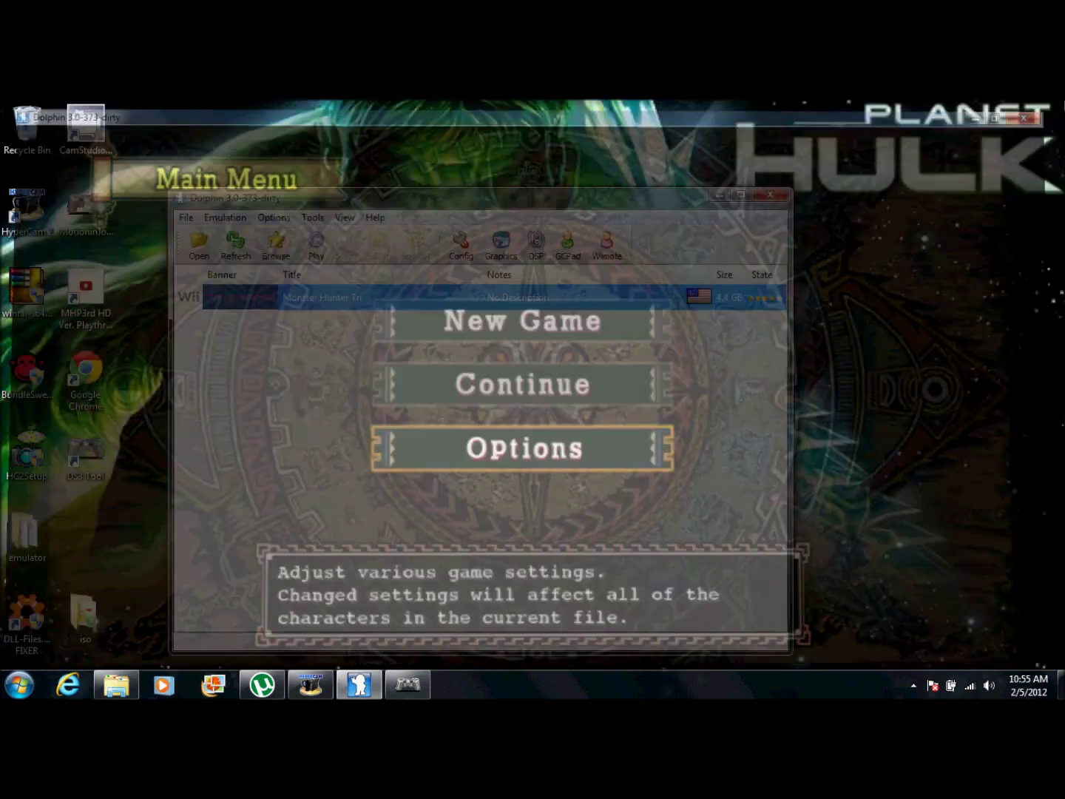